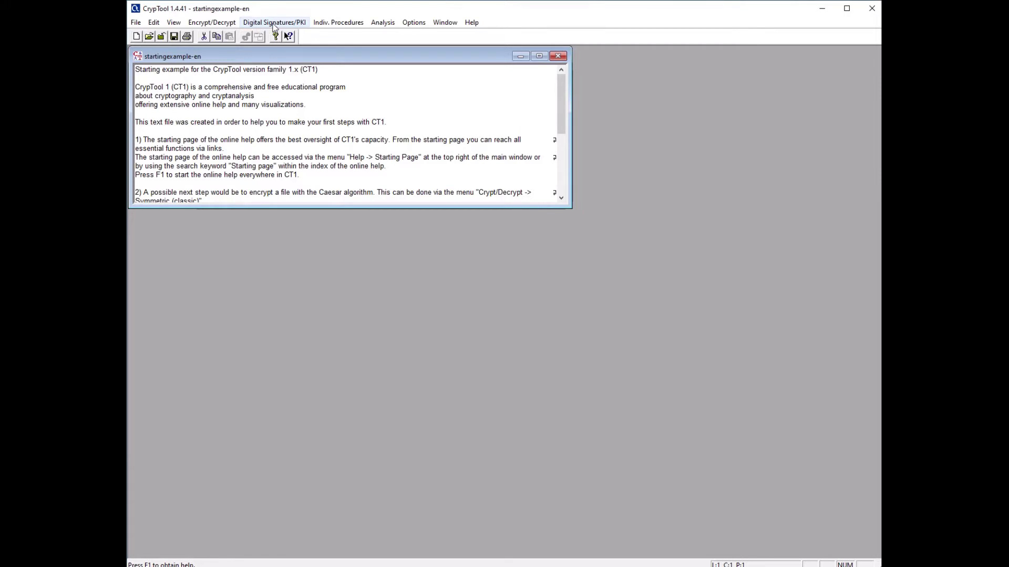
Open Generate/Import Keys under Digital Signatures/PKI and view the available RSA modulus lengths
click(274, 24)
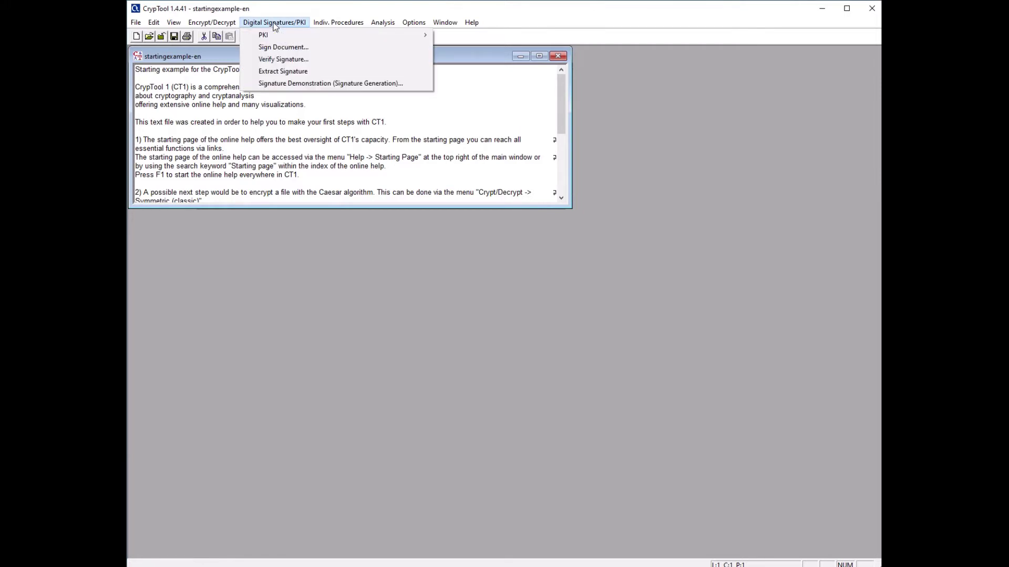
mouse_move(269, 39)
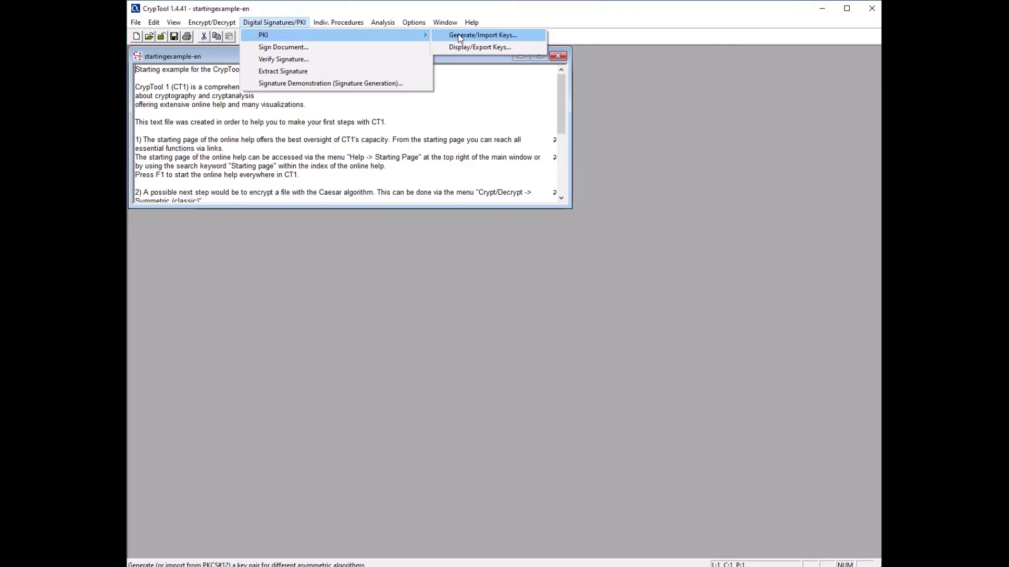
click(459, 35)
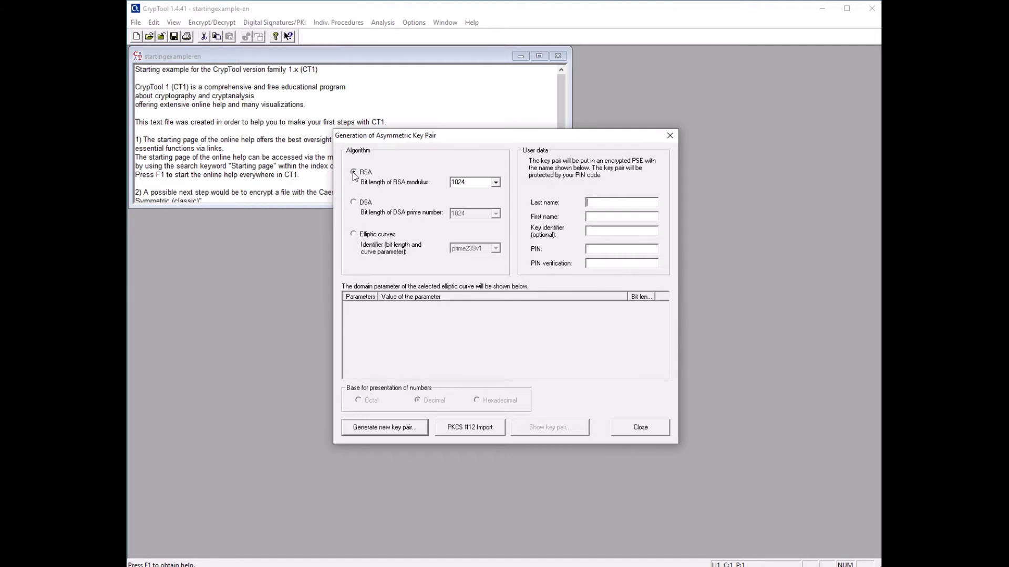
click(495, 184)
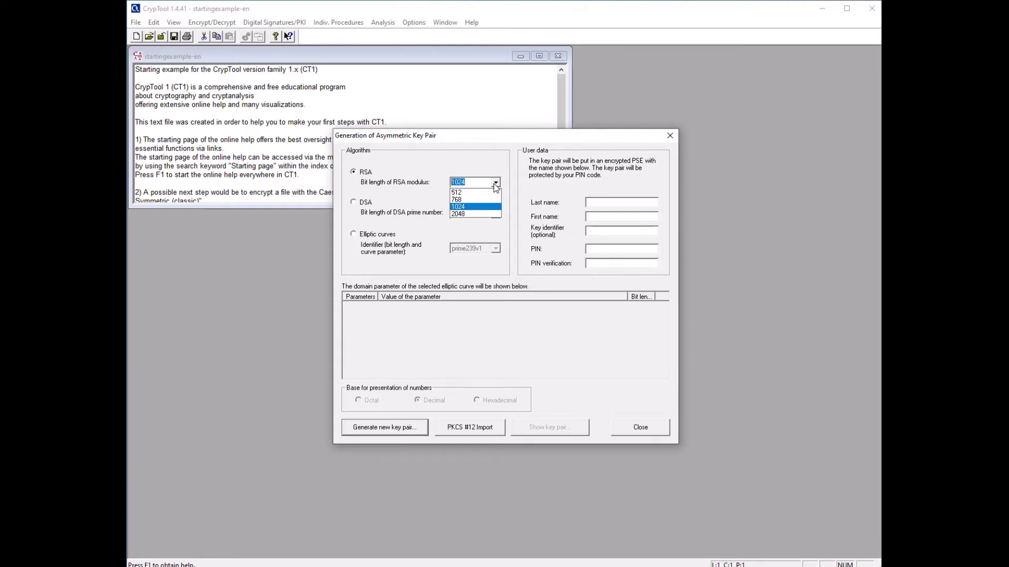
Keep the RSA modulus at 1024 bits and enter the key owner's last and first names
click(496, 184)
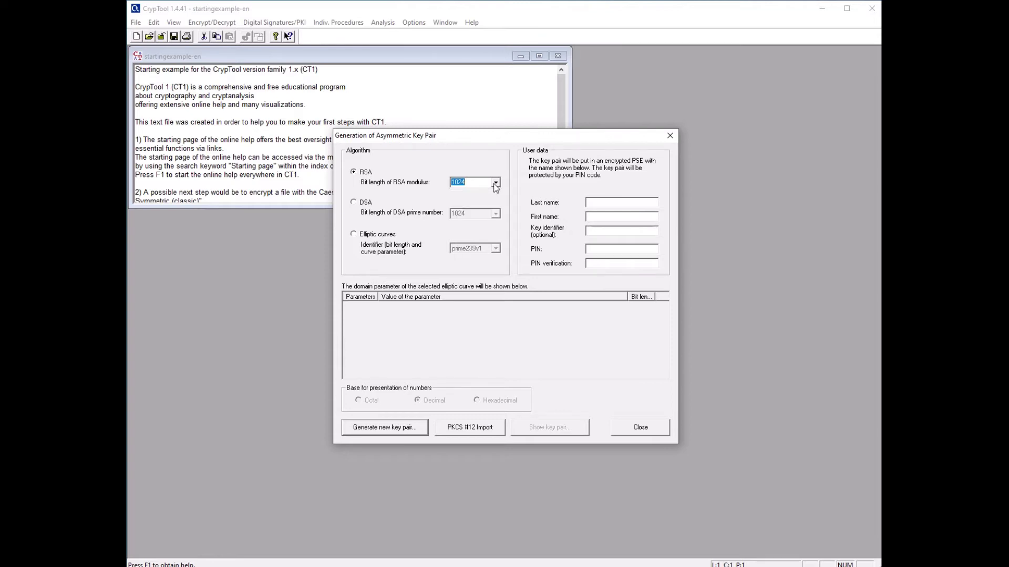
click(476, 183)
click(605, 203)
text(Monther)
drag(626, 203, 572, 211)
click(589, 201)
Enter the PIN and its verification, then generate the RSA-1024 key pair
click(616, 263)
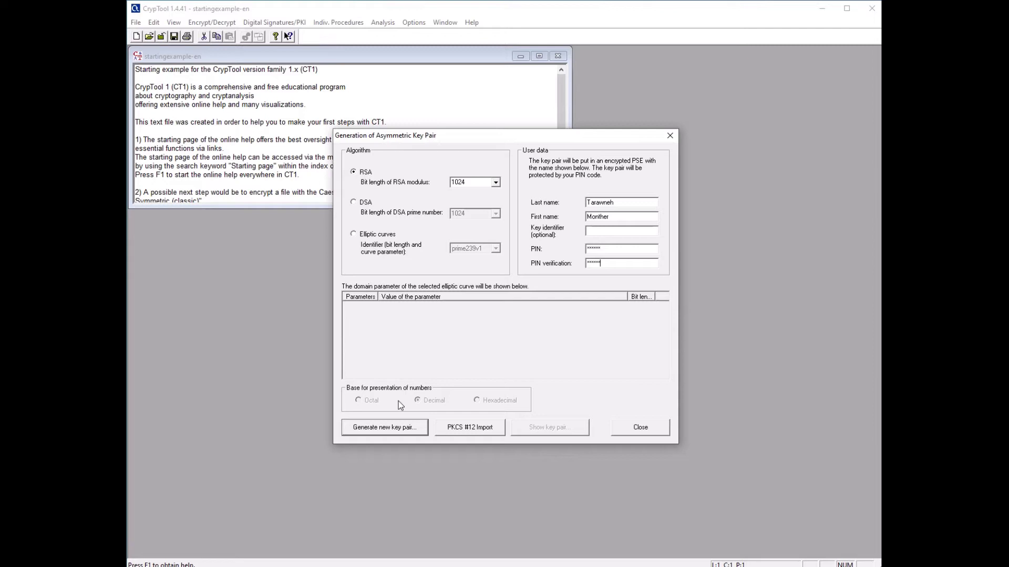
click(378, 427)
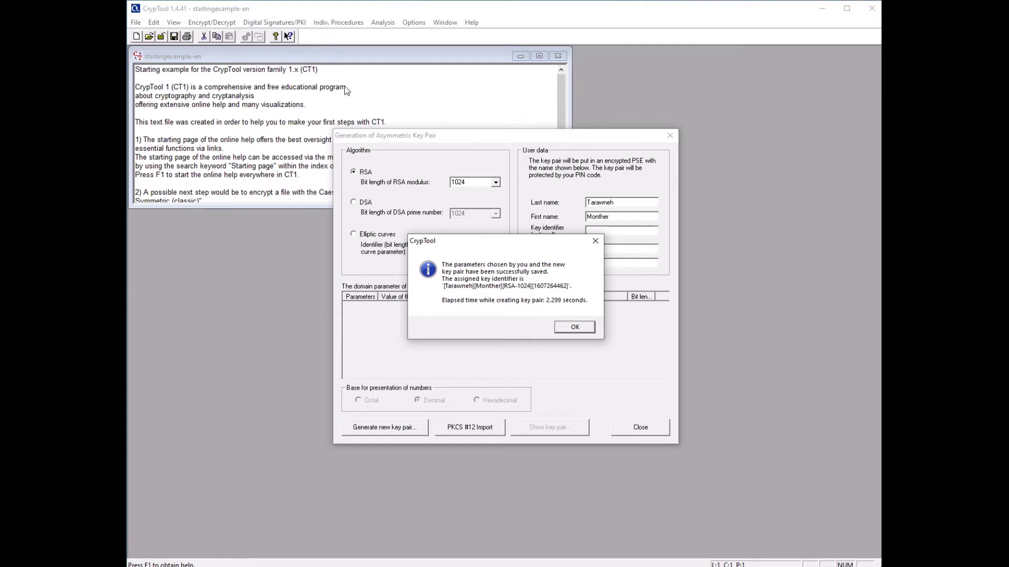
Acknowledge the key-pair-saved confirmation and close the key generation dialog
click(570, 328)
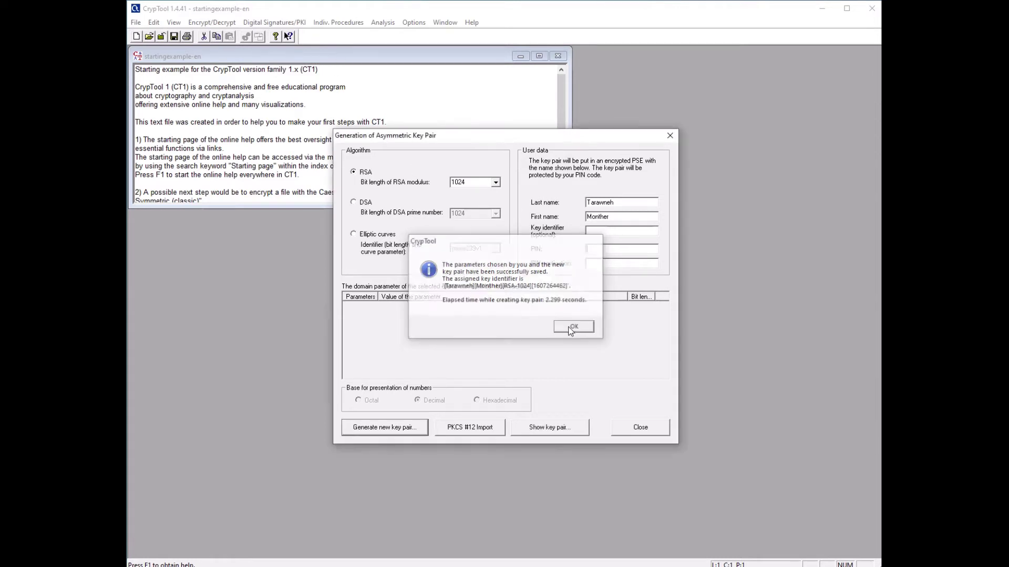
click(646, 431)
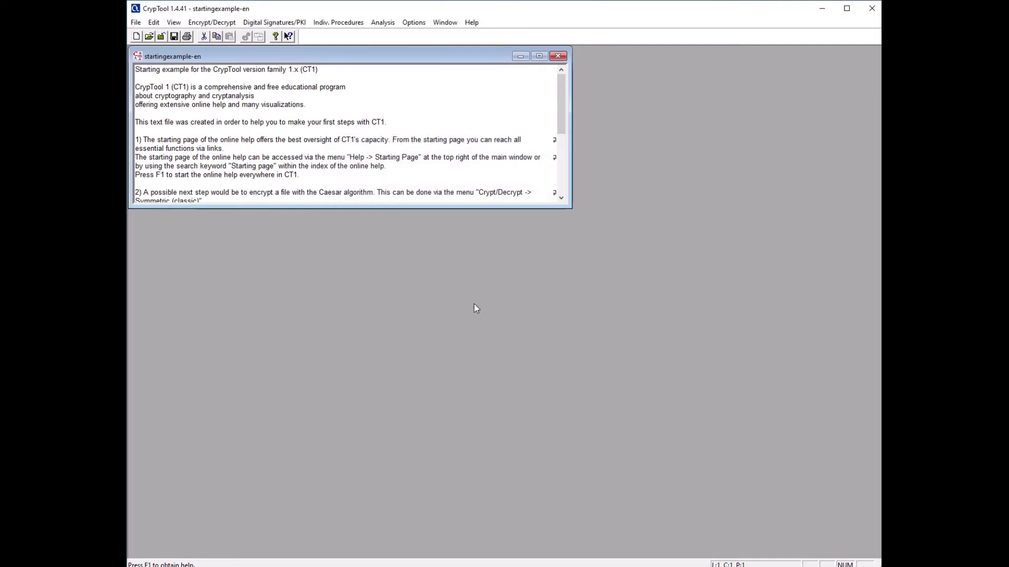
click(283, 26)
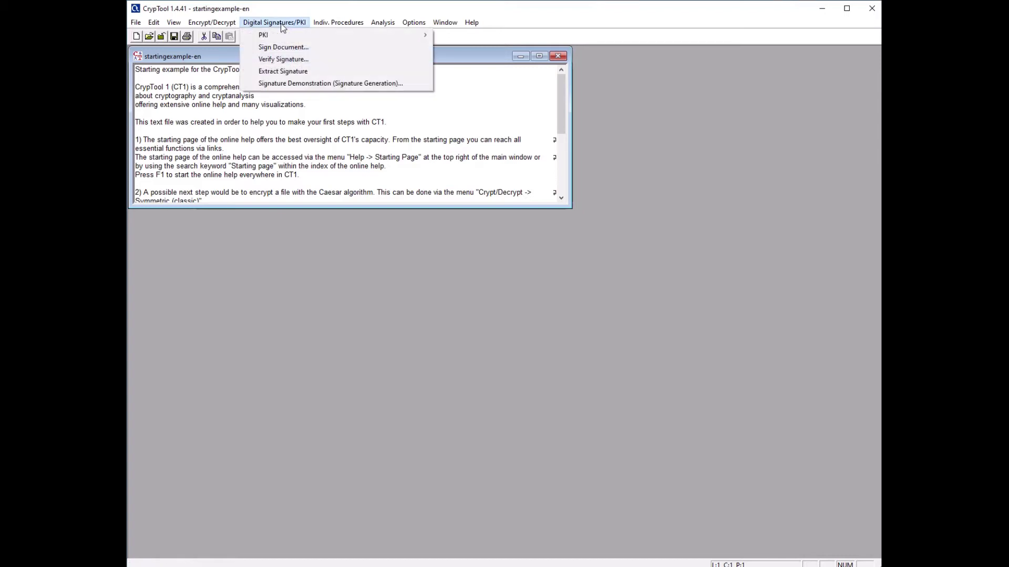
Open Display/Export Keys and select the newly created RSA-1024 key pair
mouse_move(296, 37)
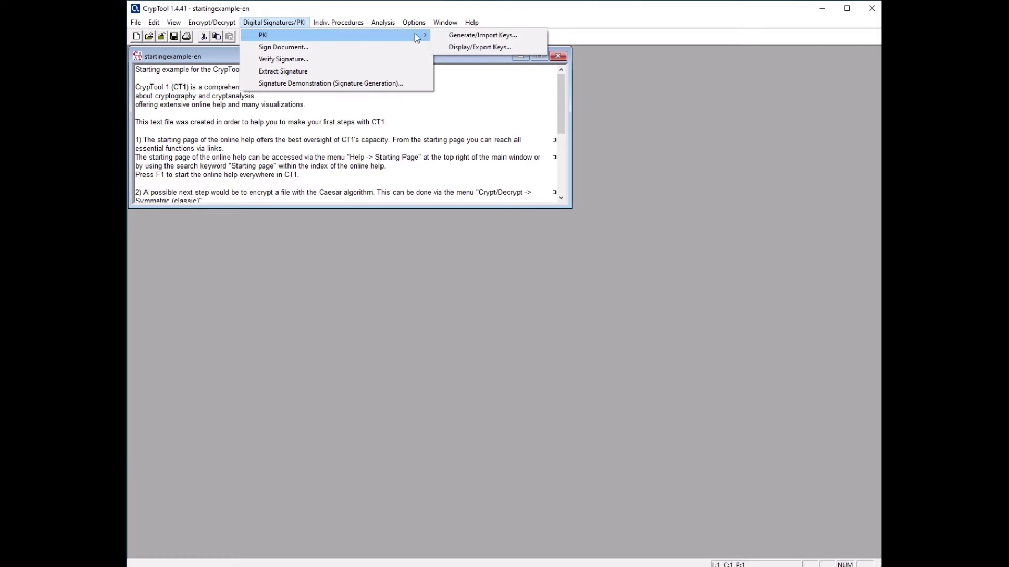
click(461, 50)
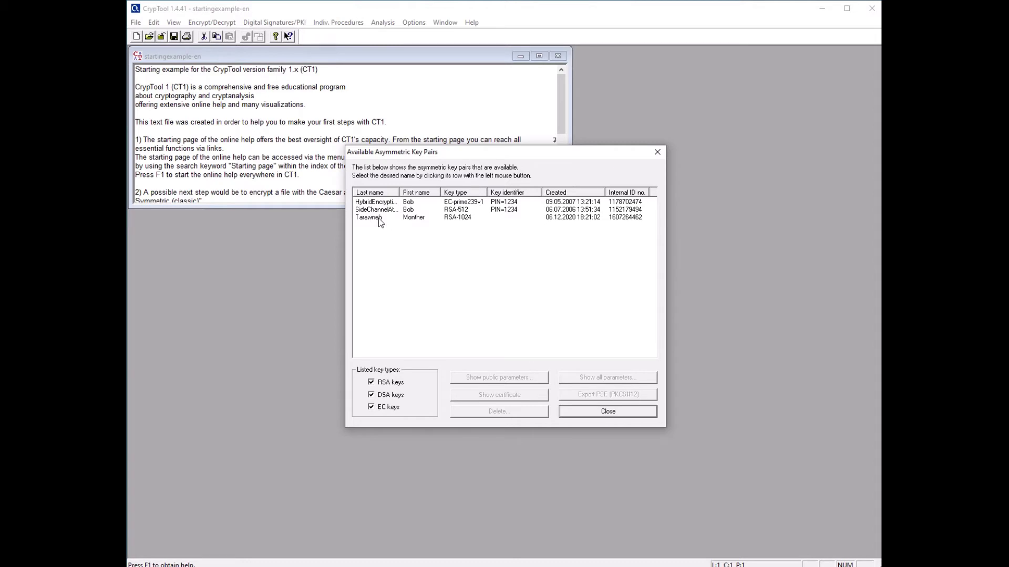
click(378, 218)
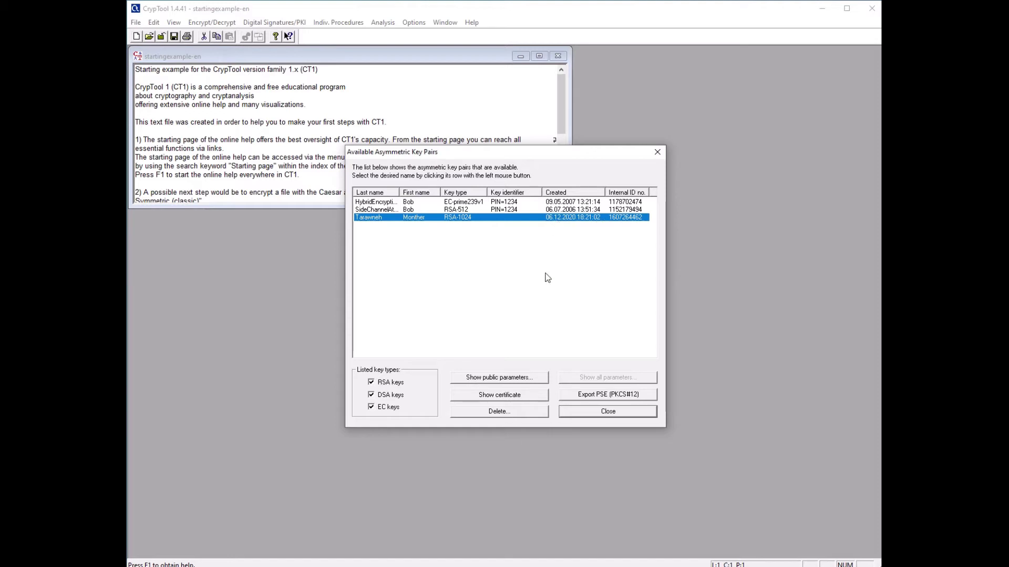
click(500, 400)
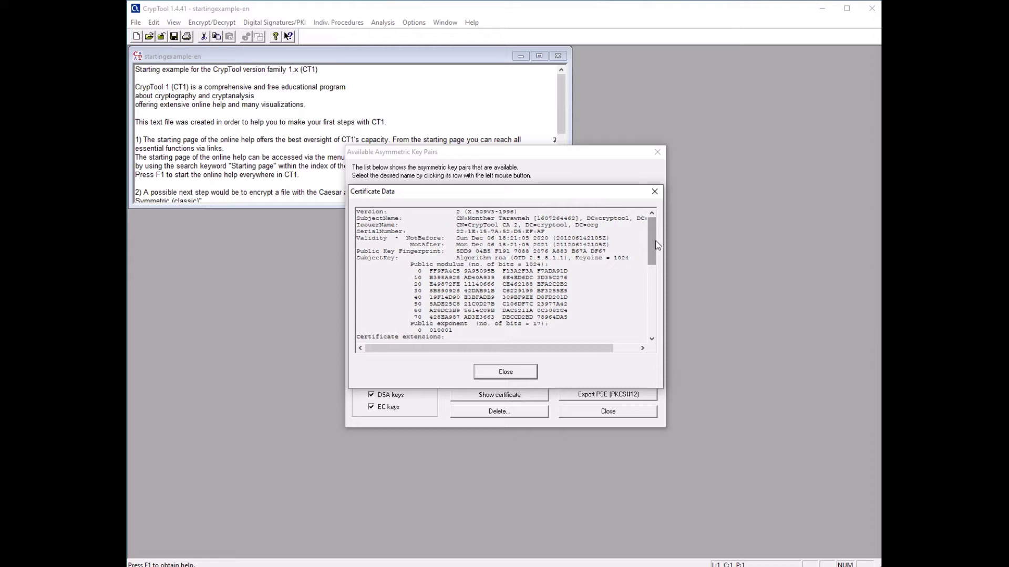
drag(654, 240, 654, 312)
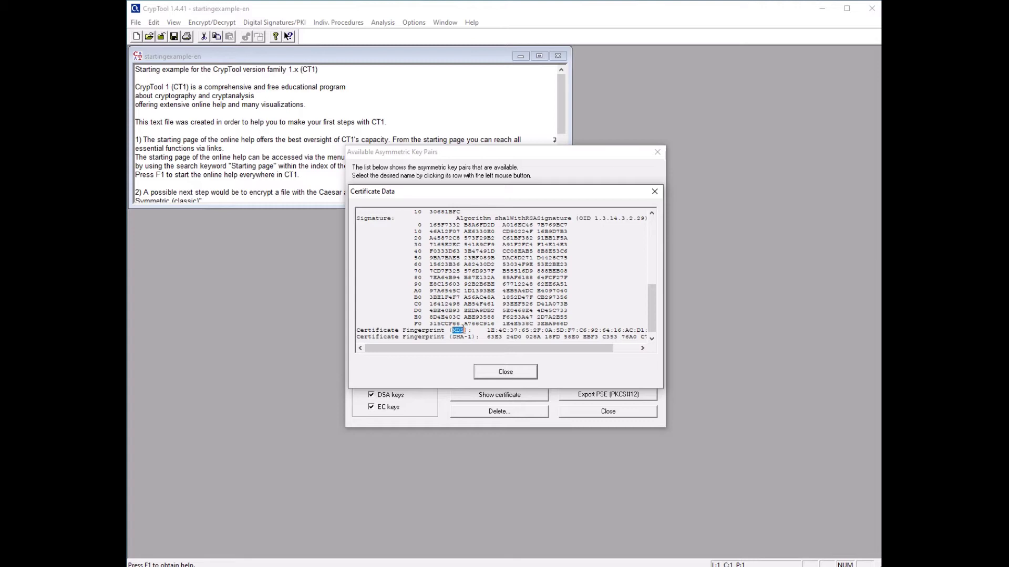
drag(452, 337, 471, 337)
drag(653, 293, 654, 220)
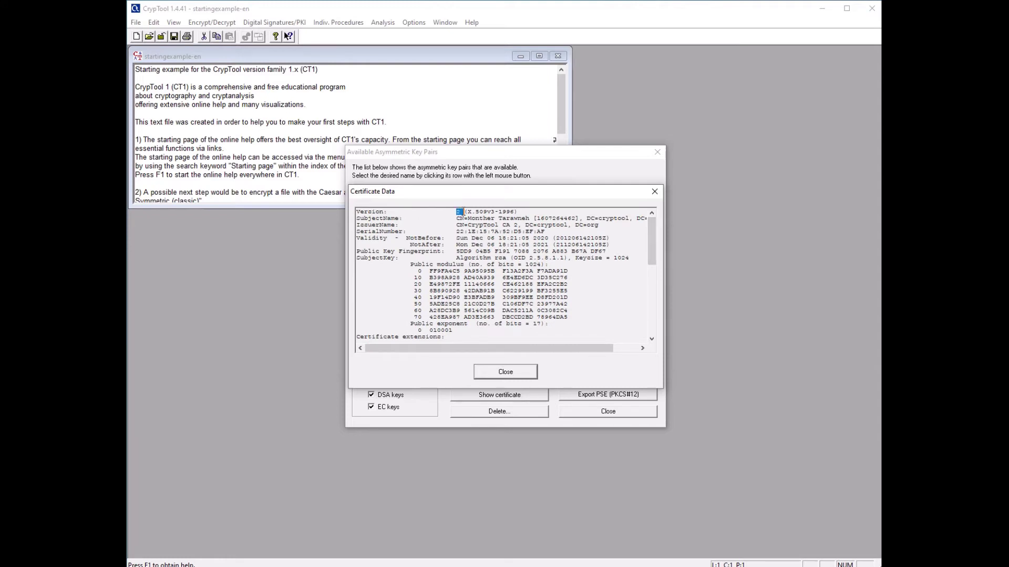
drag(468, 219, 528, 217)
drag(456, 225, 580, 226)
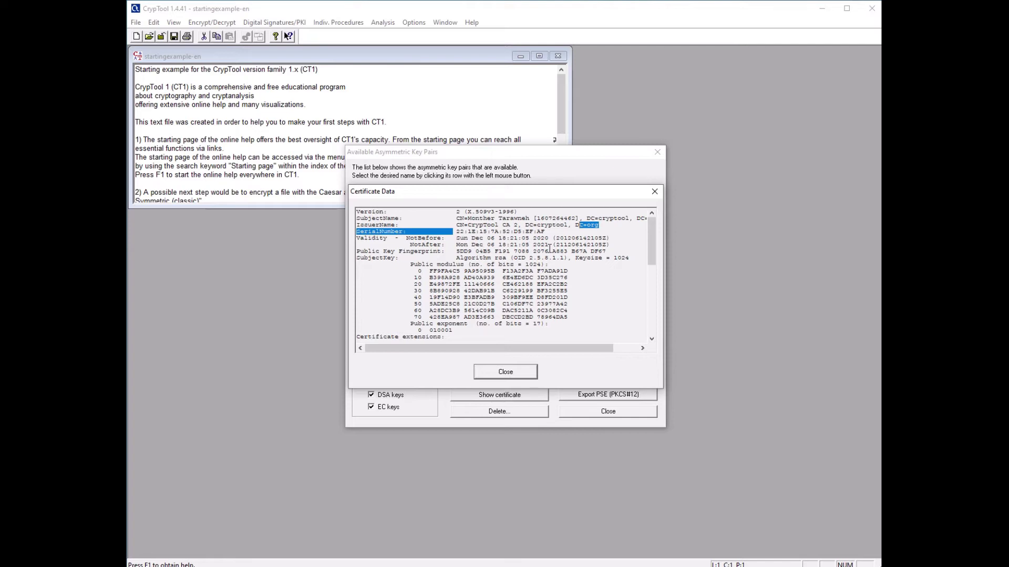
drag(630, 258, 612, 261)
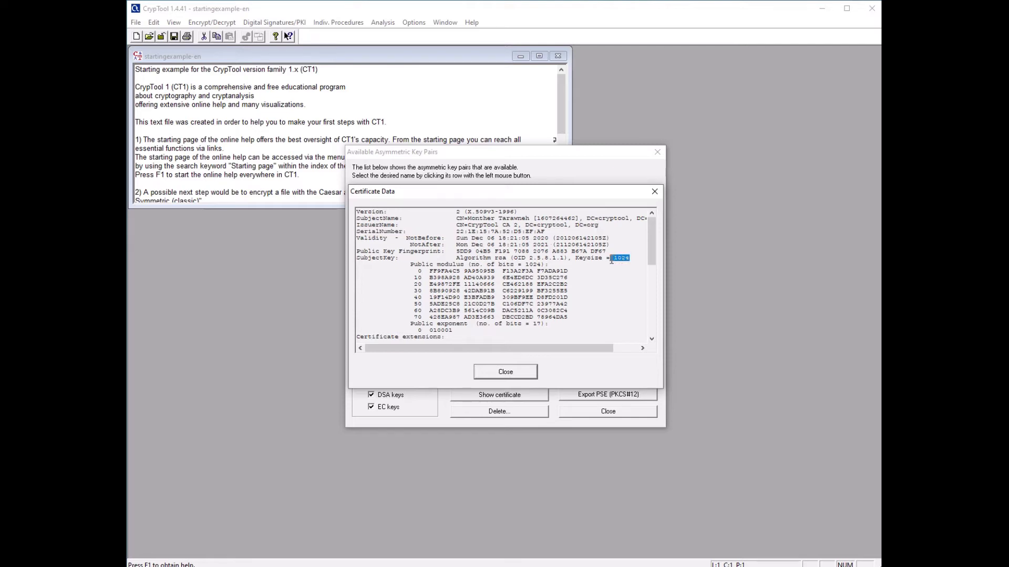
drag(456, 258, 507, 258)
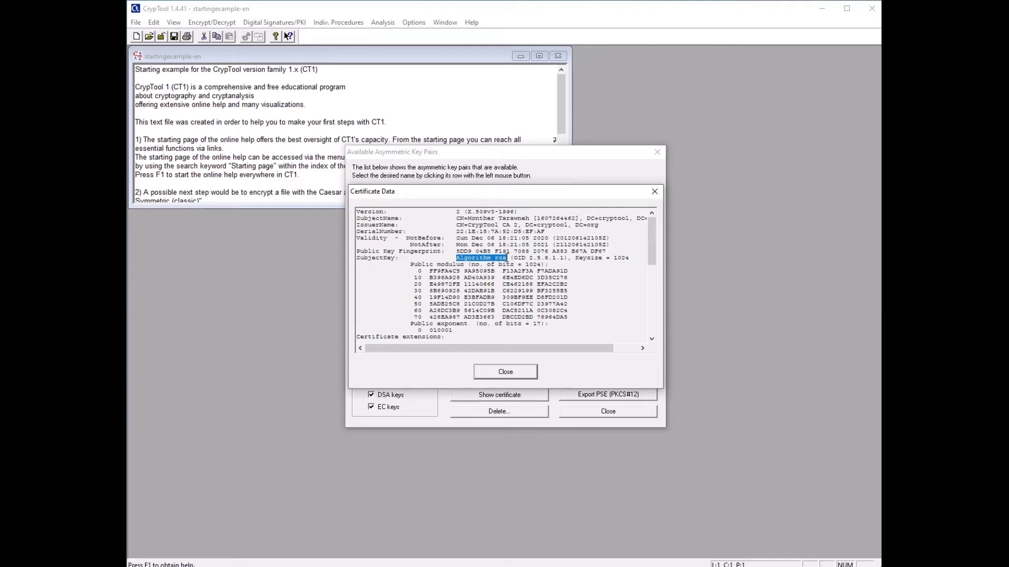
click(513, 371)
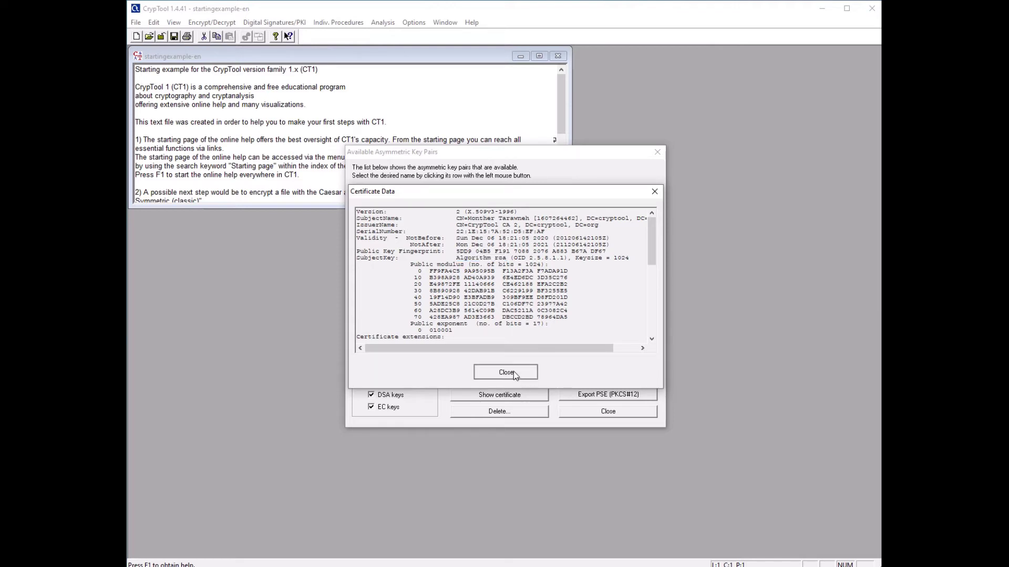
View the RSA-1024 public parameters in hexadecimal and octal, then close them and the key list
click(498, 378)
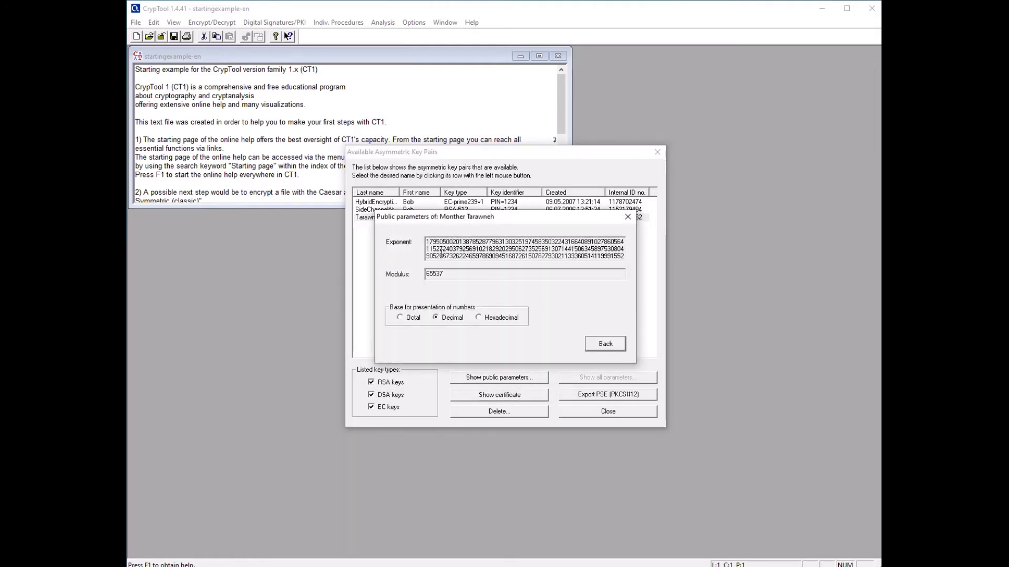
click(478, 318)
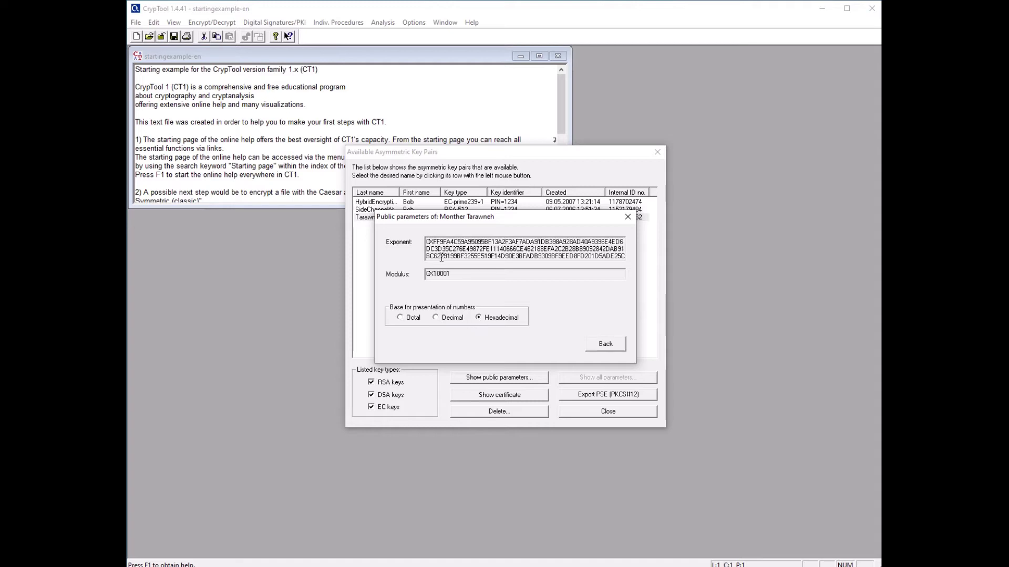
click(399, 317)
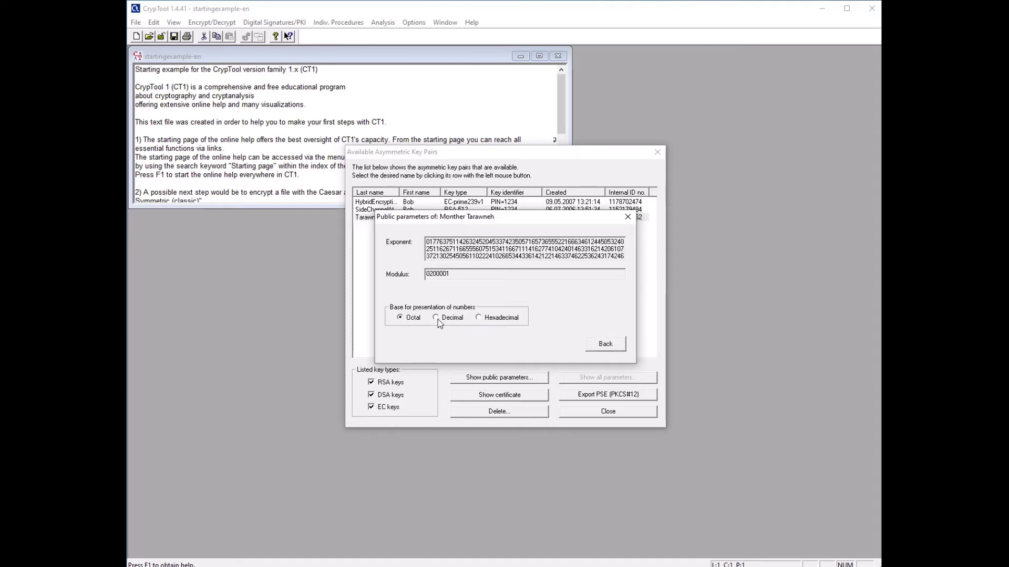
click(603, 343)
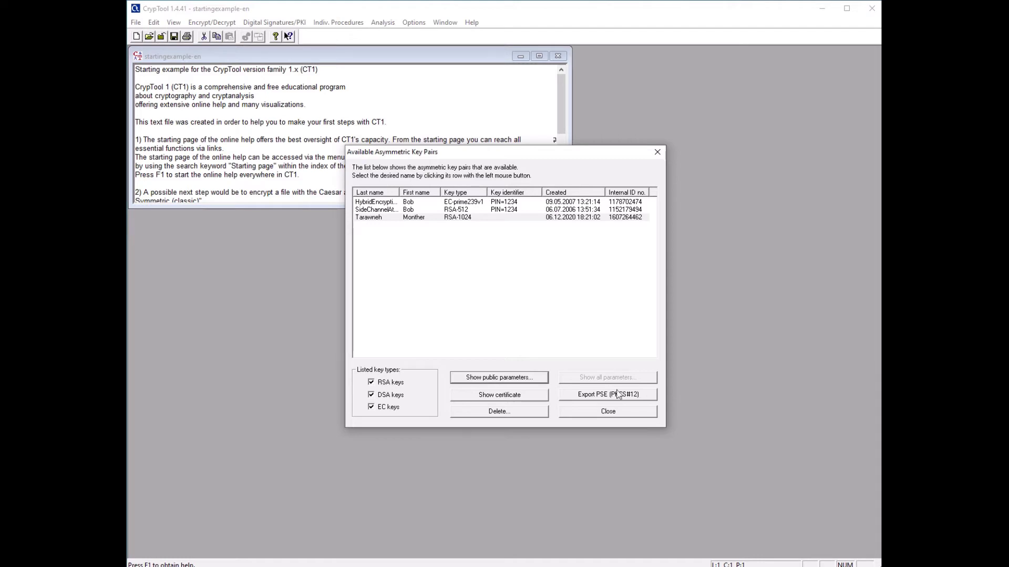
click(596, 415)
click(297, 24)
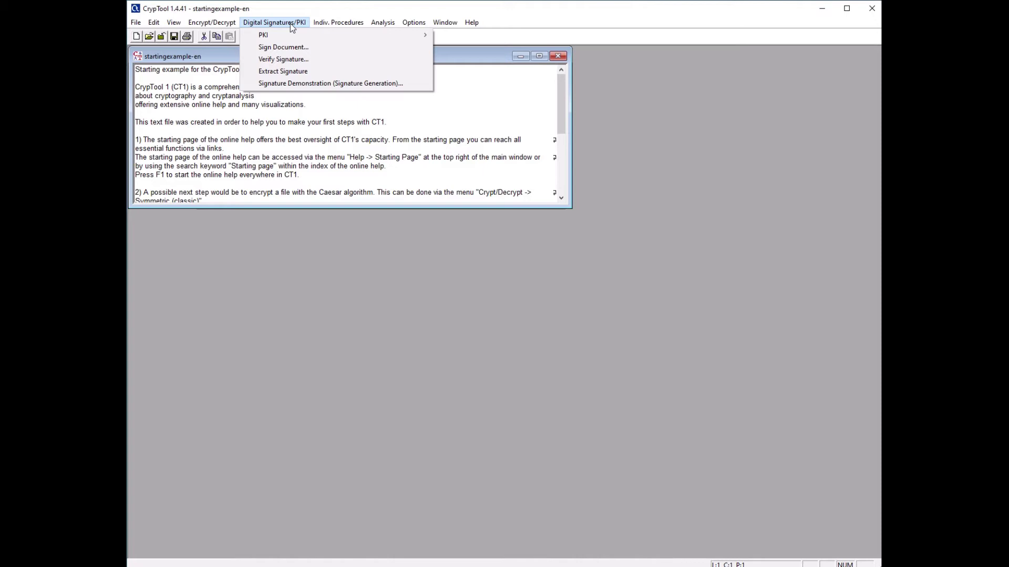
mouse_move(362, 35)
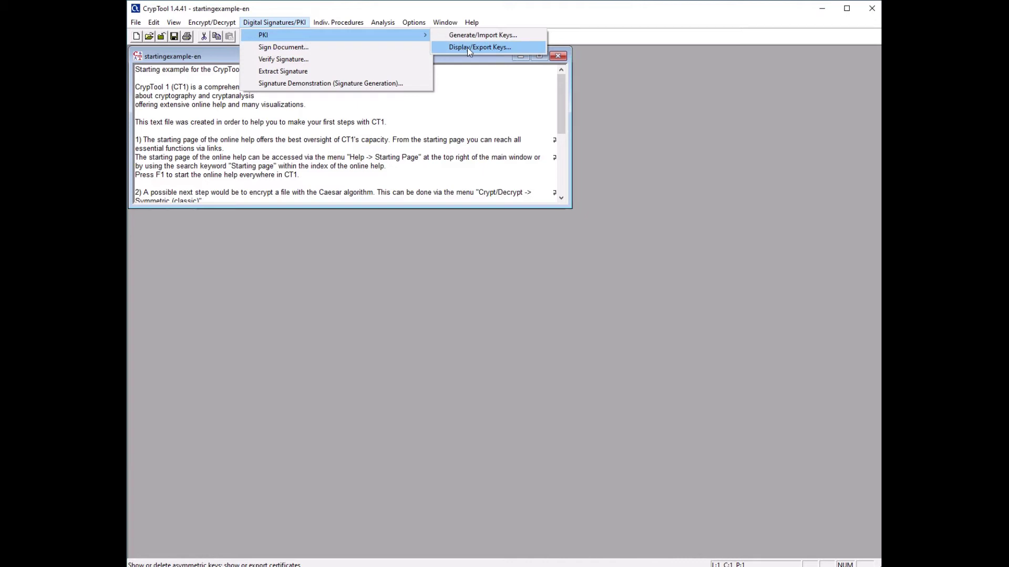
click(468, 48)
click(383, 218)
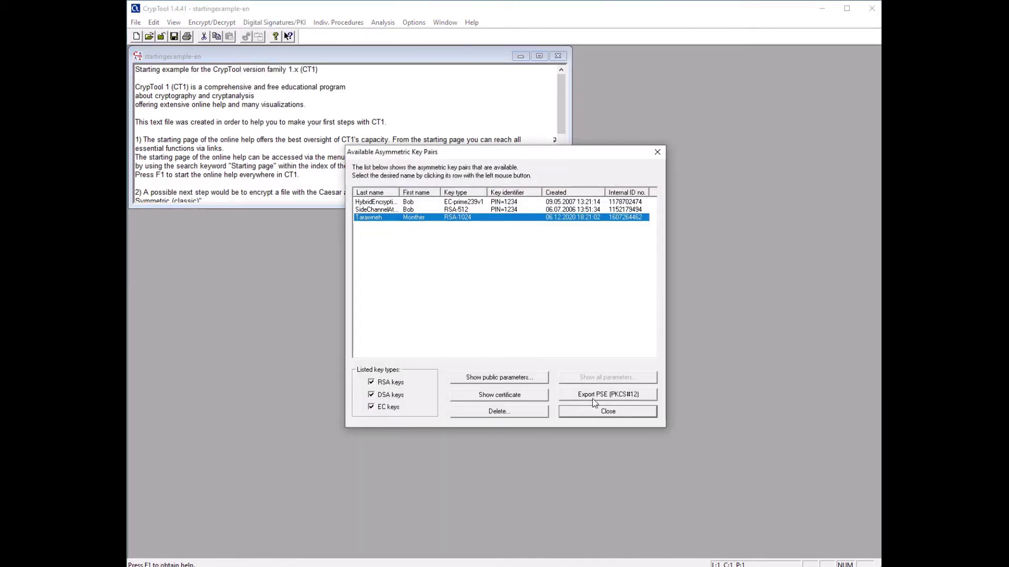
click(522, 414)
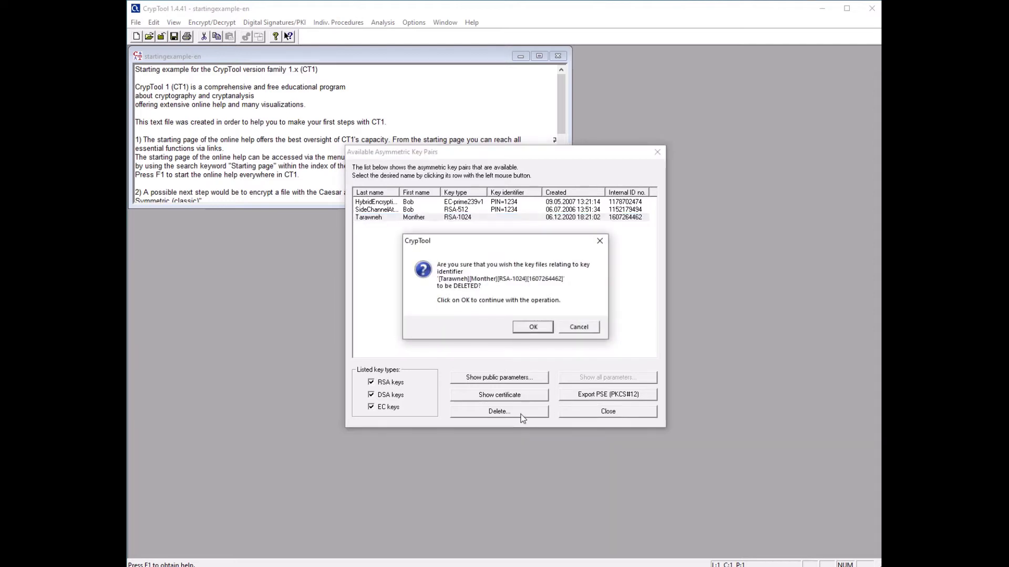
click(578, 330)
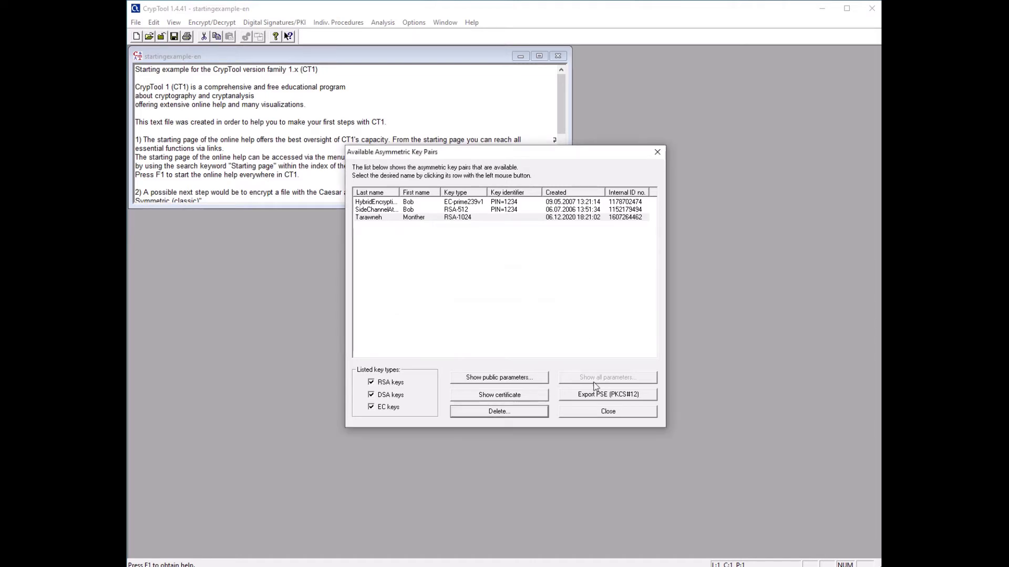
Try the PKCS#12 export with the PSE PIN and dismiss the wrong-PIN error
click(593, 398)
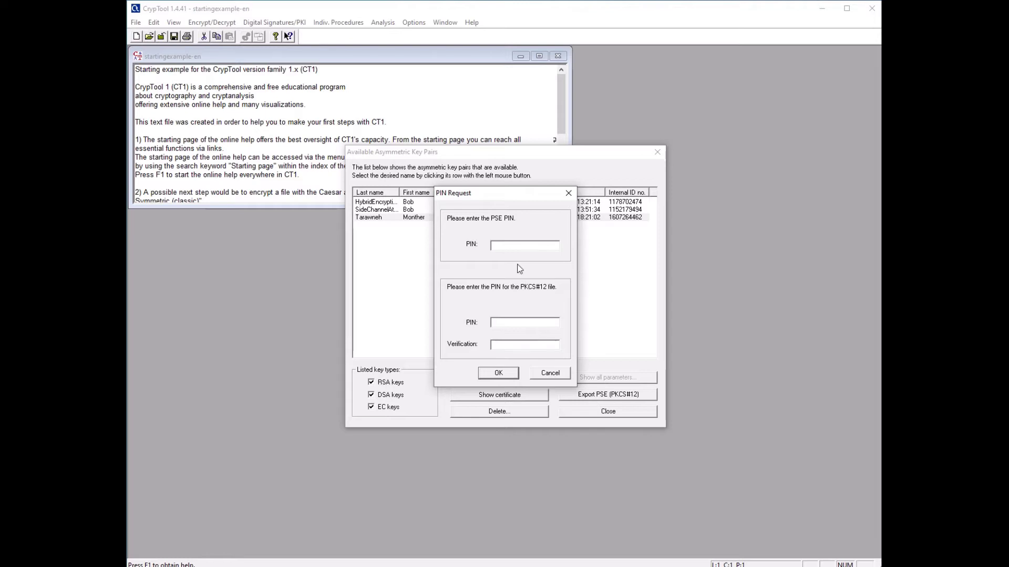
click(503, 324)
text(*****)
key(BackSpace)
key(BackSpace)
key(BackSpace)
key(BackSpace)
key(BackSpace)
click(514, 373)
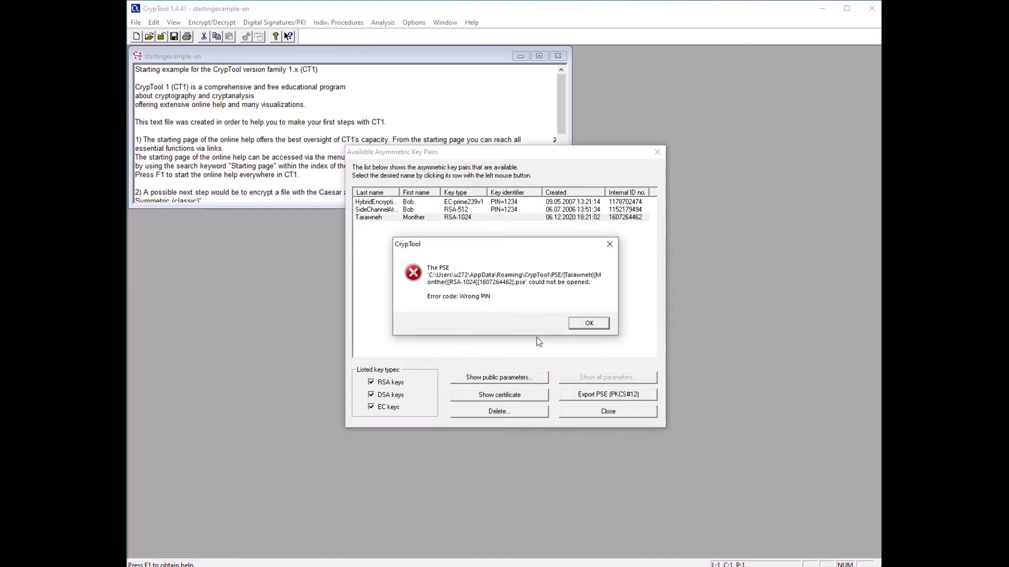
click(580, 327)
Retry the PKCS#12 export, entering the PSE PIN and a new PKCS#12 PIN
click(598, 398)
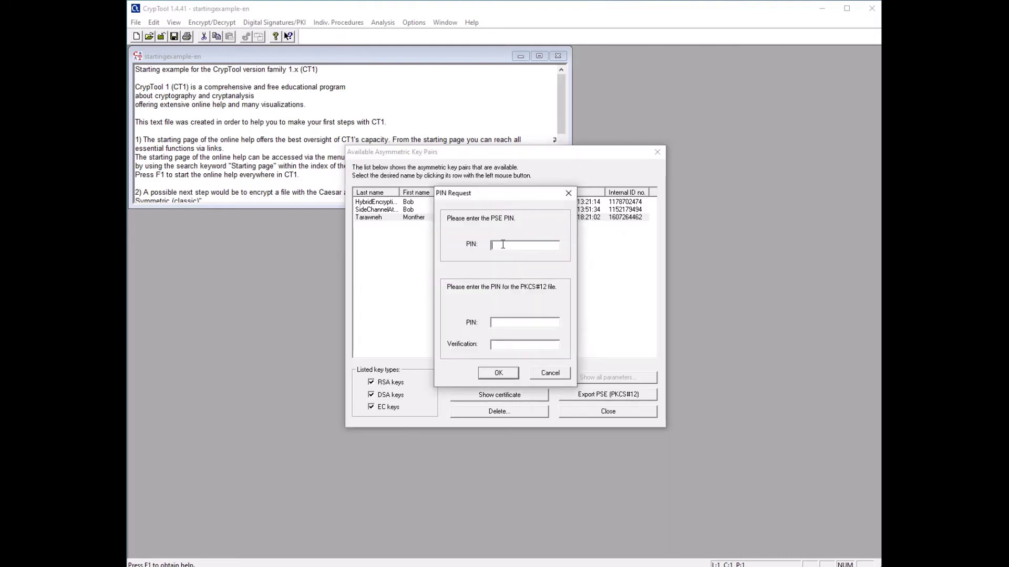
text(******)
click(502, 323)
click(498, 373)
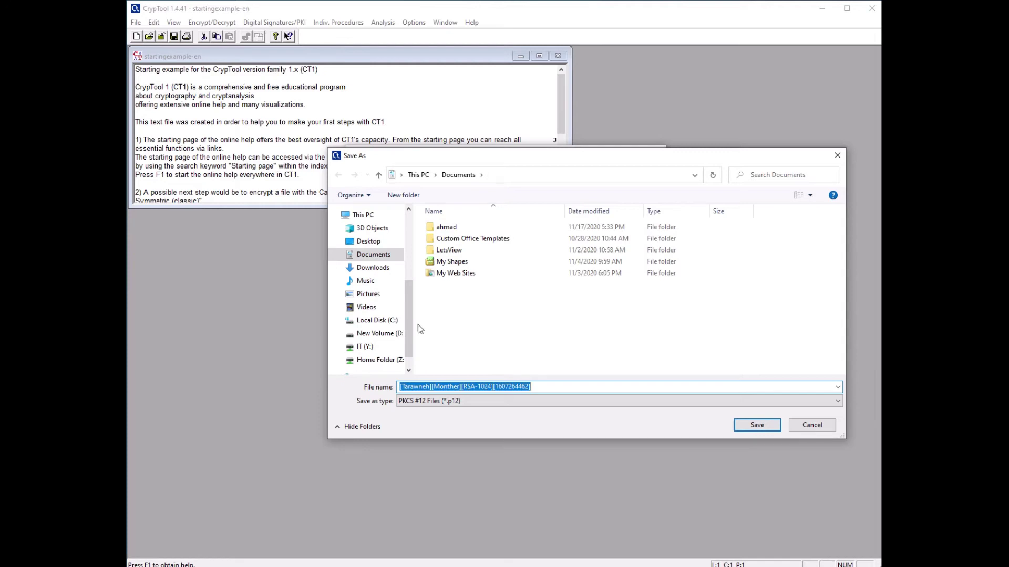
Set the .p12 save location to D:\2020-2021\S1\crypt\week10 and select the proposed file name
click(384, 337)
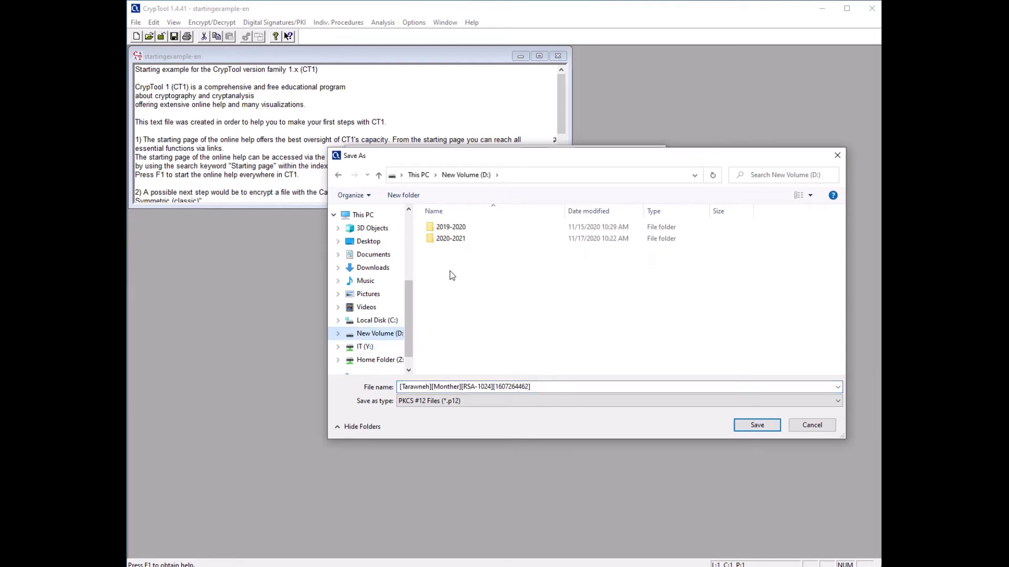
double_click(453, 237)
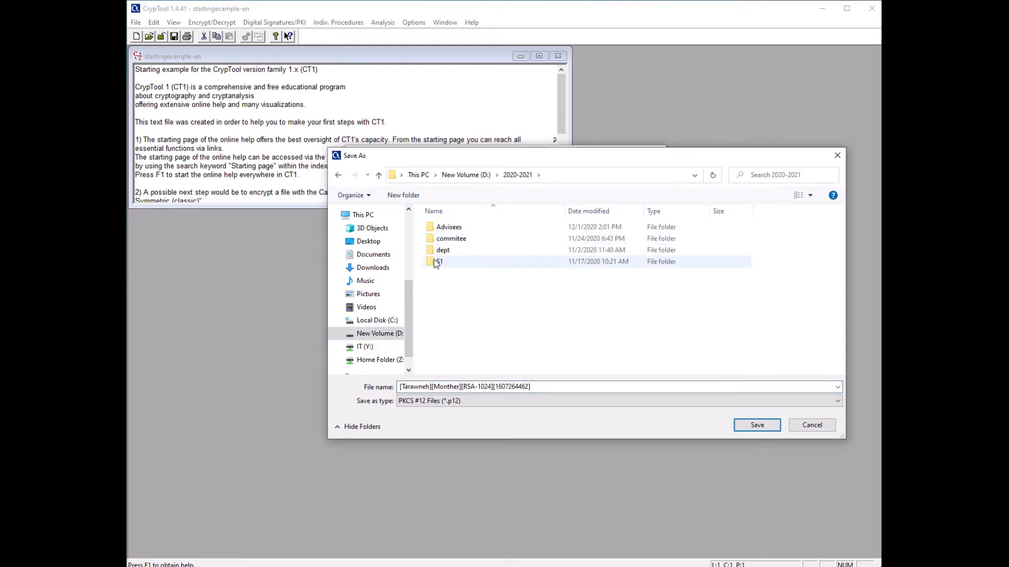
double_click(440, 262)
double_click(445, 227)
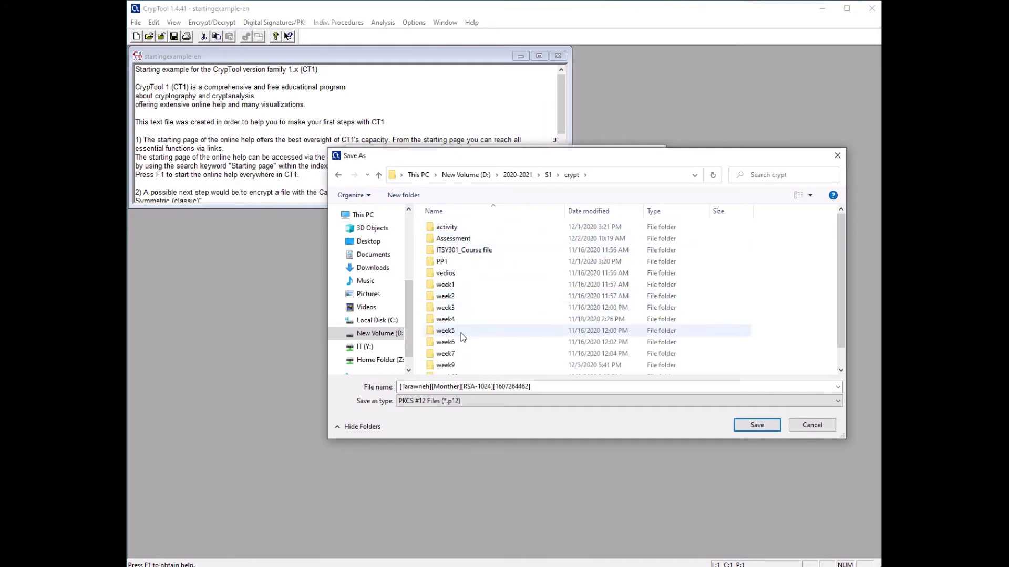
click(451, 372)
double_click(451, 362)
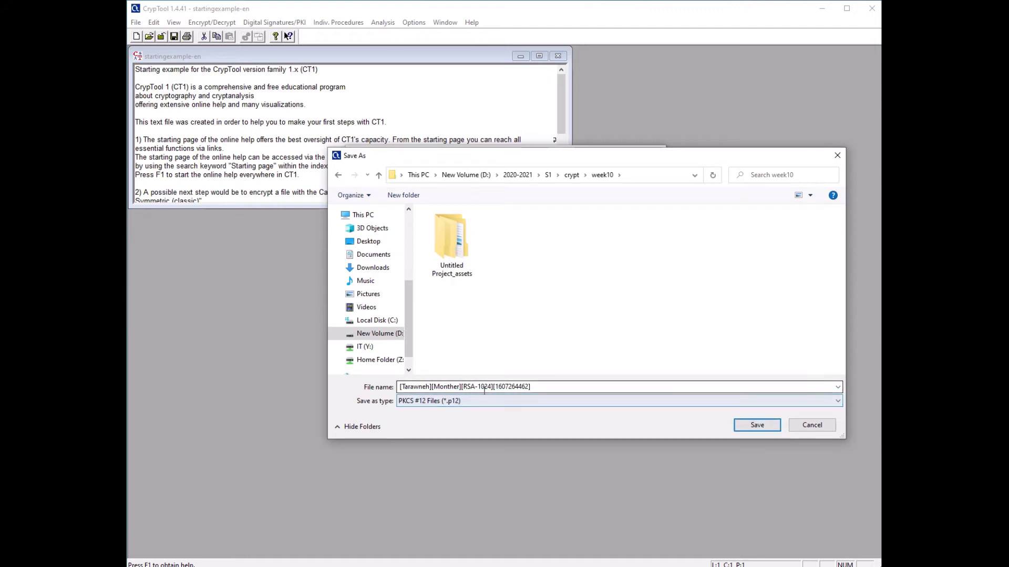
double_click(497, 388)
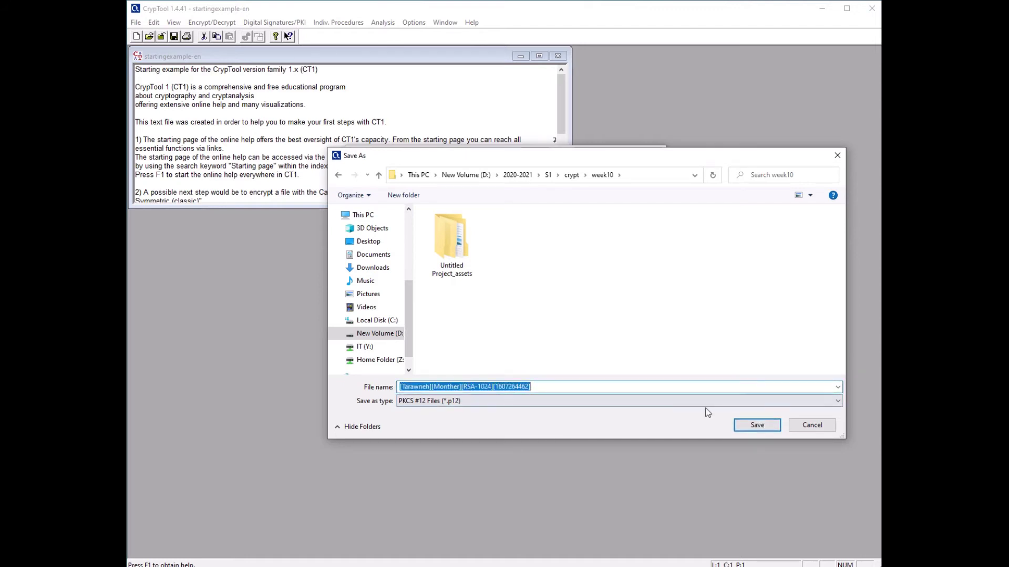
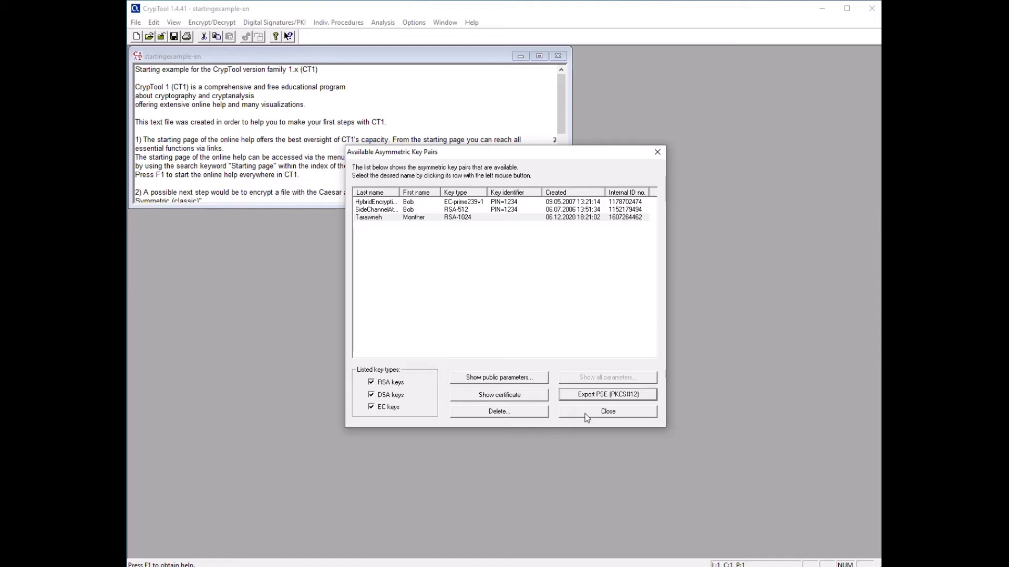
Close the list of available asymmetric key pairs, with the new RSA-1024 pair stored
click(585, 414)
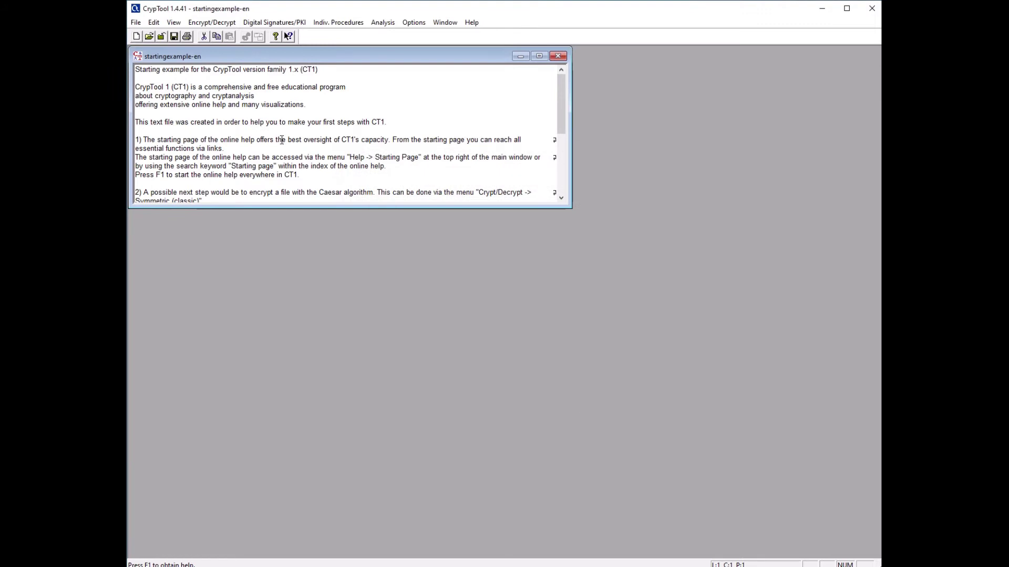
Write a new letter: 'dear sir', 'this is my encrypted message as a test', 'regards'
click(136, 36)
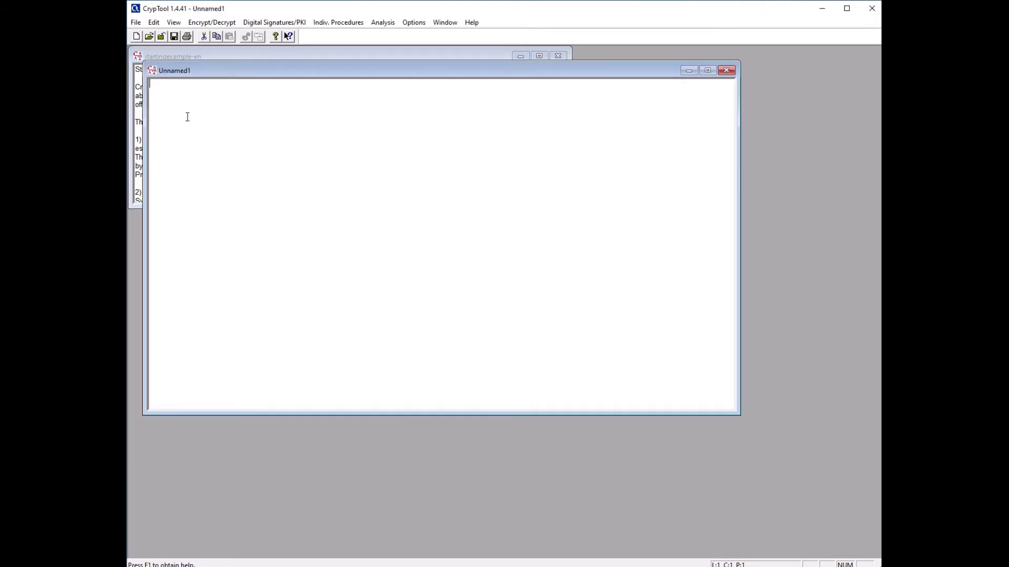
text(dear sir)
key(Return)
text(this is my encrypted mes)
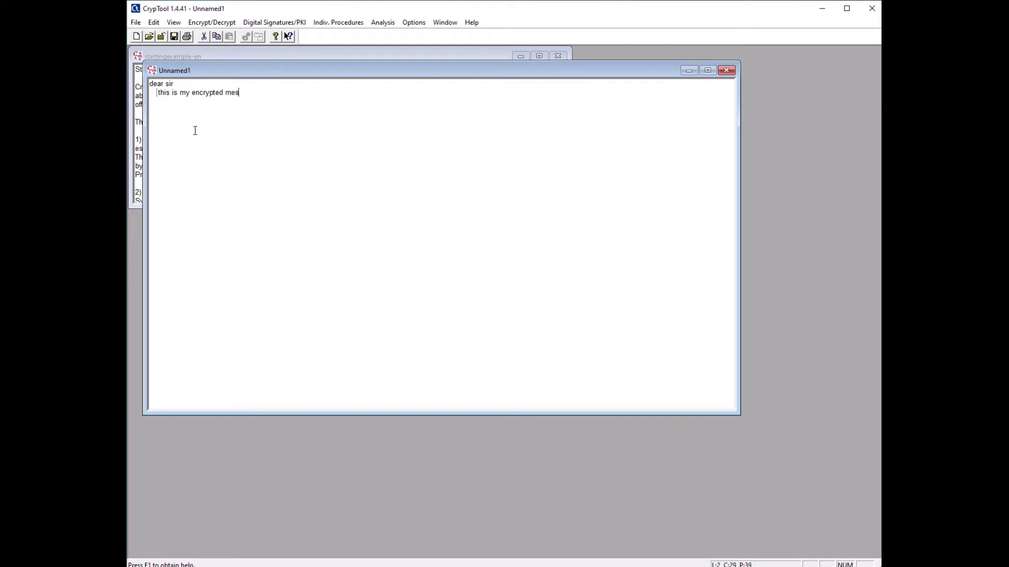
text(sage as a test)
key(Return)
key(Return)
text(regards)
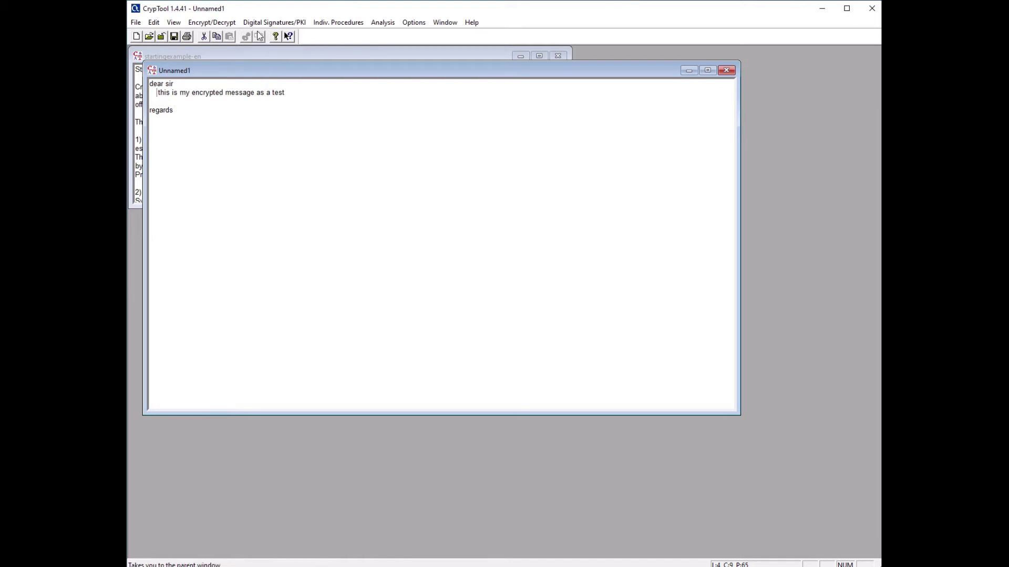
RSA-encrypt the letter for the RSA-1024 recipient key from the Asymmetric menu
click(264, 24)
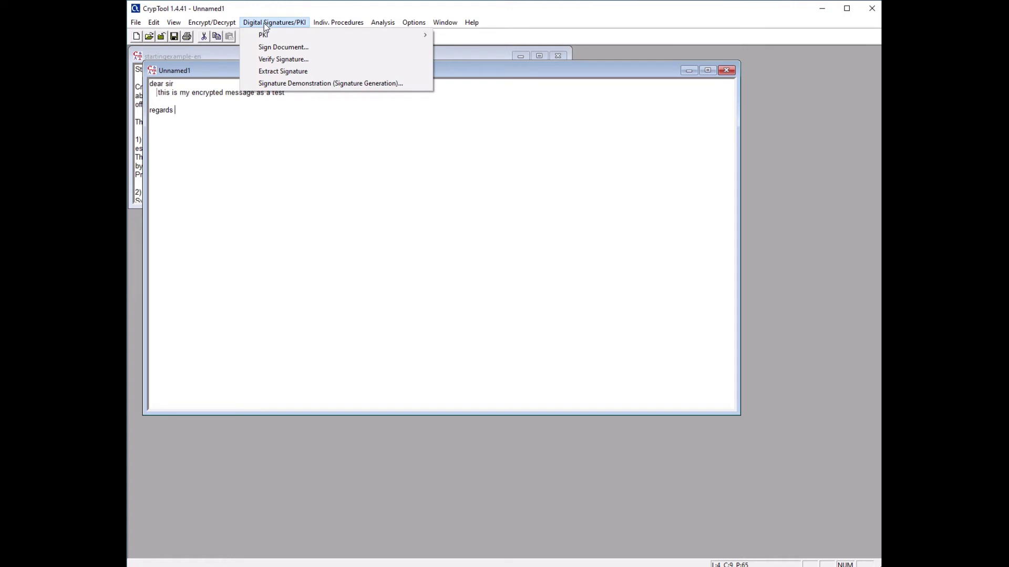
mouse_move(225, 27)
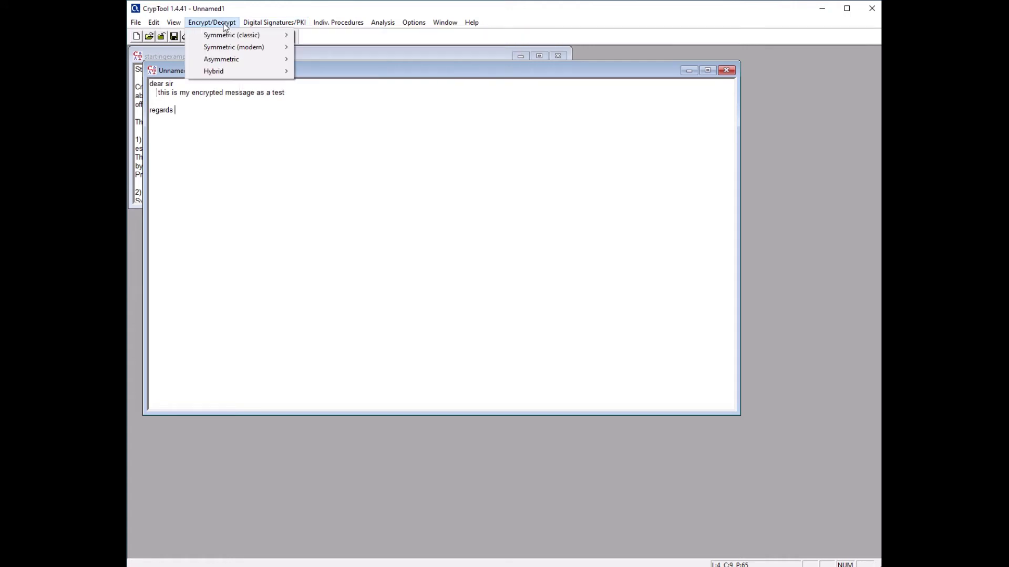
mouse_move(221, 61)
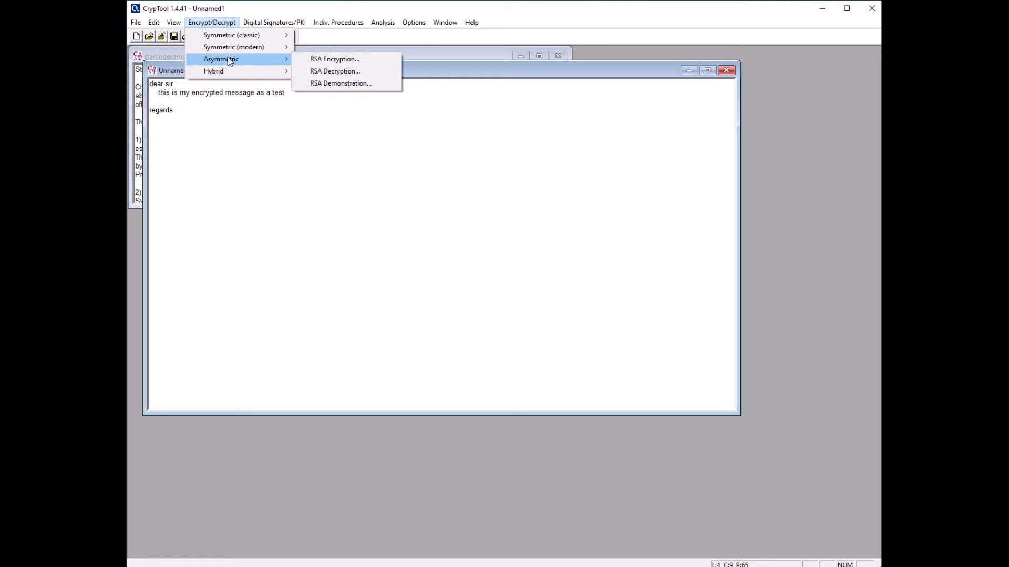
click(320, 59)
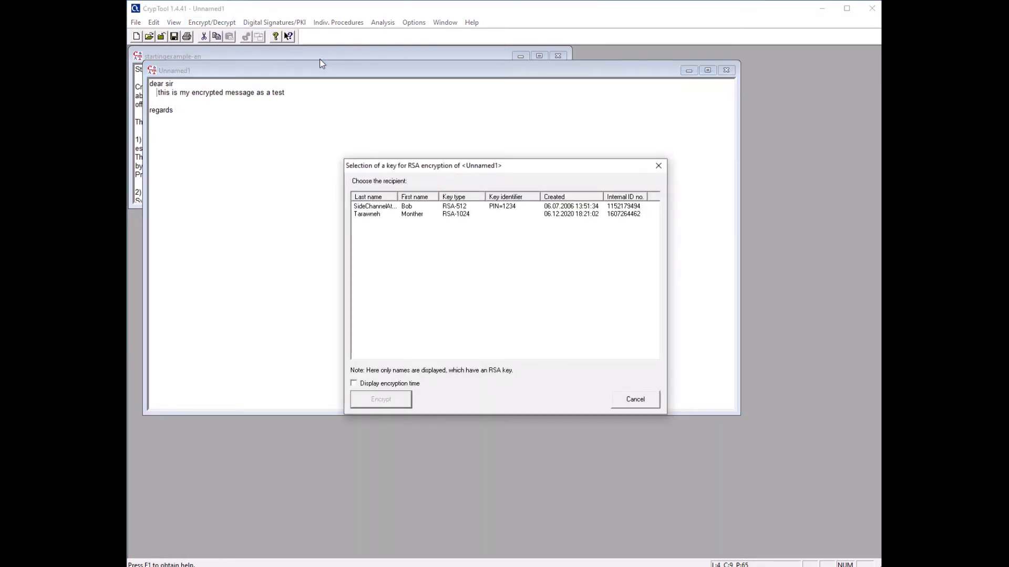
click(410, 216)
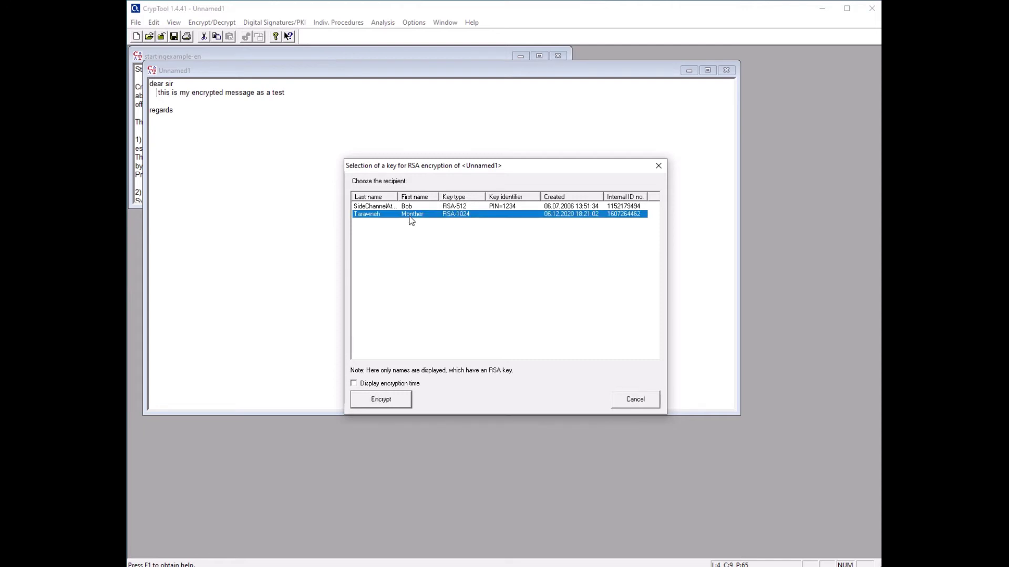
click(382, 400)
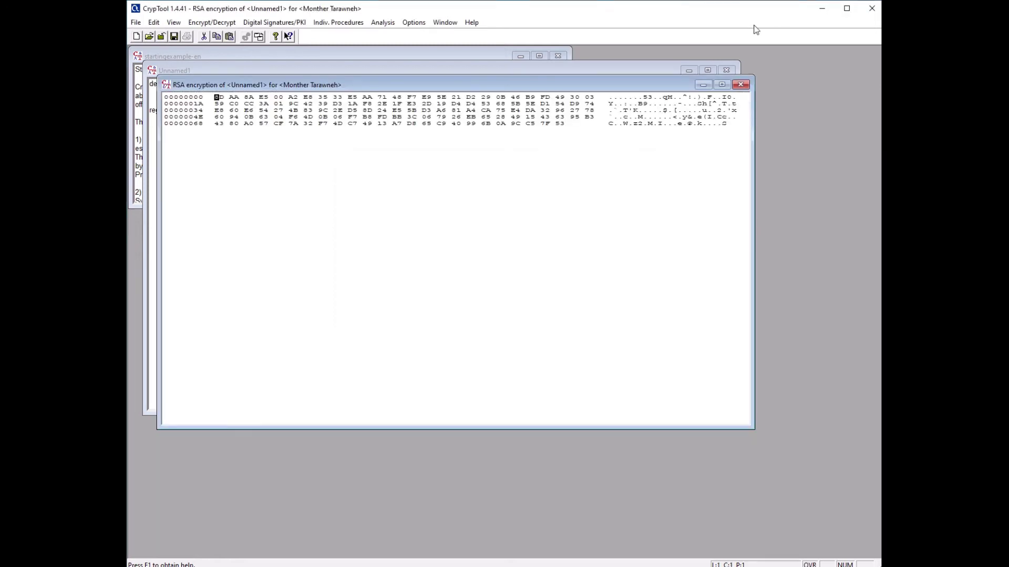
Save the RSA ciphertext in week10 as the binary file monthe_enc_msg.hex
drag(624, 86, 691, 79)
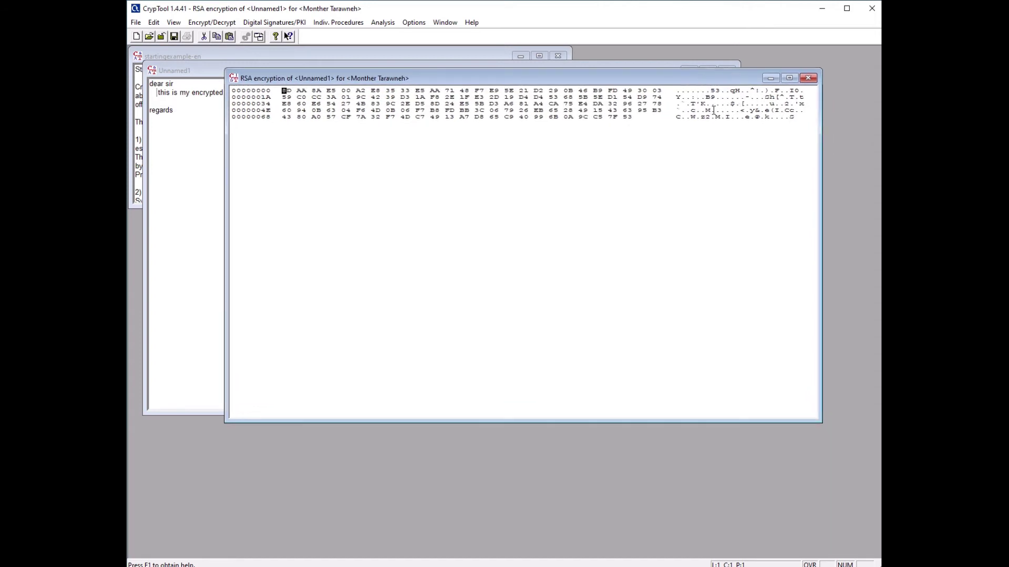
click(136, 22)
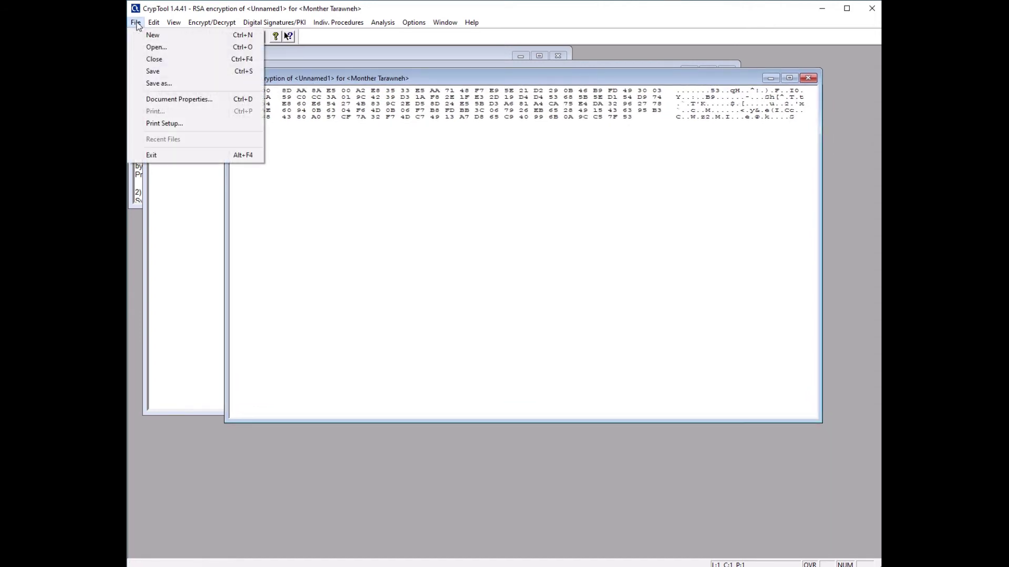
click(165, 79)
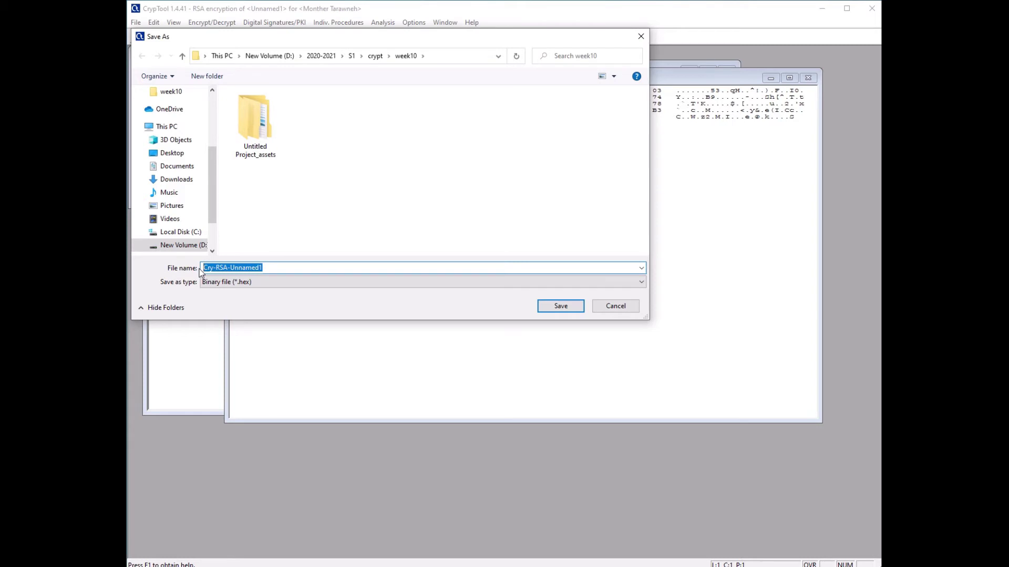
text(monther)
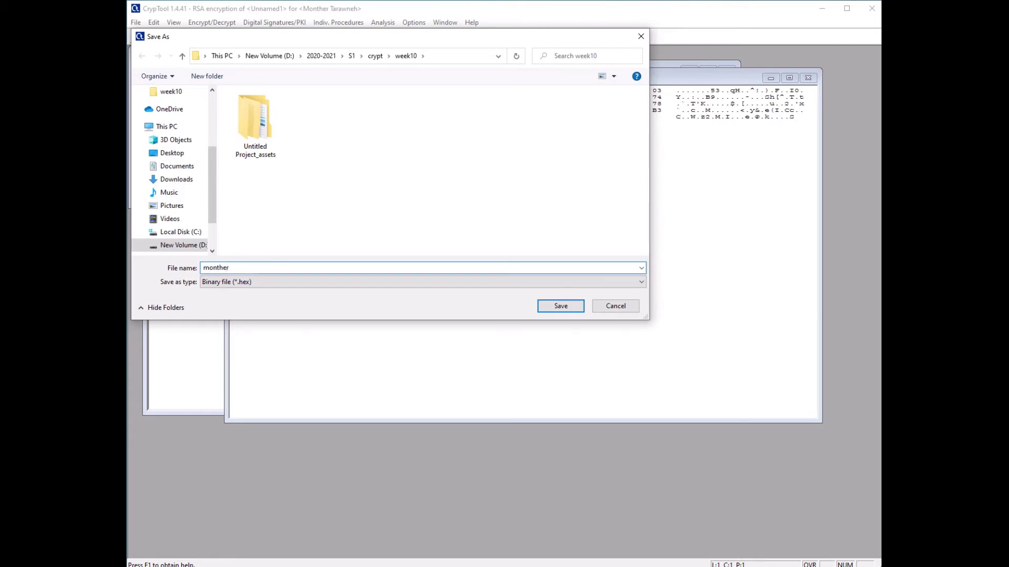
text(+en)
key(BackSpace)
key(BackSpace)
key(BackSpace)
key(BackSpace)
text(_ecnc_msg)
click(546, 310)
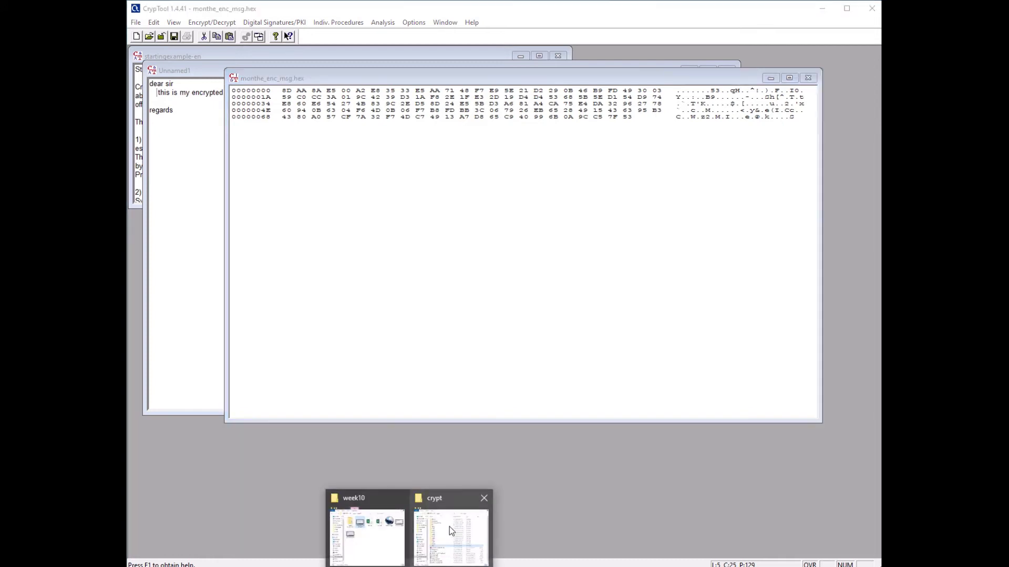
Confirm in Explorer's S1 > crypt > week10 that monthe_enc_msg.hex is 128 bytes, then minimize the ciphertext window
click(449, 525)
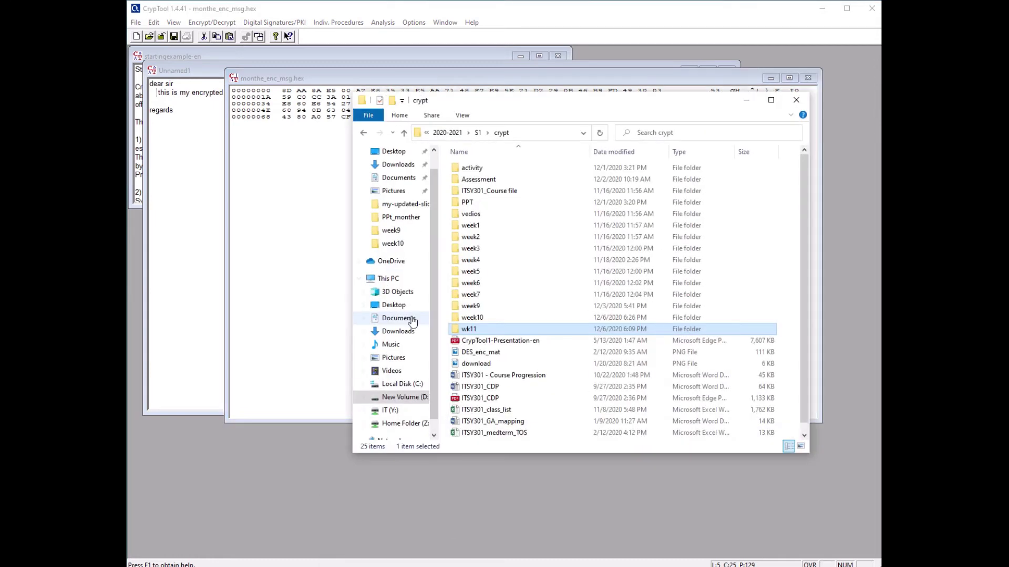
click(478, 135)
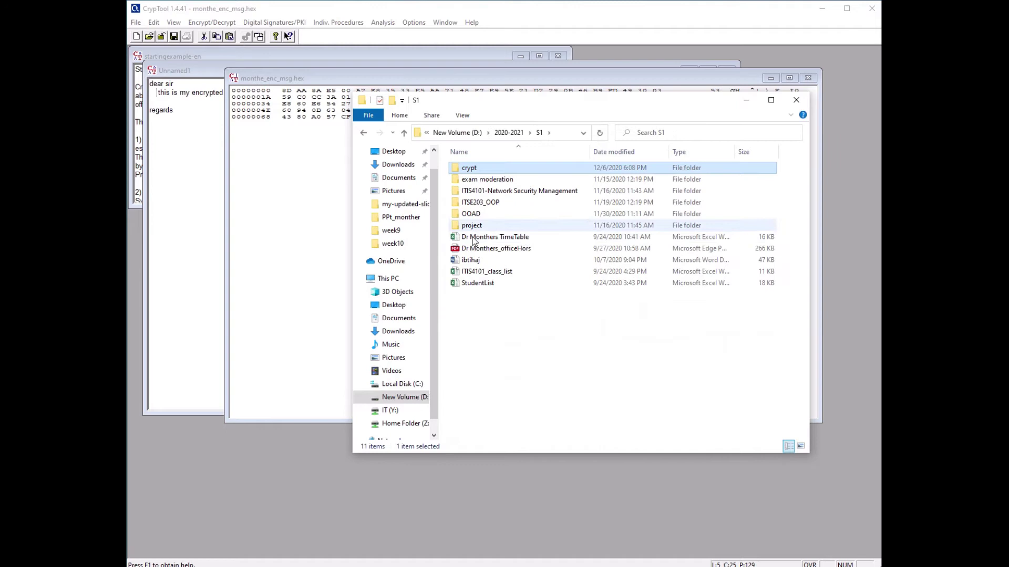
double_click(474, 169)
double_click(475, 317)
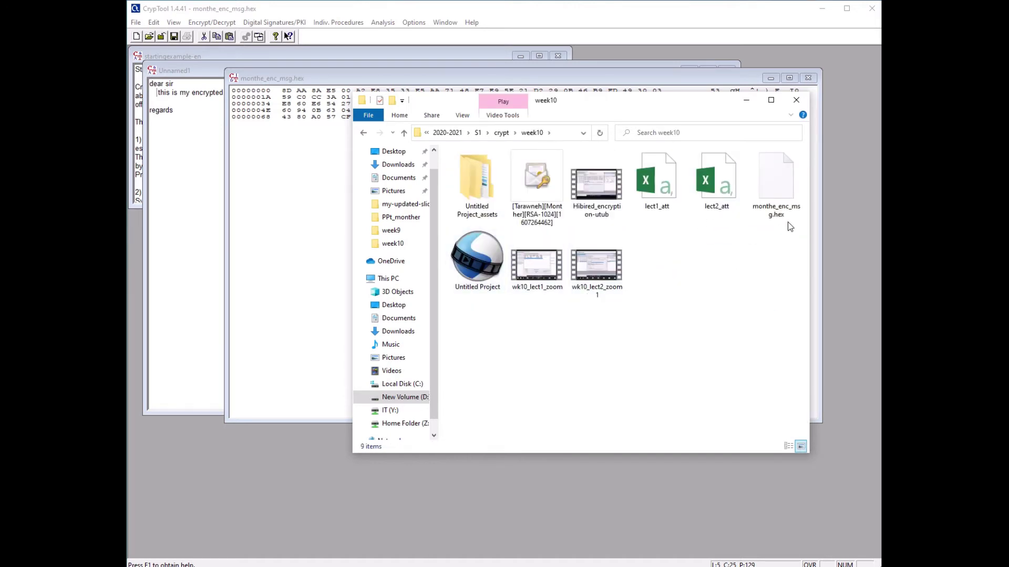
click(775, 214)
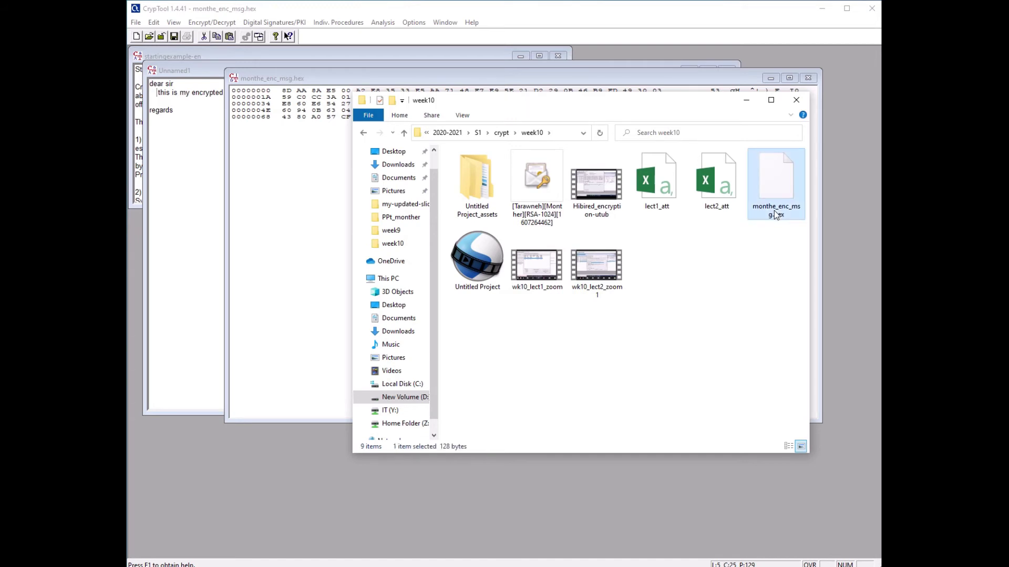
click(536, 181)
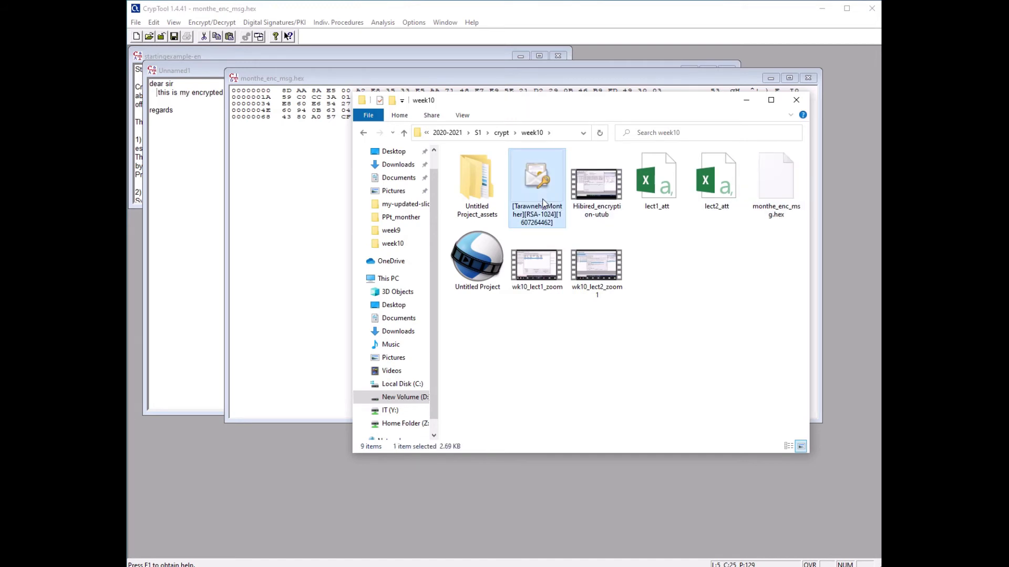
click(771, 78)
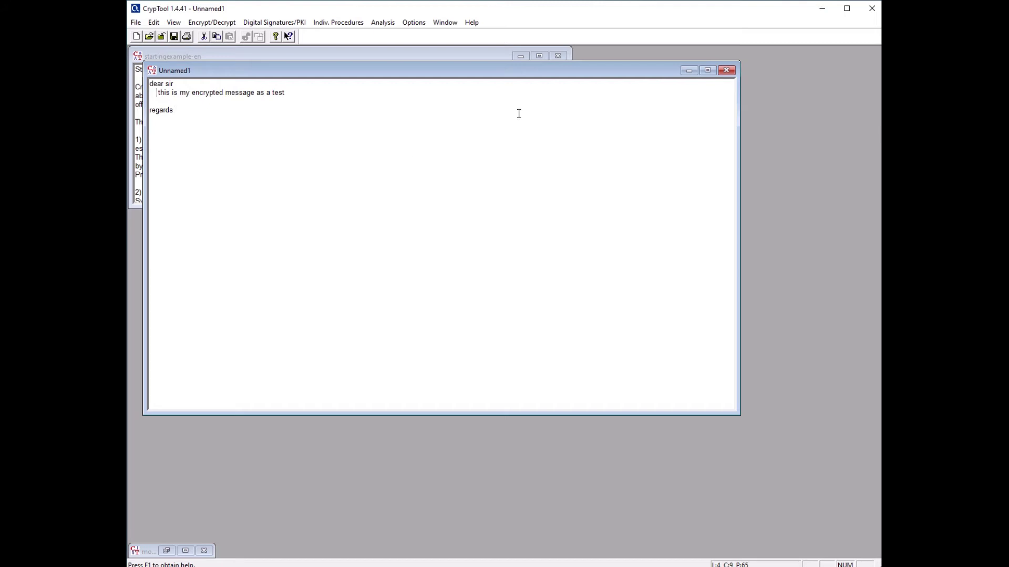
Restore and close the monthe_enc_msg.hex window, then close Unnamed1 without saving
click(185, 551)
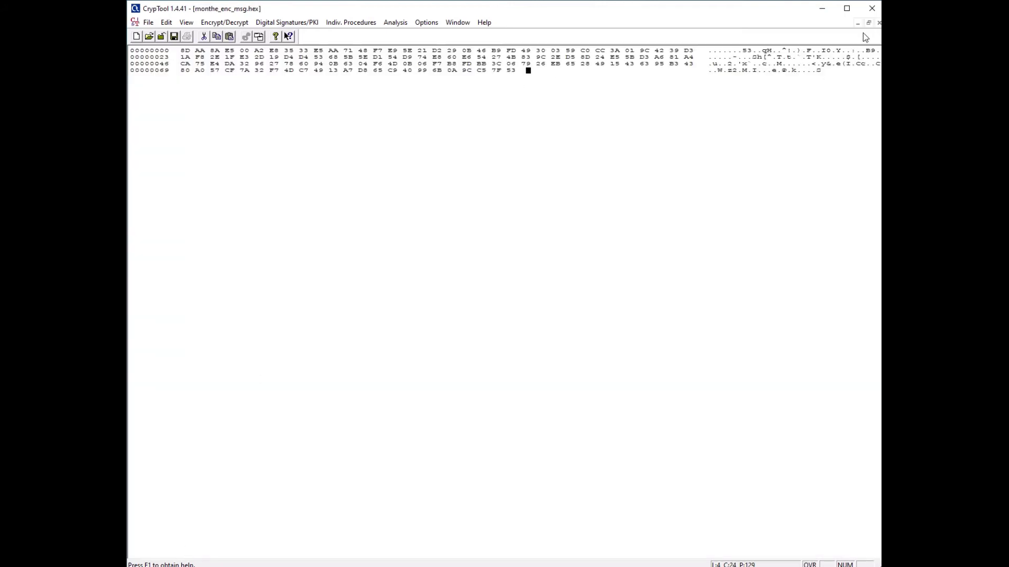
click(870, 25)
drag(644, 78, 611, 139)
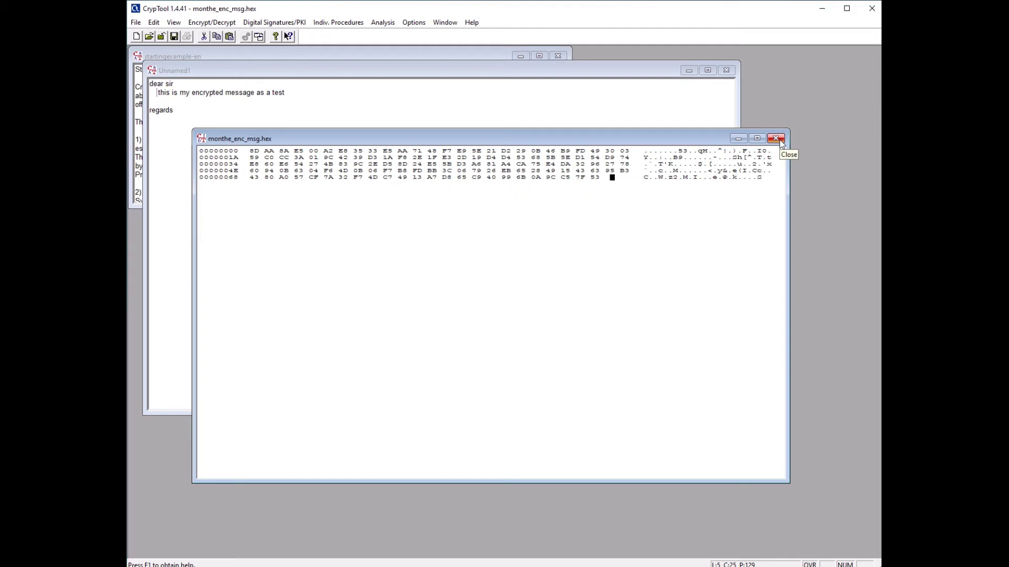
click(779, 140)
click(727, 70)
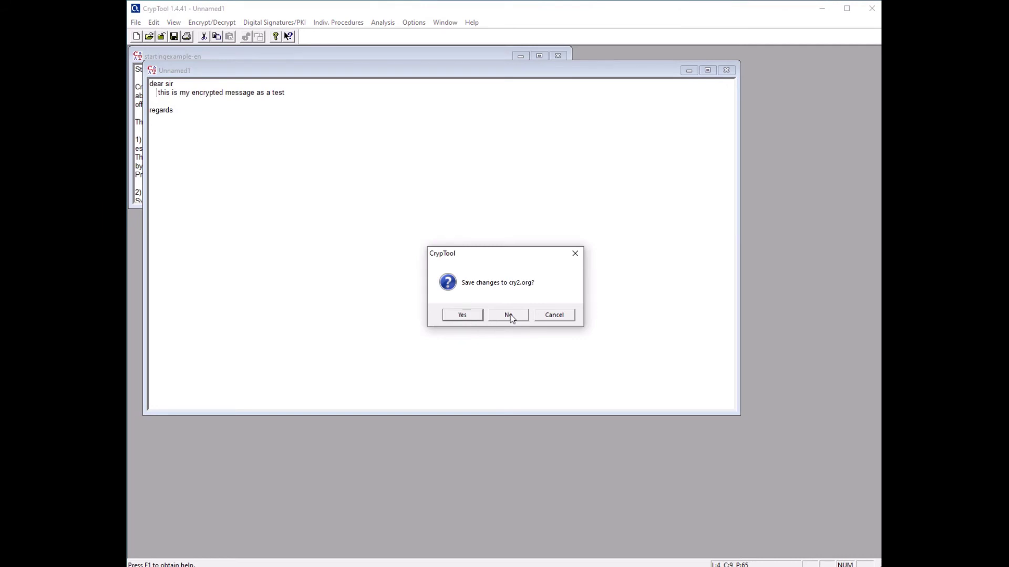
click(510, 315)
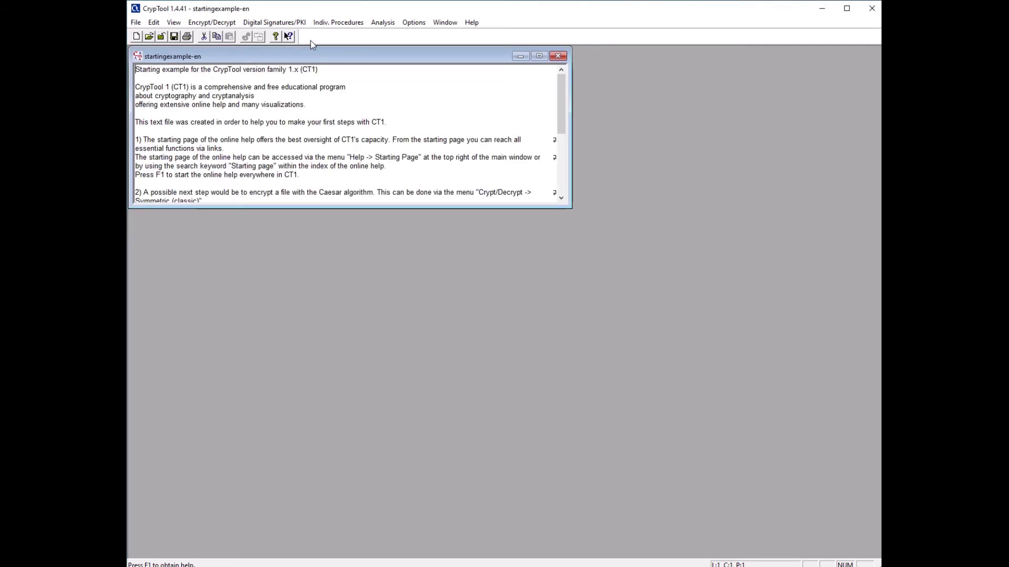
Reopen monthe_enc_msg.hex, filtering the Open dialog to binary .hex files
click(149, 37)
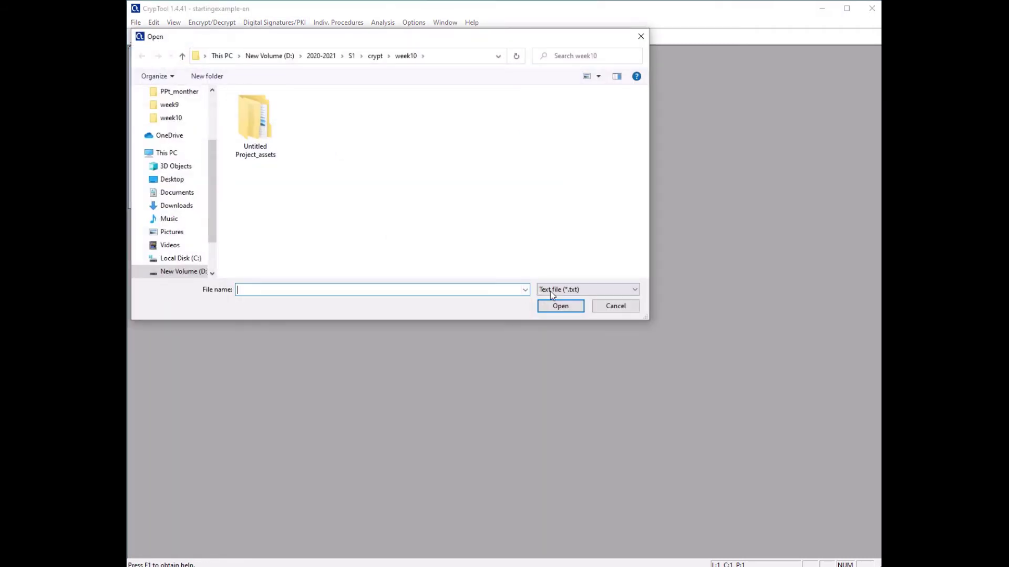
click(555, 292)
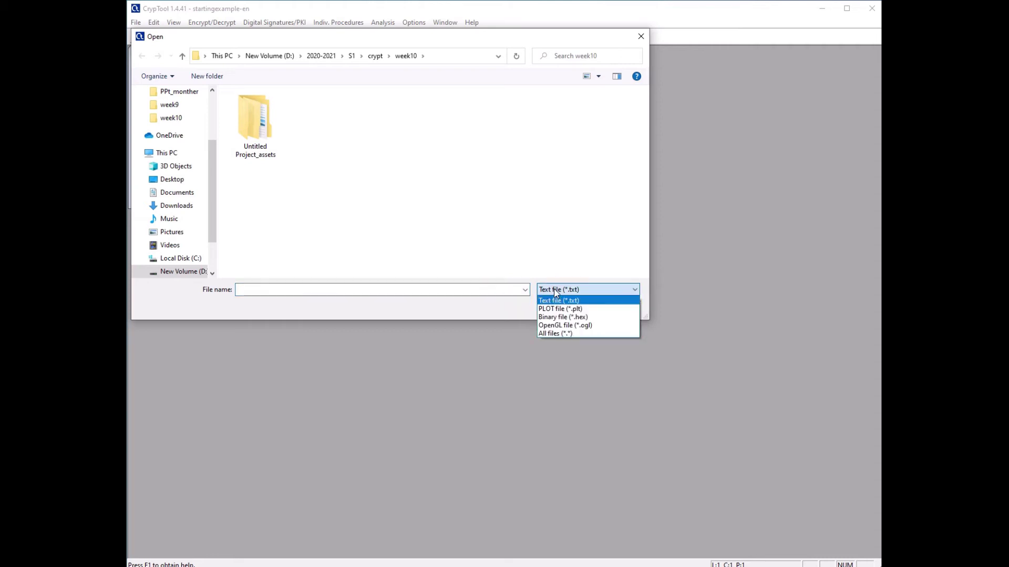
click(577, 317)
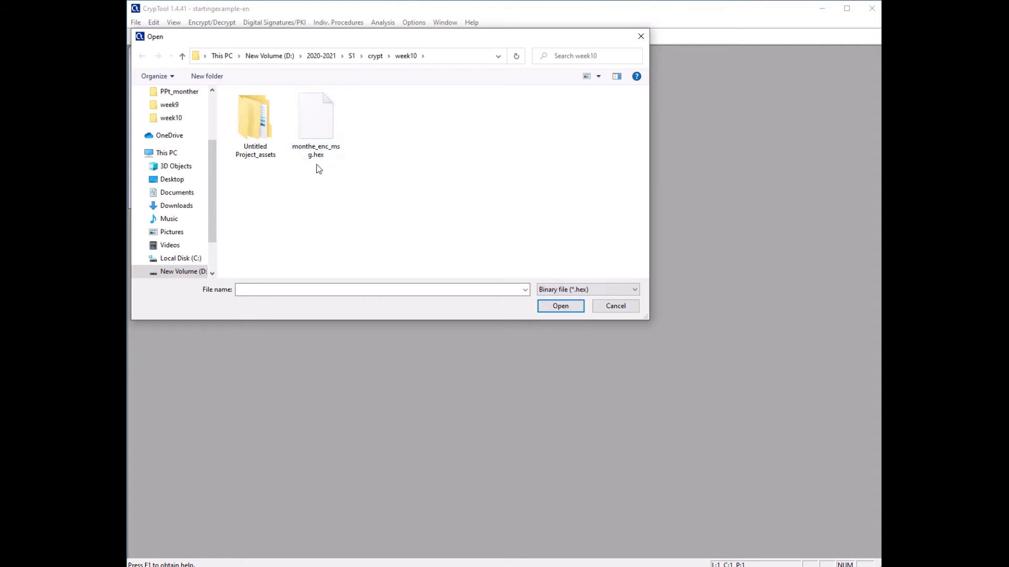
click(319, 138)
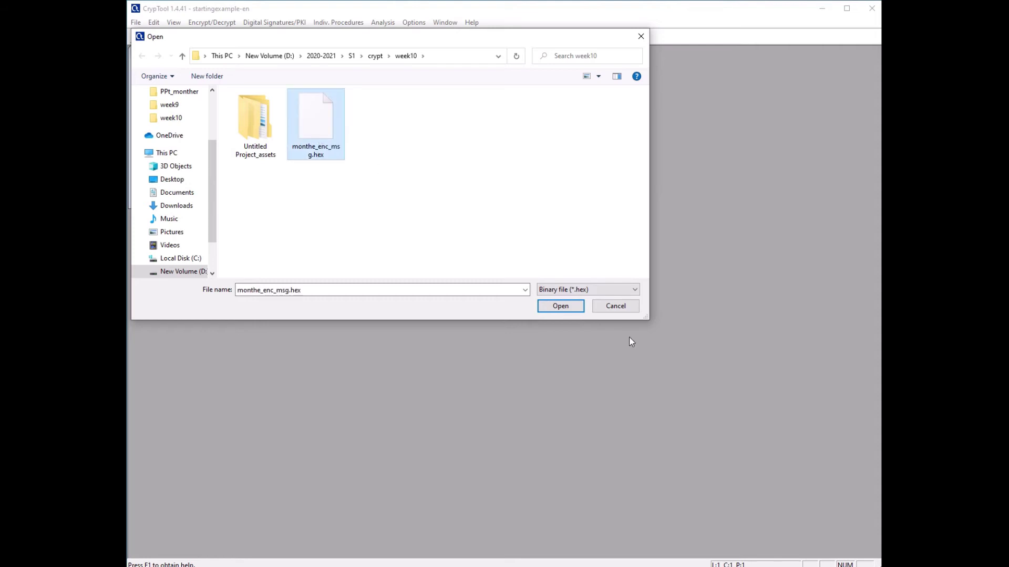
click(566, 308)
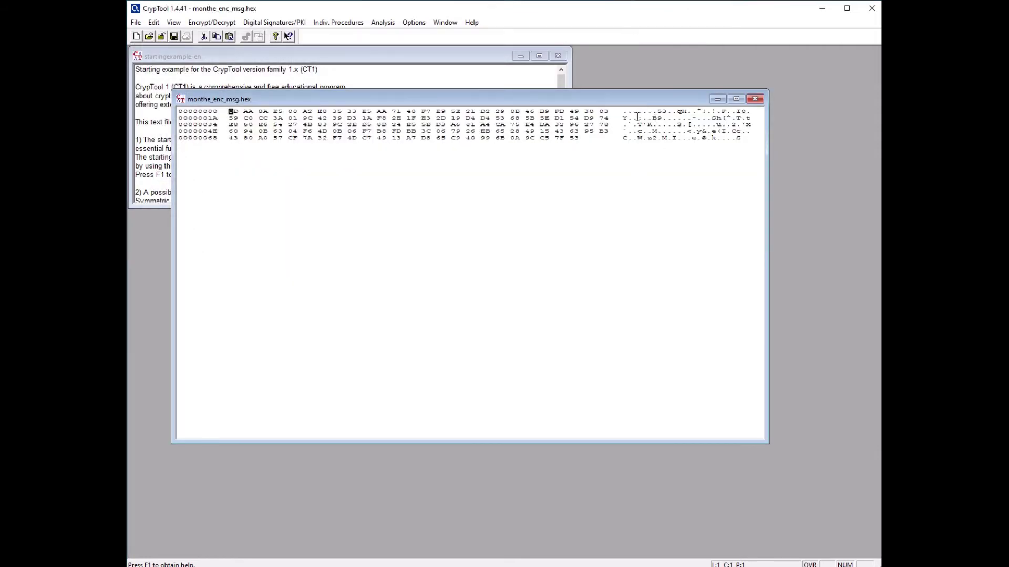
Select the ciphertext bytes and launch RSA Decryption from the Asymmetric menu
drag(625, 113, 751, 146)
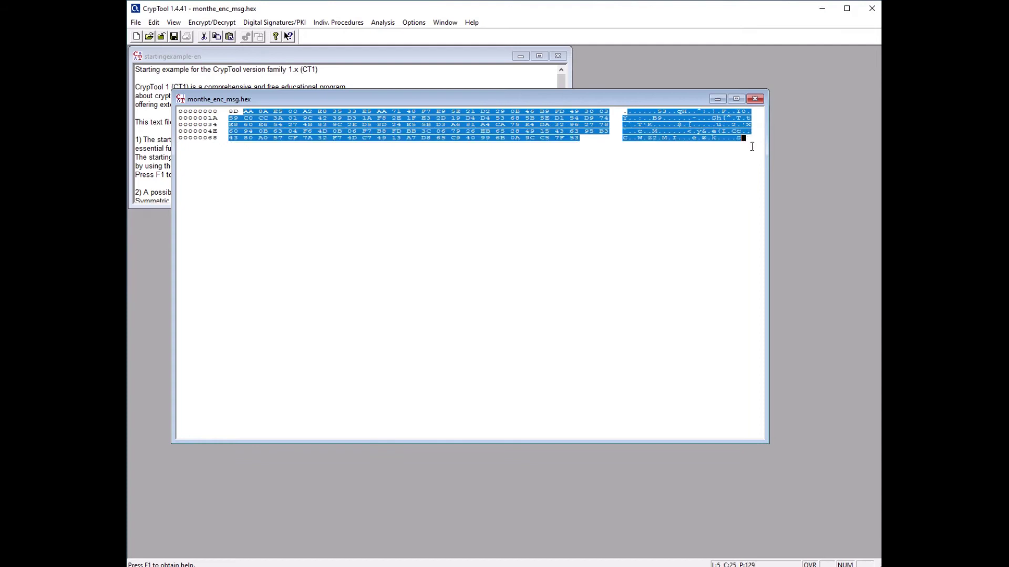
click(226, 24)
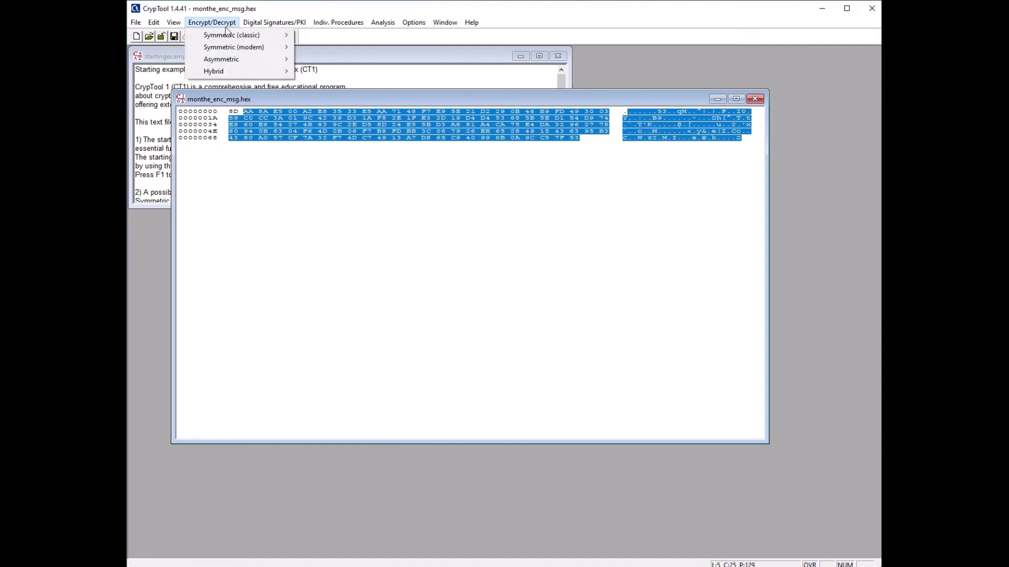
mouse_move(226, 59)
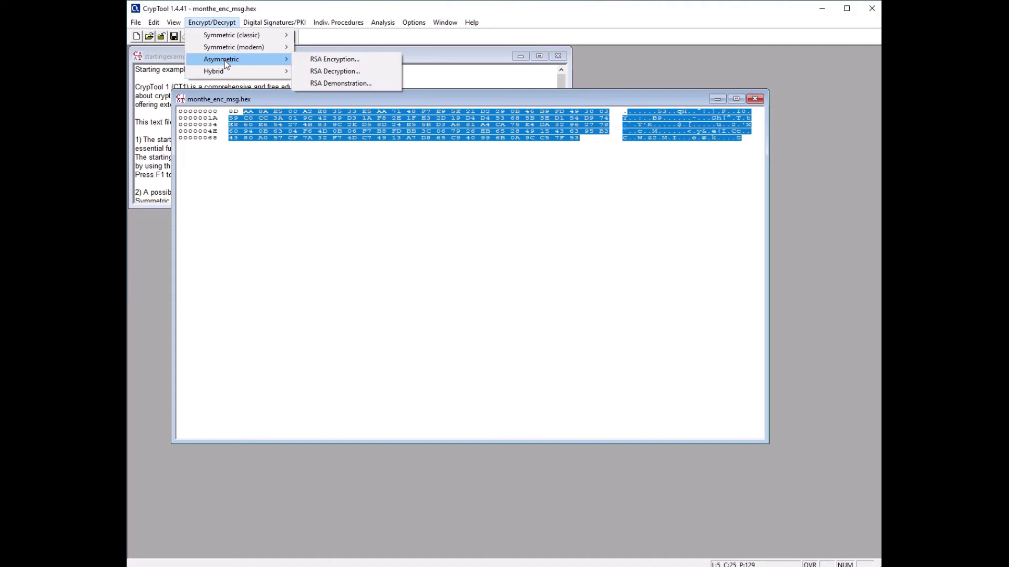
click(326, 72)
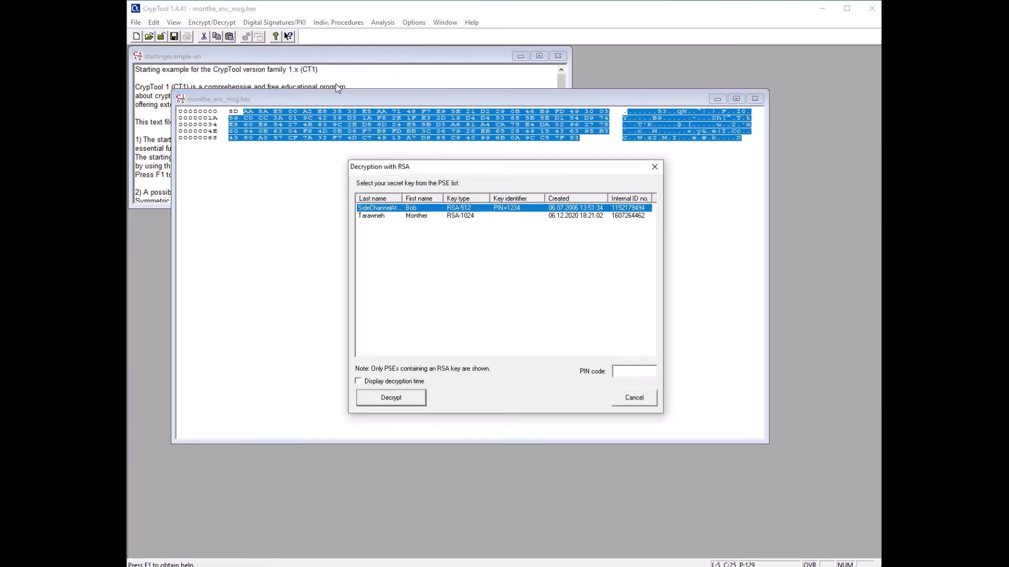
Decrypt with the RSA-1024 secret key and its PIN, recovering the letter starting 'dear sir'
click(374, 217)
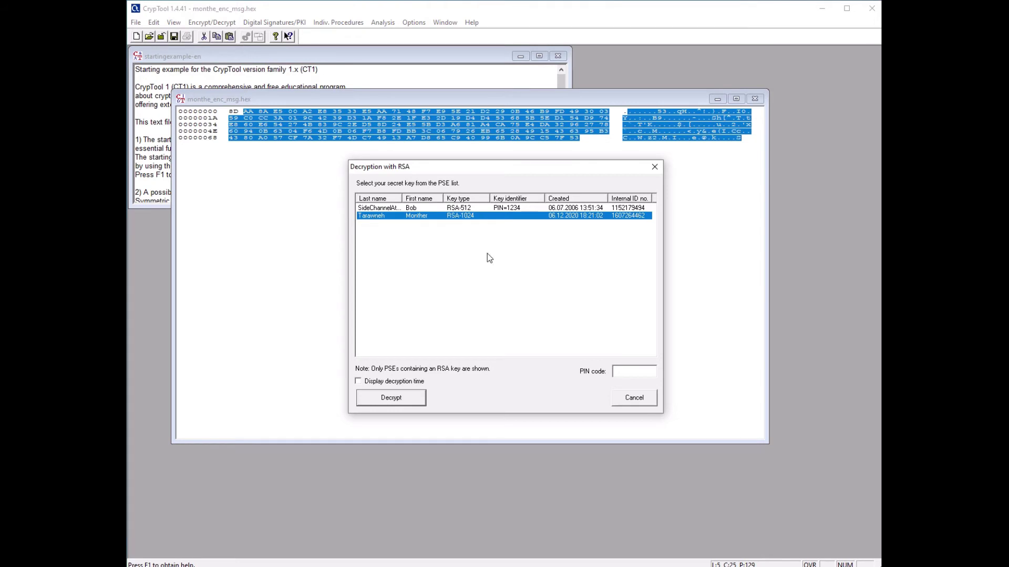
click(634, 372)
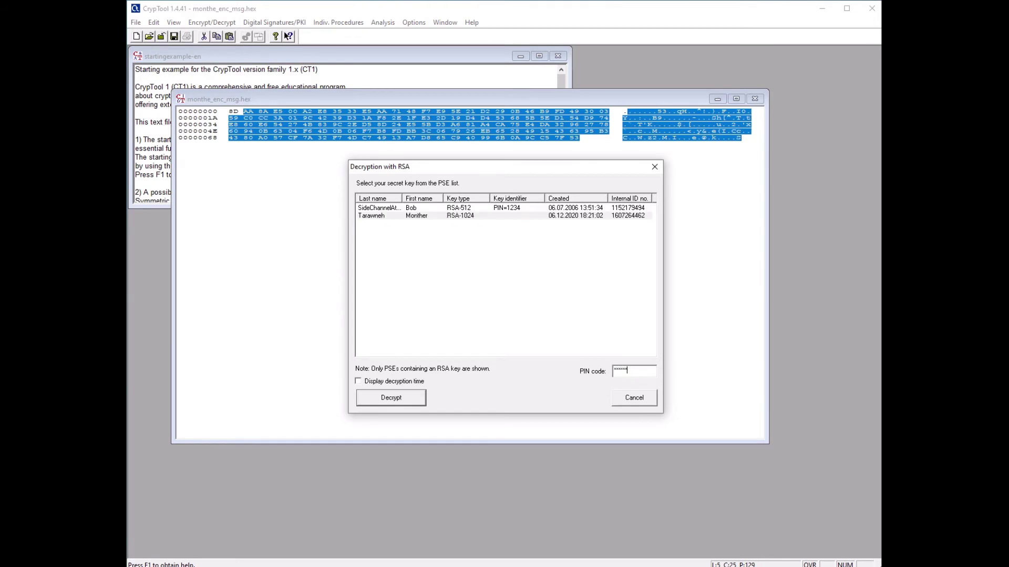
click(406, 401)
mouse_move(639, 126)
mouse_down()
mouse_move(723, 126)
mouse_move(657, 126)
mouse_up()
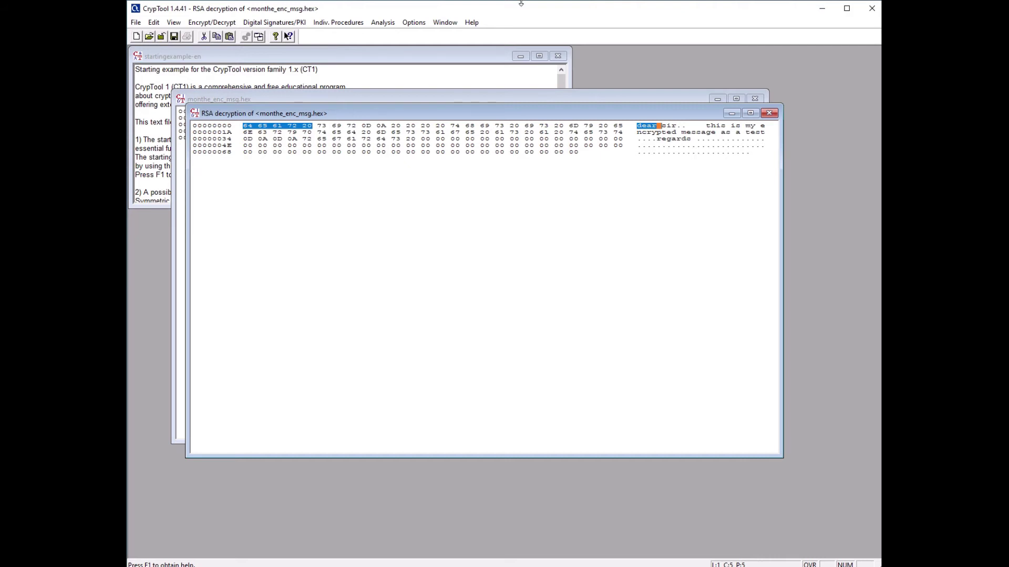
Close the RSA decryption of <monthe_enc_msg.hex> plaintext window
mouse_move(520, 3)
click(576, 26)
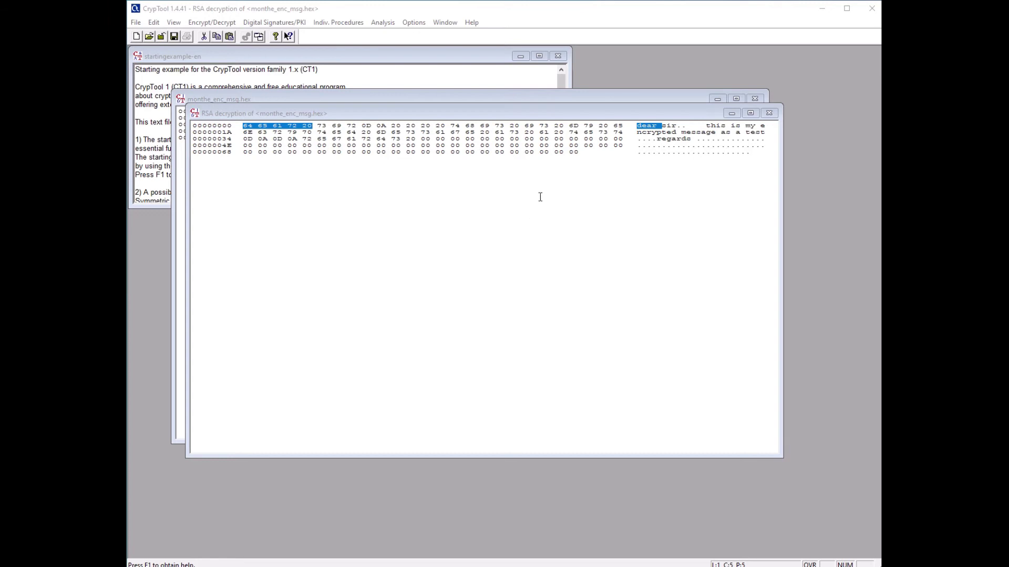
click(769, 112)
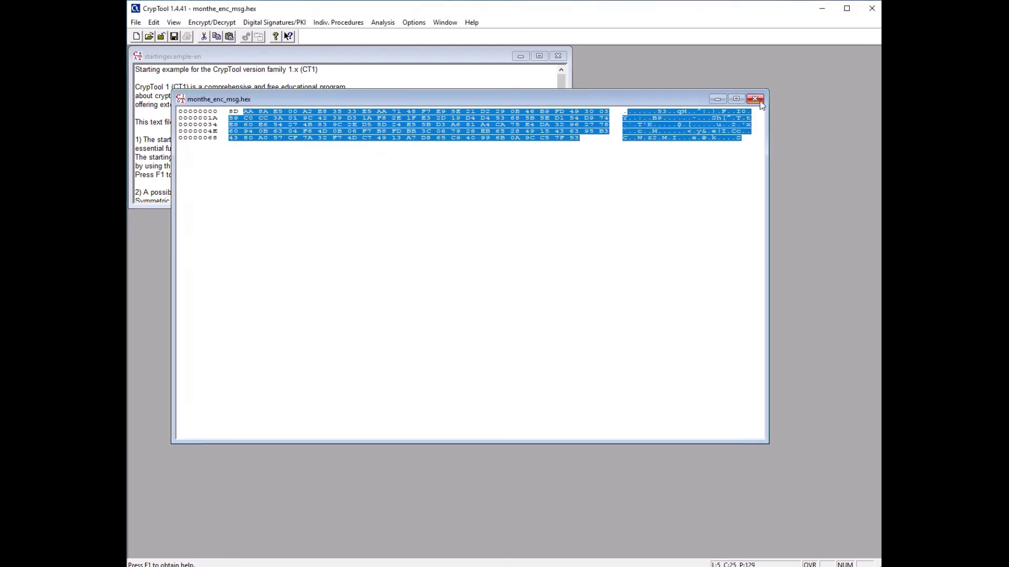
Close monthe_enc_msg.hex, minimize startingexample-en, and open PKI Generate/Import Keys
click(755, 99)
click(520, 56)
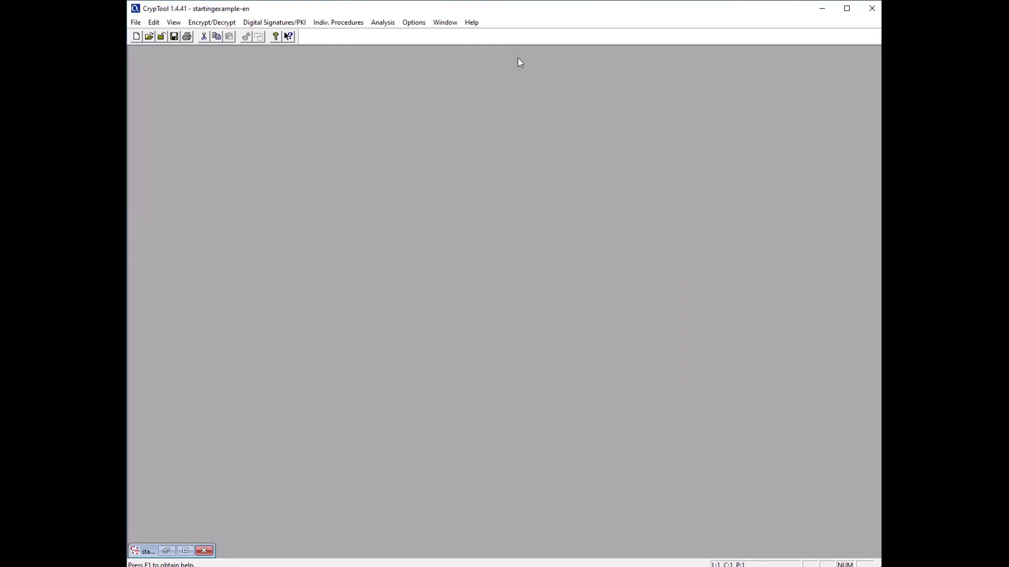
click(289, 24)
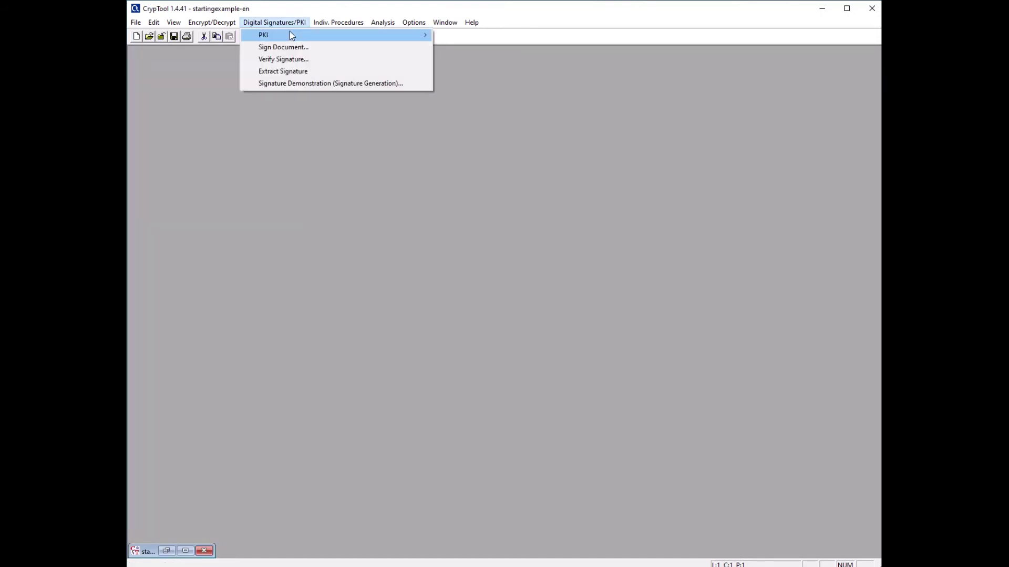
mouse_move(292, 35)
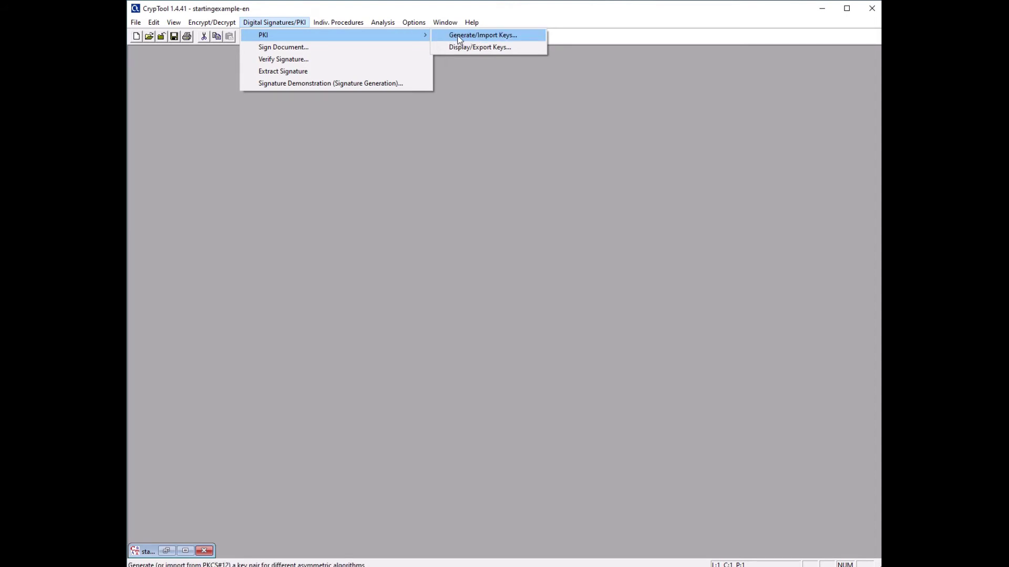
click(498, 38)
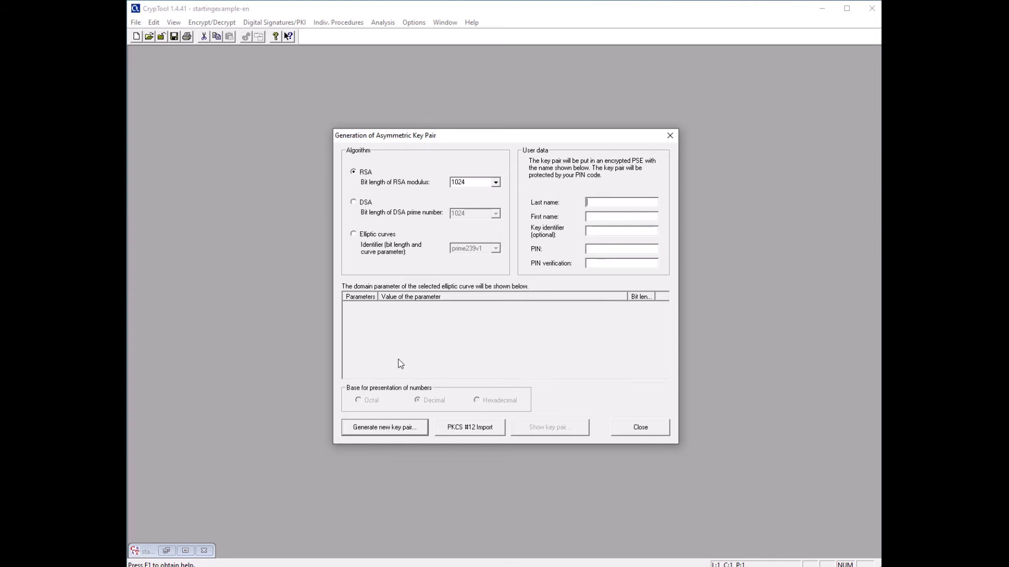
Start a PKCS #12 import of the first RSA-1024 key file in F:\week10
click(470, 435)
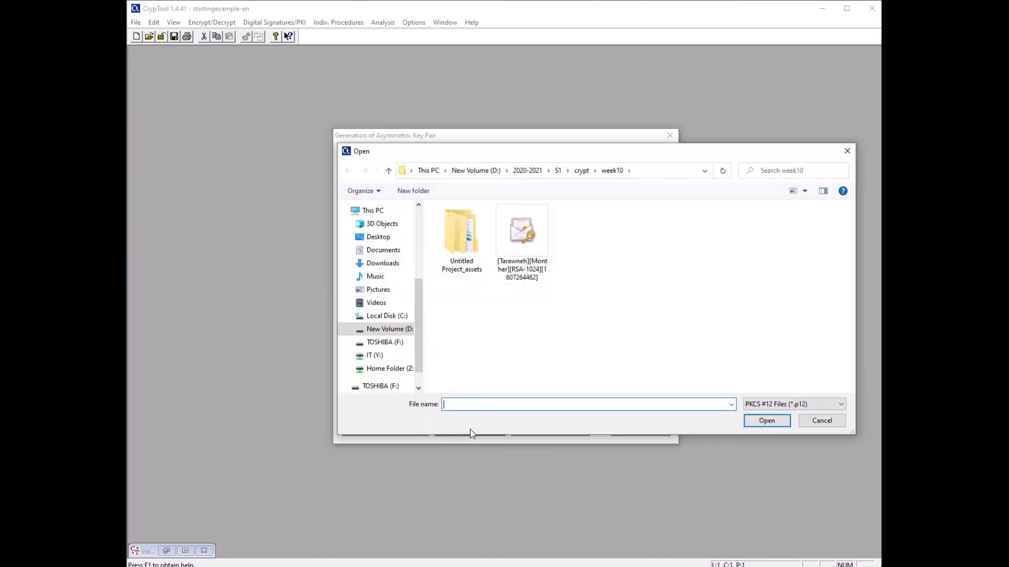
click(395, 343)
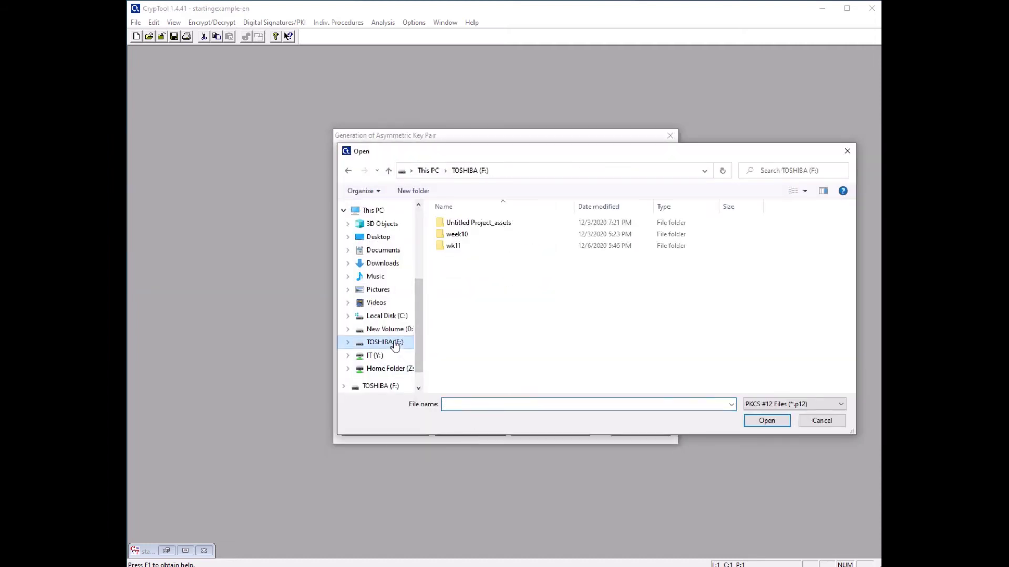
double_click(467, 235)
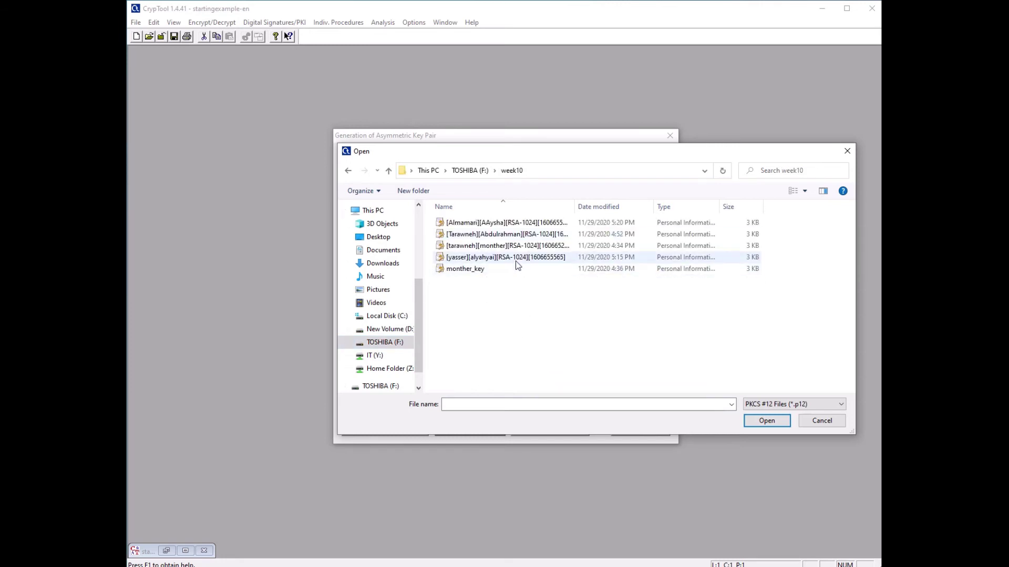
click(483, 225)
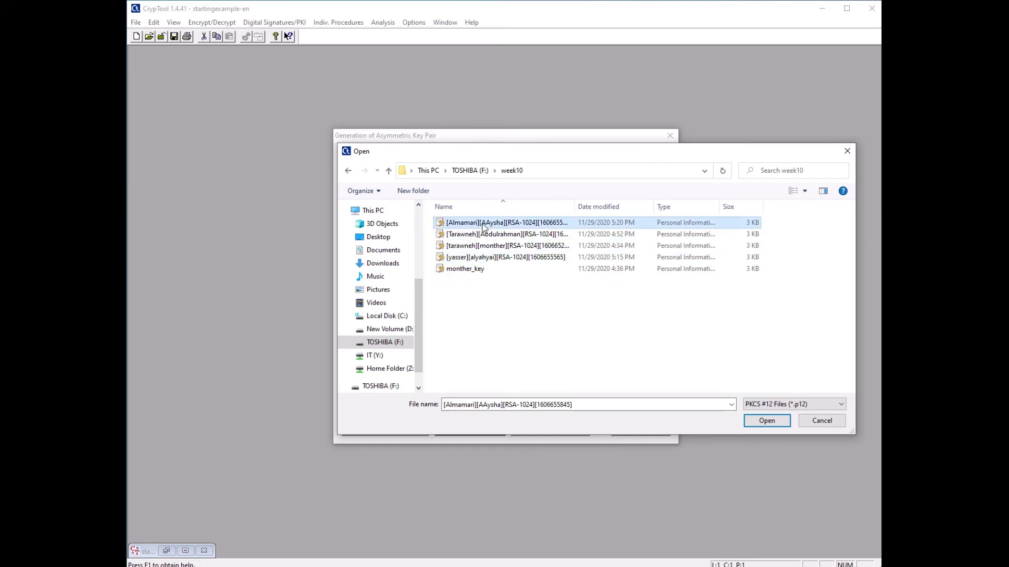
click(761, 421)
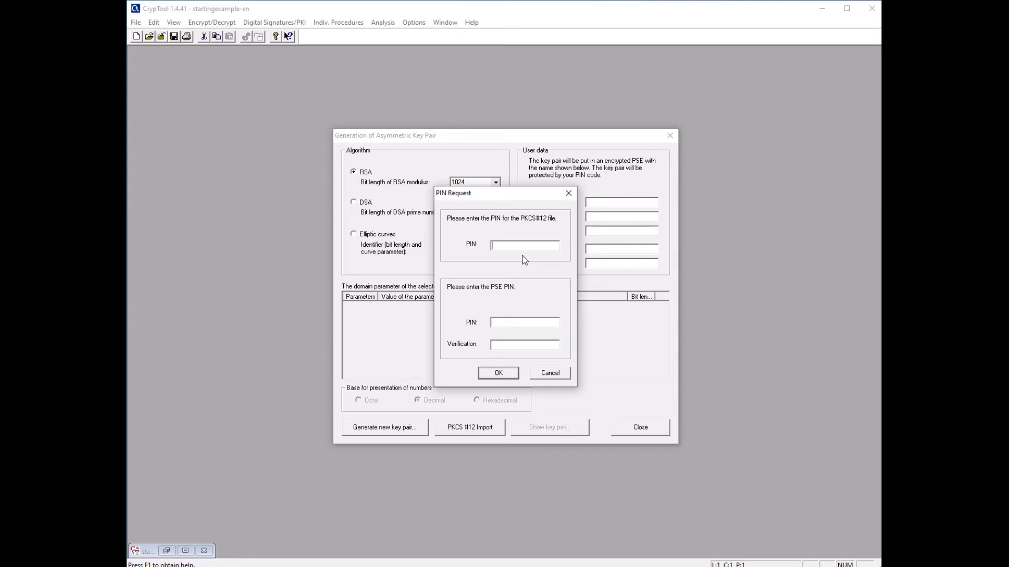
Submit the key file's PIN and dismiss the 'Could not decode PKCS#12 file' error
click(502, 375)
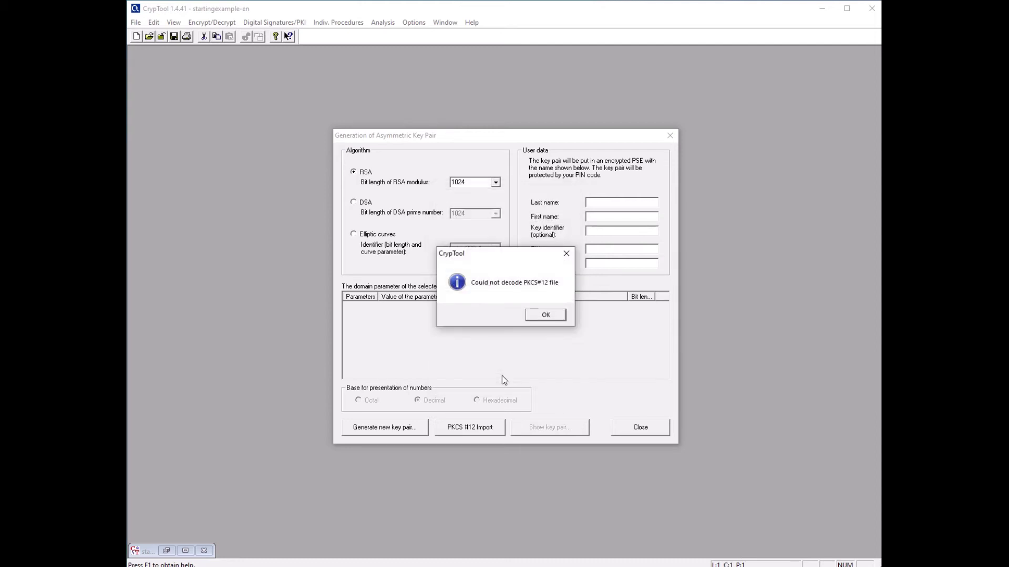
click(545, 316)
Retry the PKCS #12 import with the same key file and confirm its PSE PINs
click(477, 428)
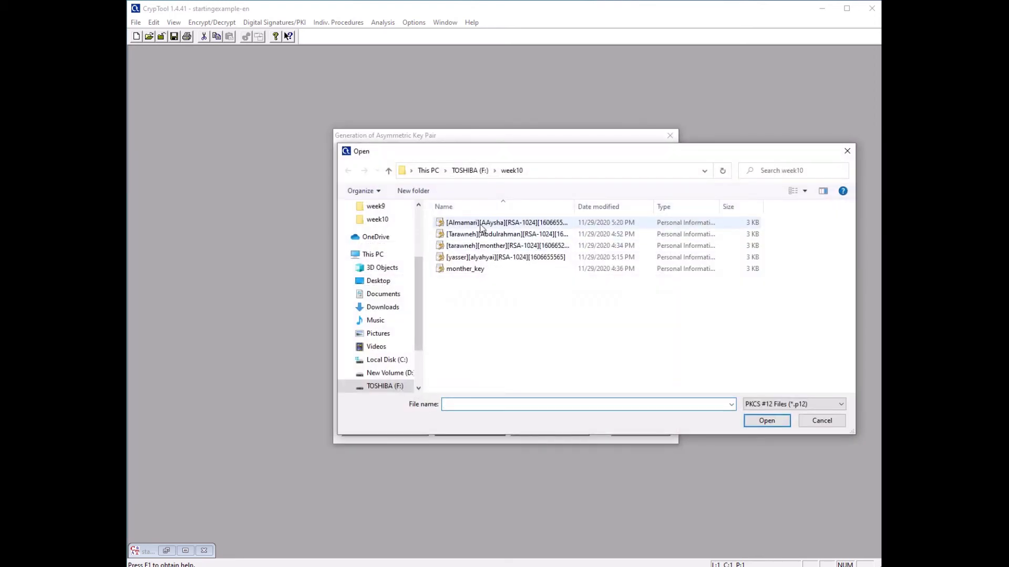
click(481, 228)
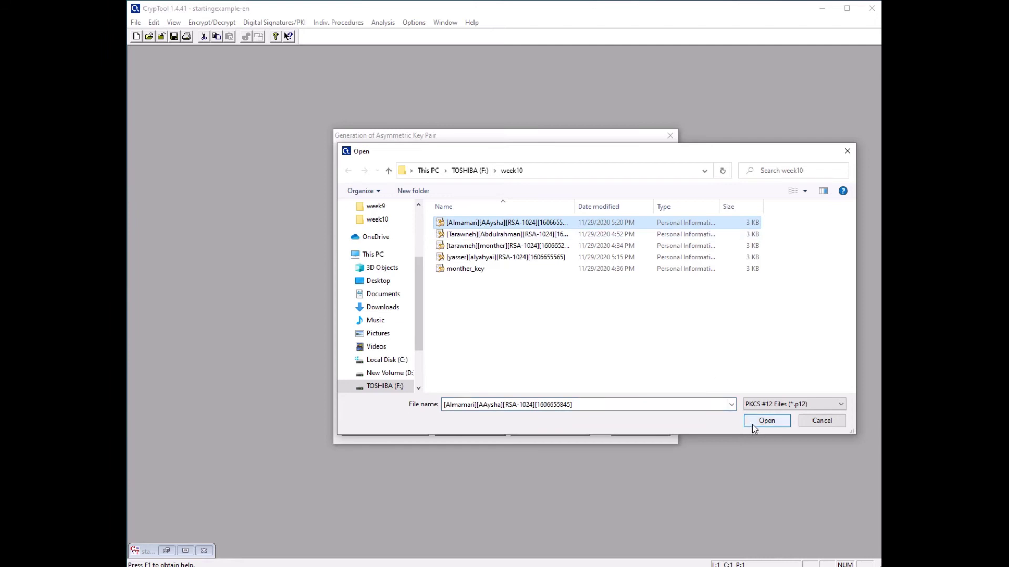
click(766, 421)
click(516, 322)
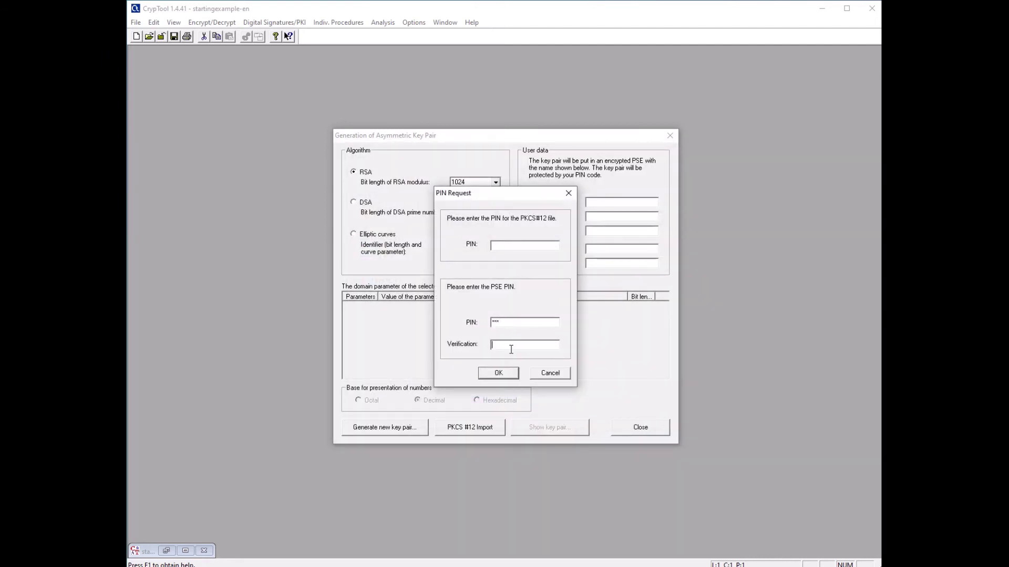
click(500, 373)
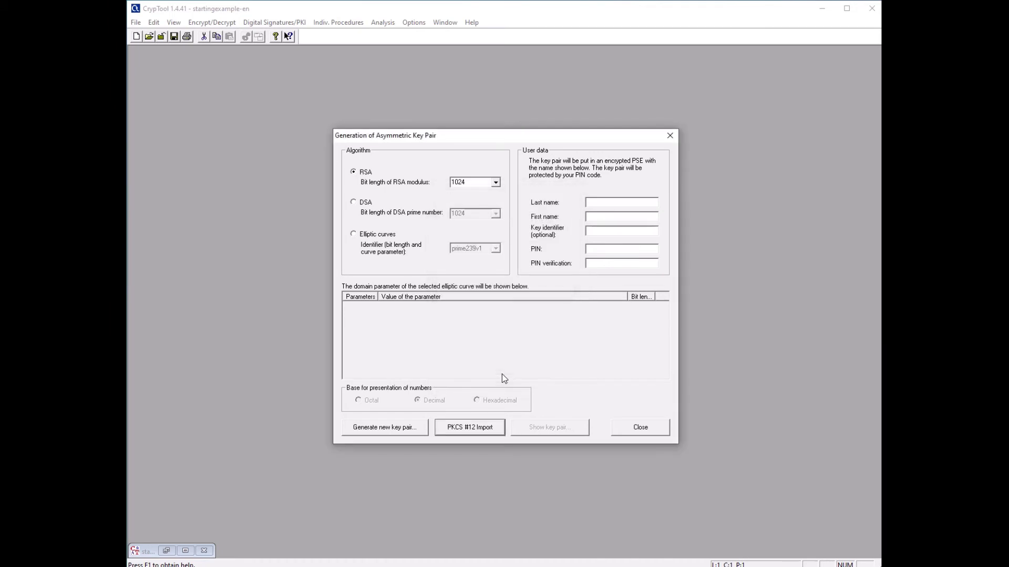
click(637, 431)
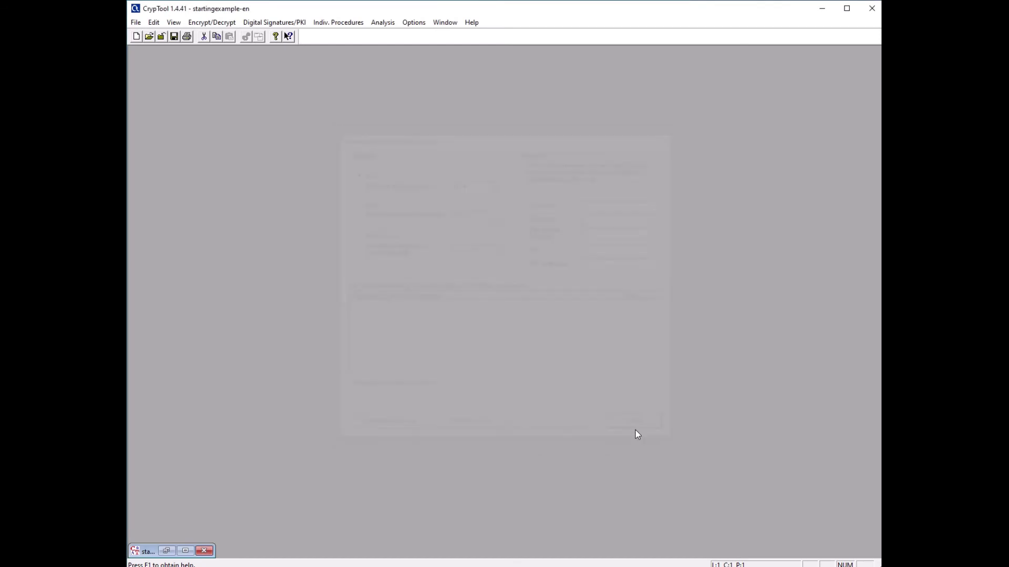
click(292, 23)
mouse_move(295, 36)
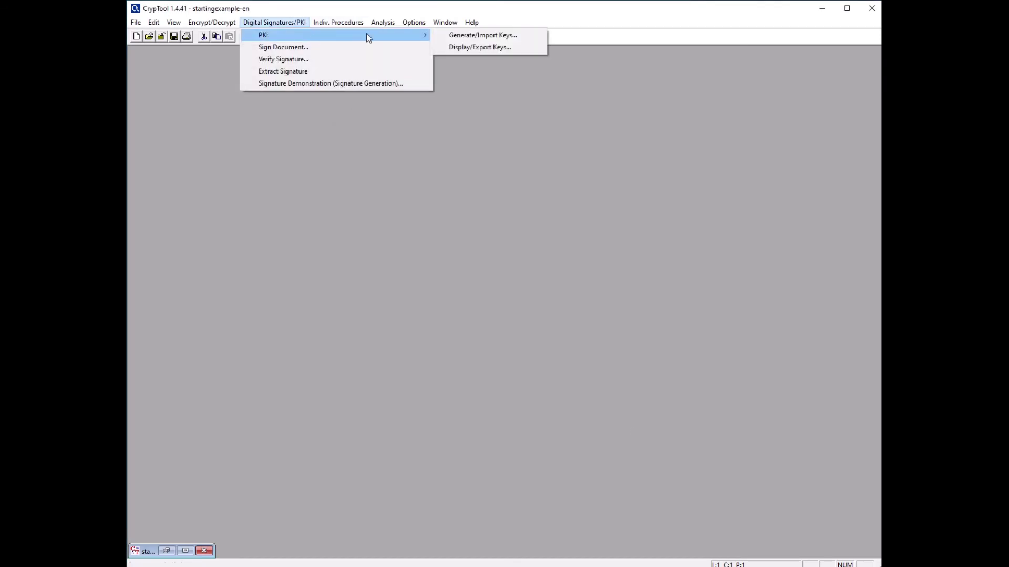
click(465, 48)
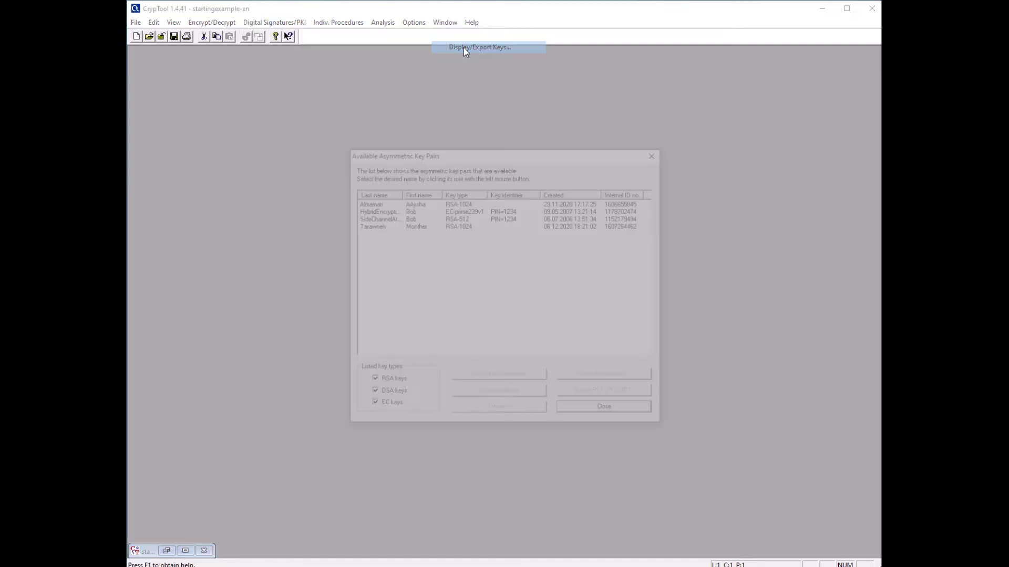
click(380, 204)
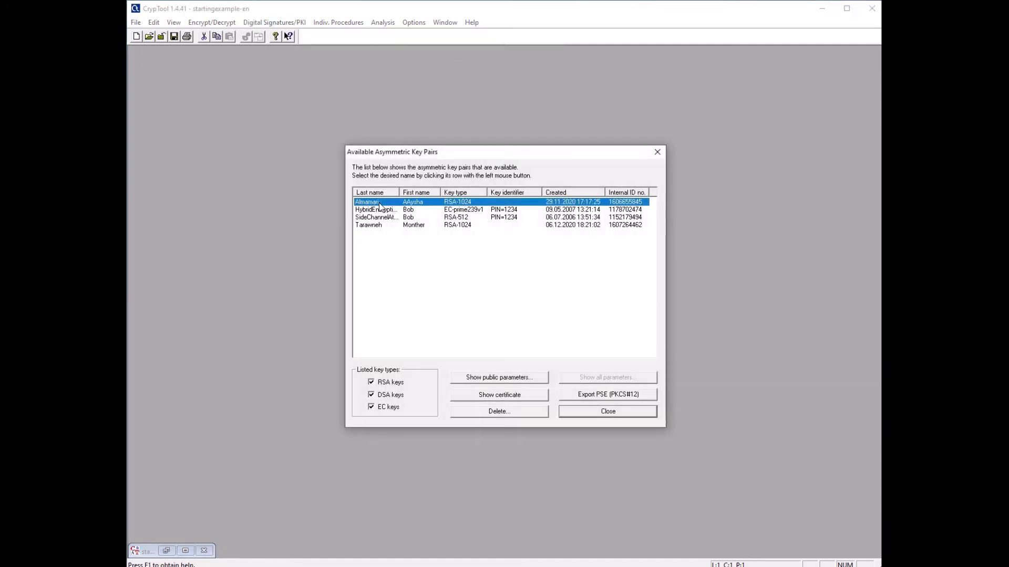
click(479, 397)
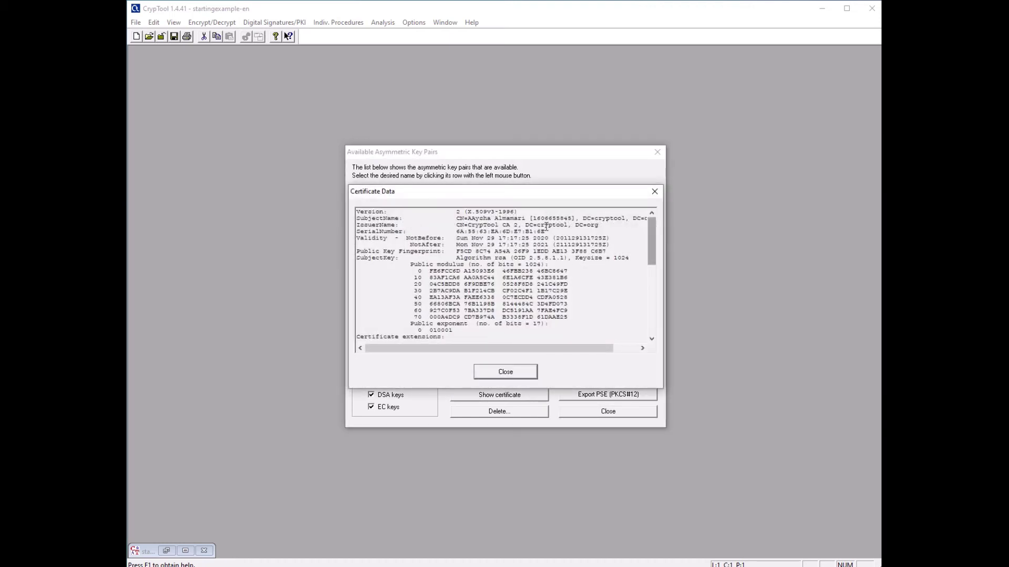
drag(466, 219, 525, 218)
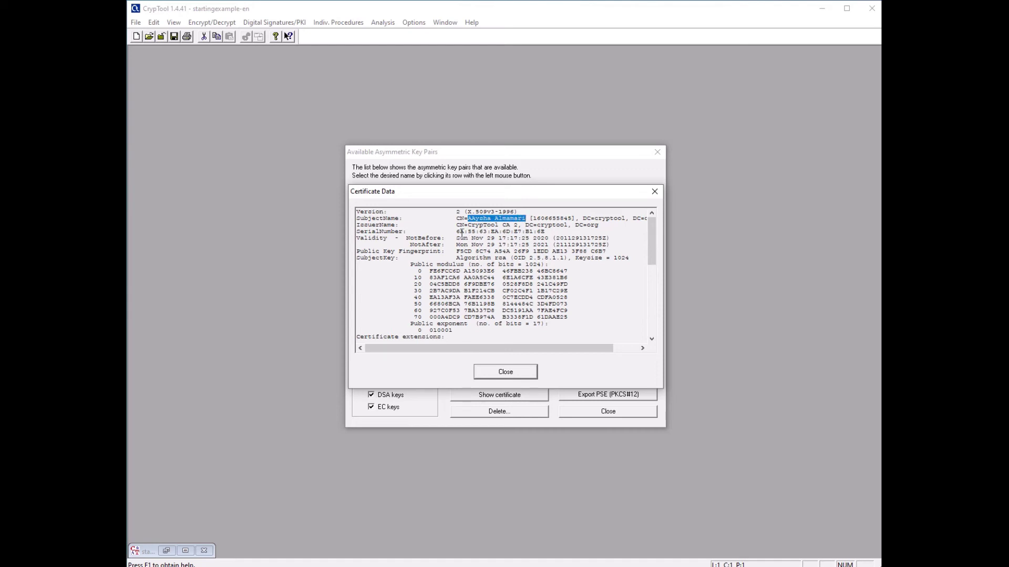
click(523, 371)
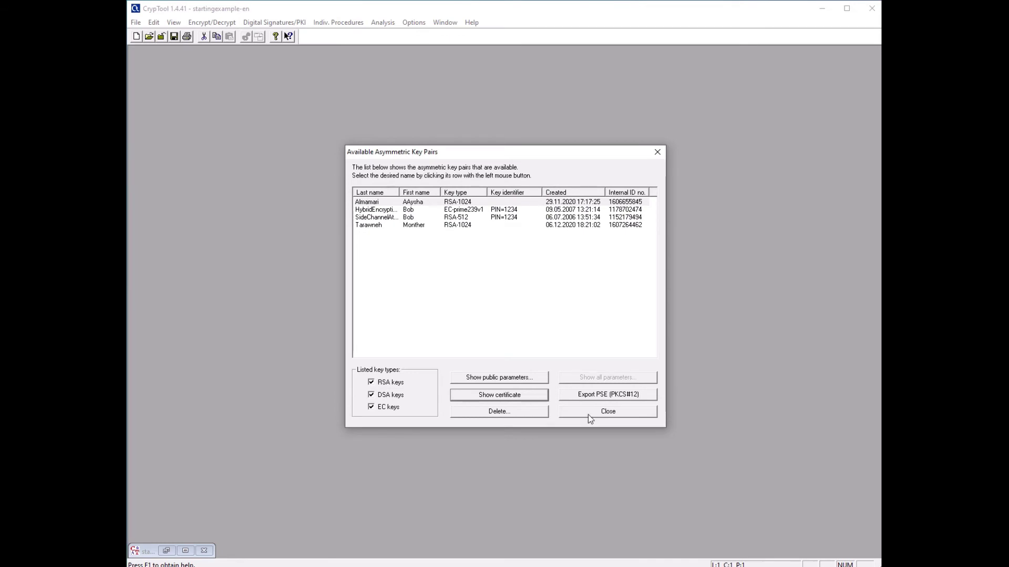
click(588, 414)
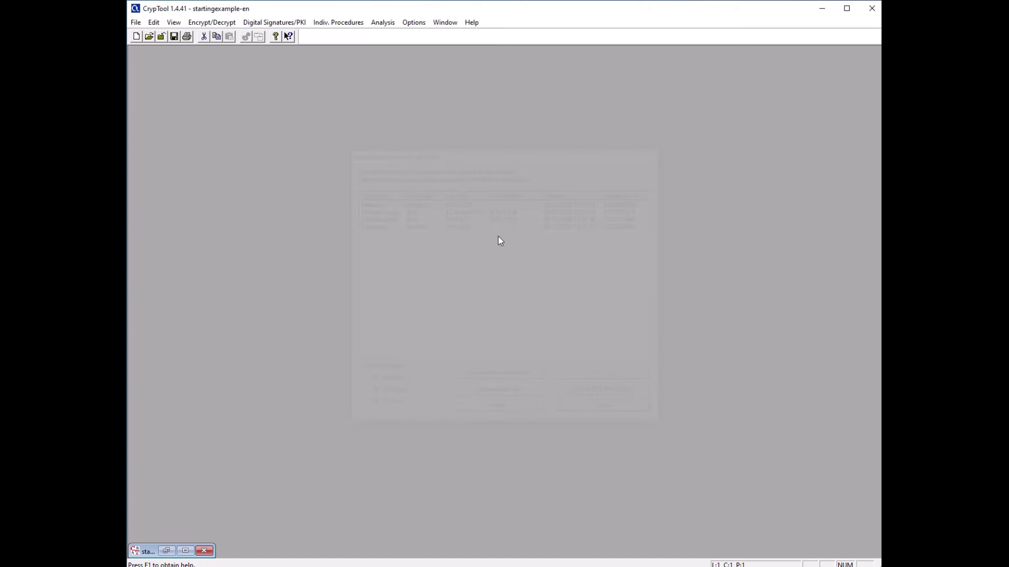
Start a PKCS #12 import from Digital Signatures/PKI > PKI > Generate/Import Keys
click(293, 24)
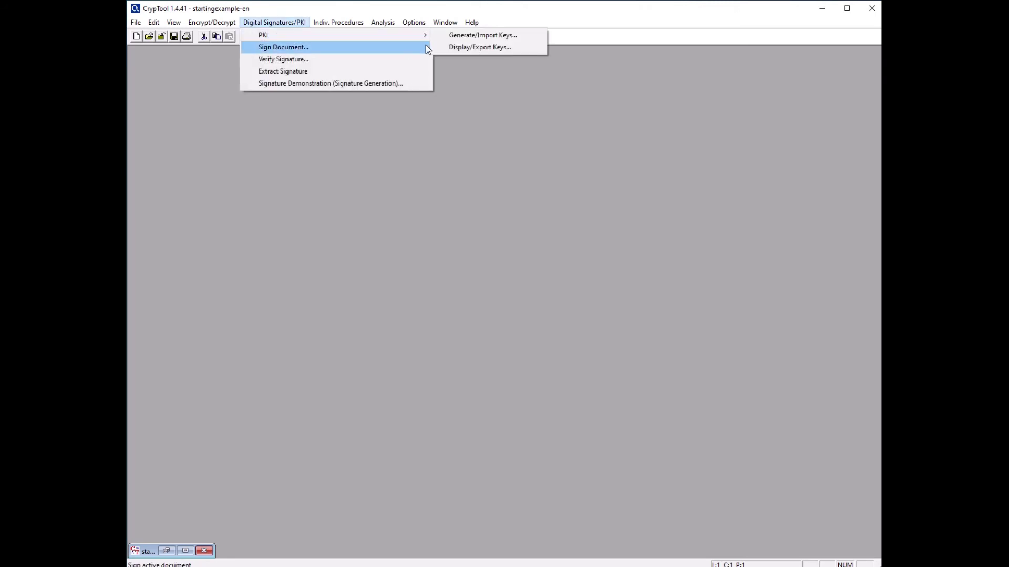
click(465, 35)
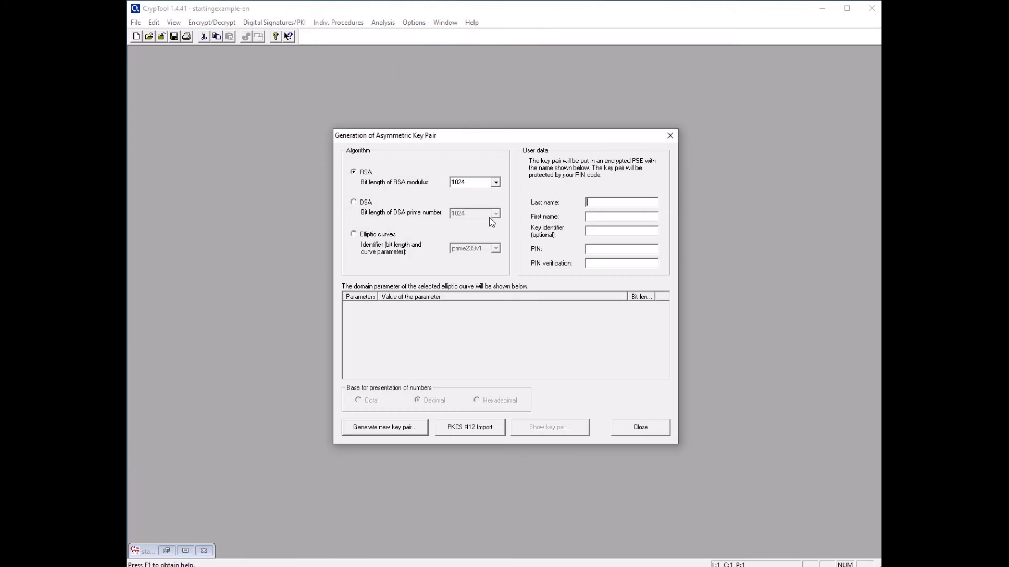
click(471, 428)
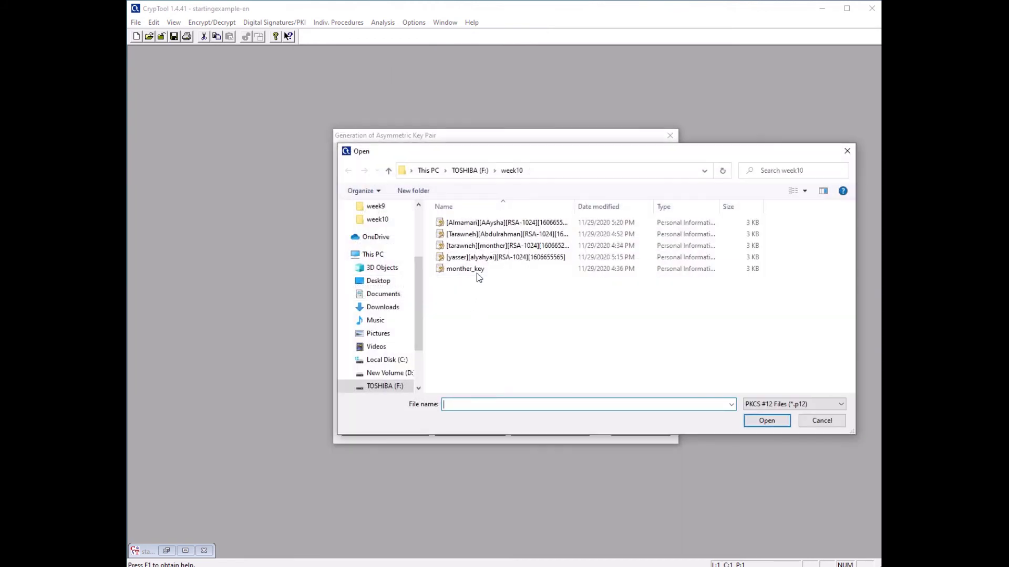
Import the week10 .p12 key file with its PSE PIN and verification, then close the dialog
click(487, 259)
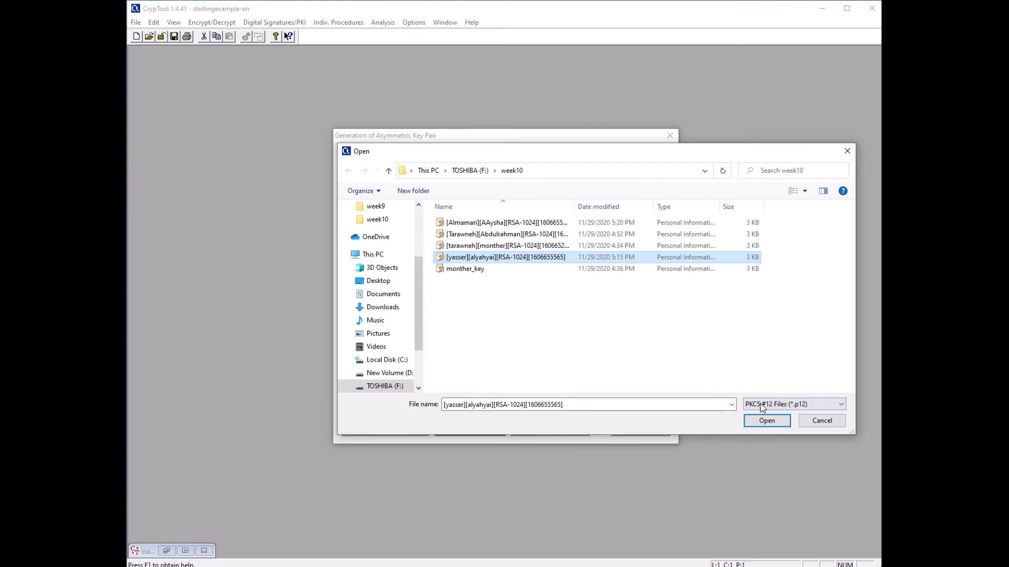
click(767, 421)
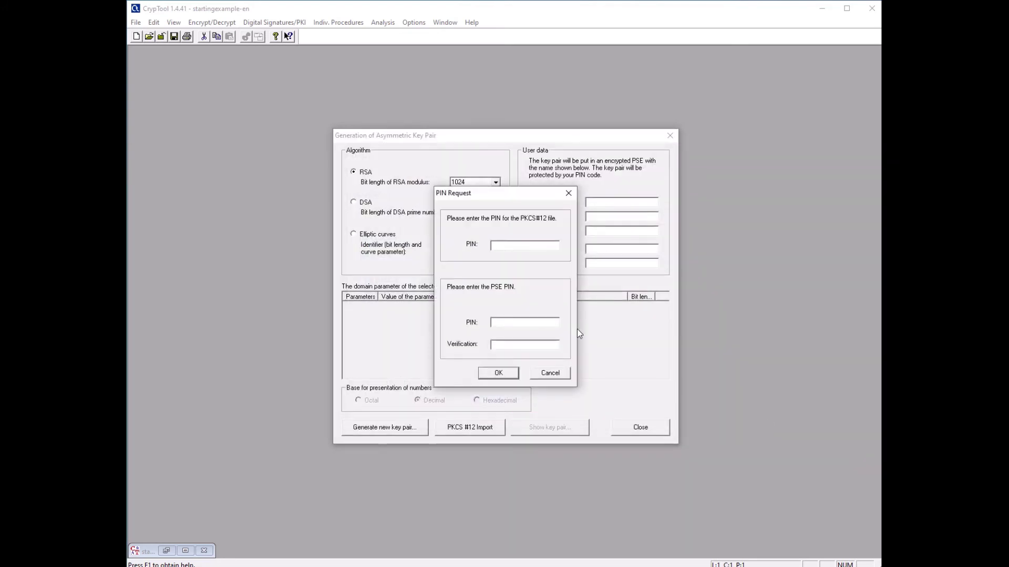
click(534, 323)
click(521, 345)
text(***)
click(498, 373)
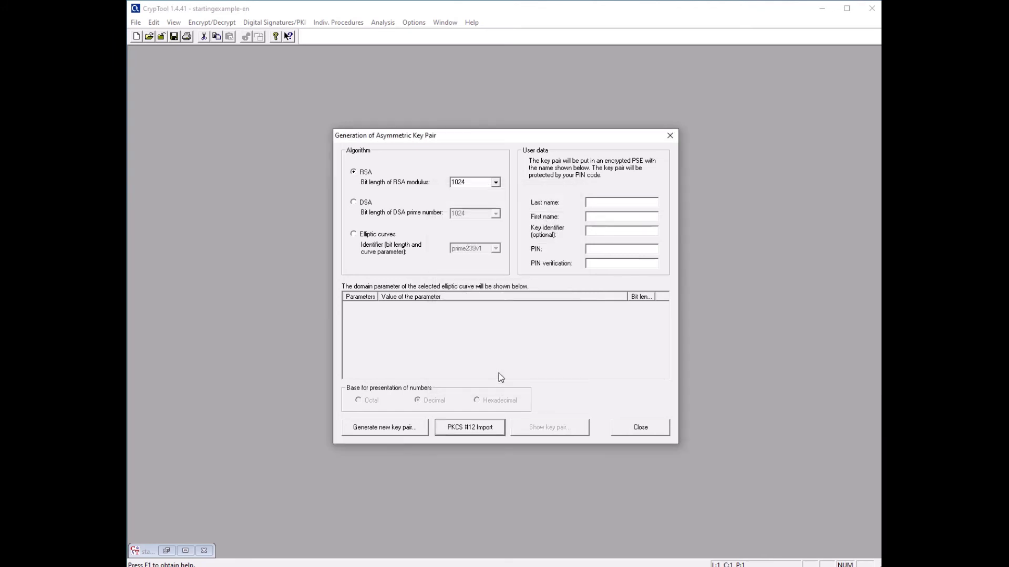
click(636, 429)
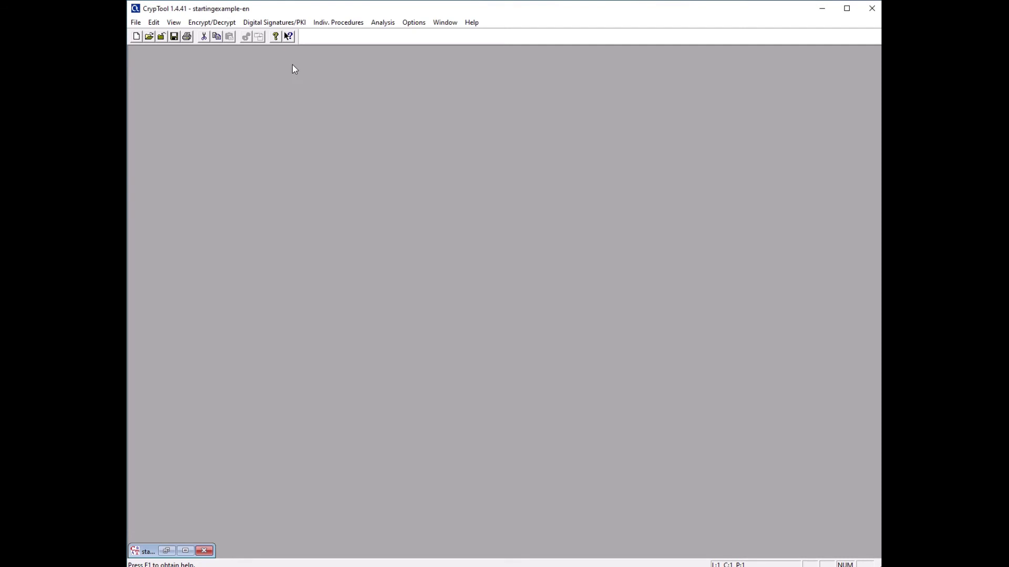
click(274, 22)
mouse_move(316, 35)
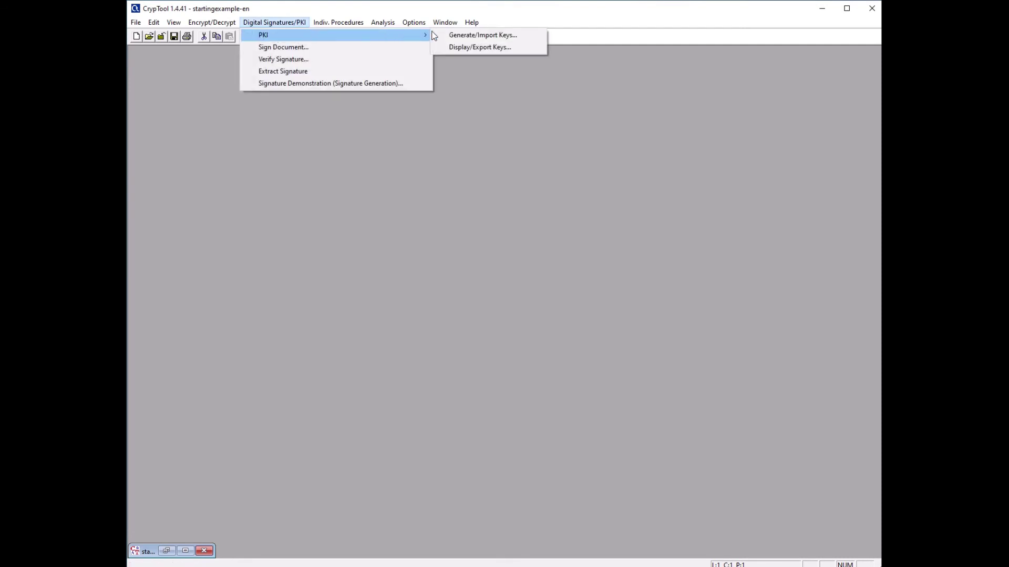
click(472, 48)
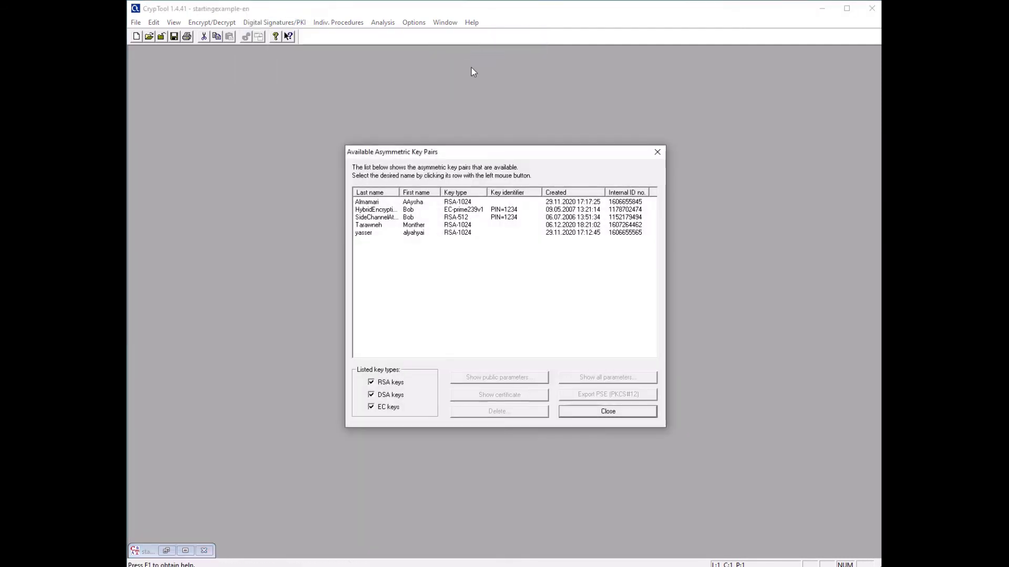
click(370, 236)
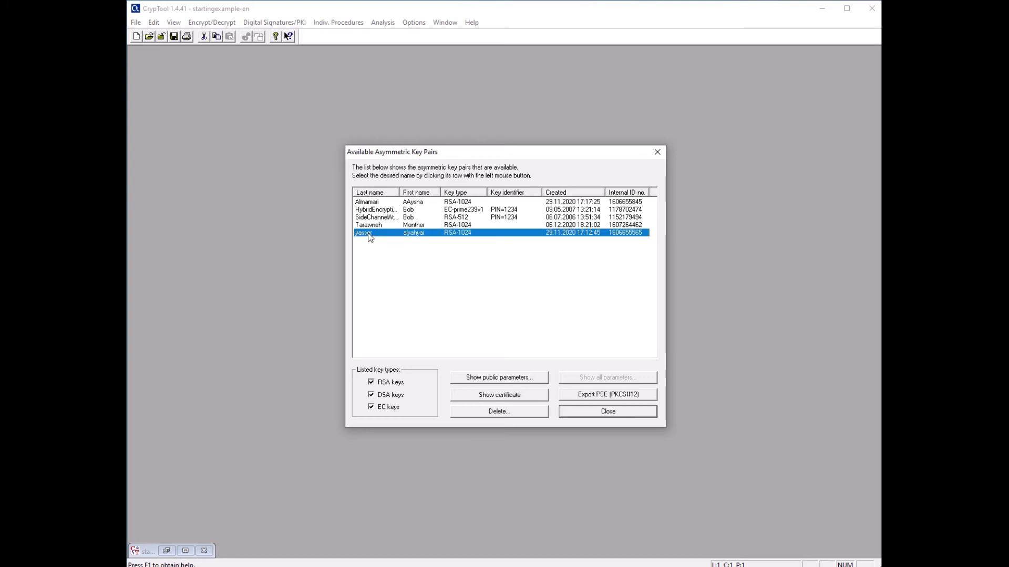
click(607, 411)
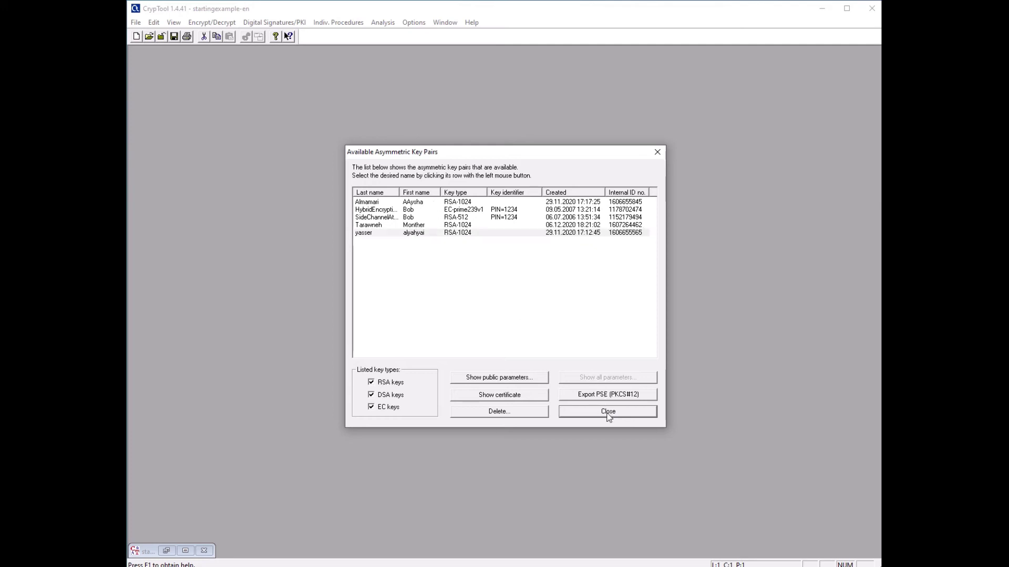
Open Cry-RSA-Unnamed3.hex from week10 using the Binary file (*.hex) type filter
click(148, 36)
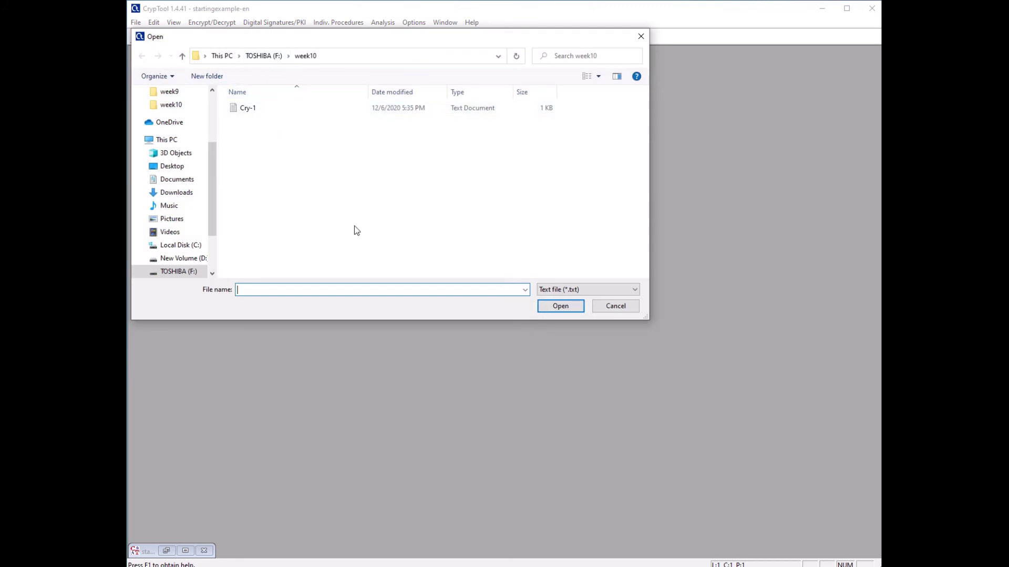
click(591, 290)
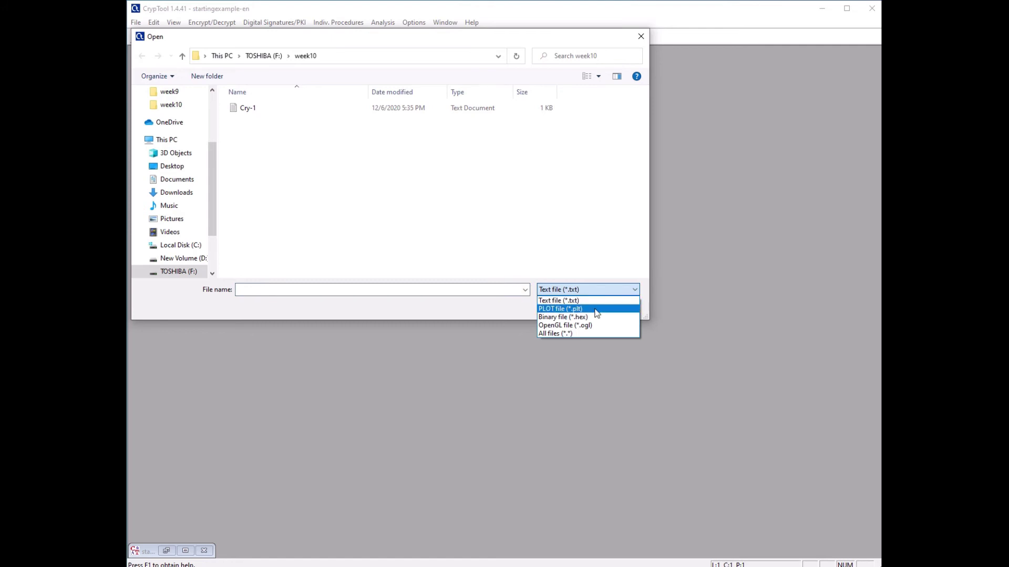
click(593, 317)
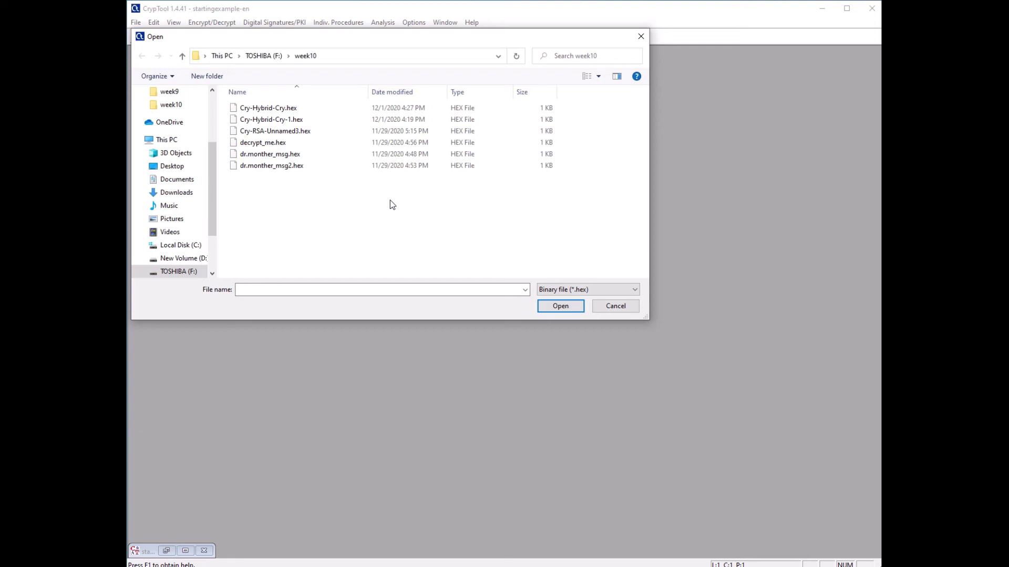
click(294, 135)
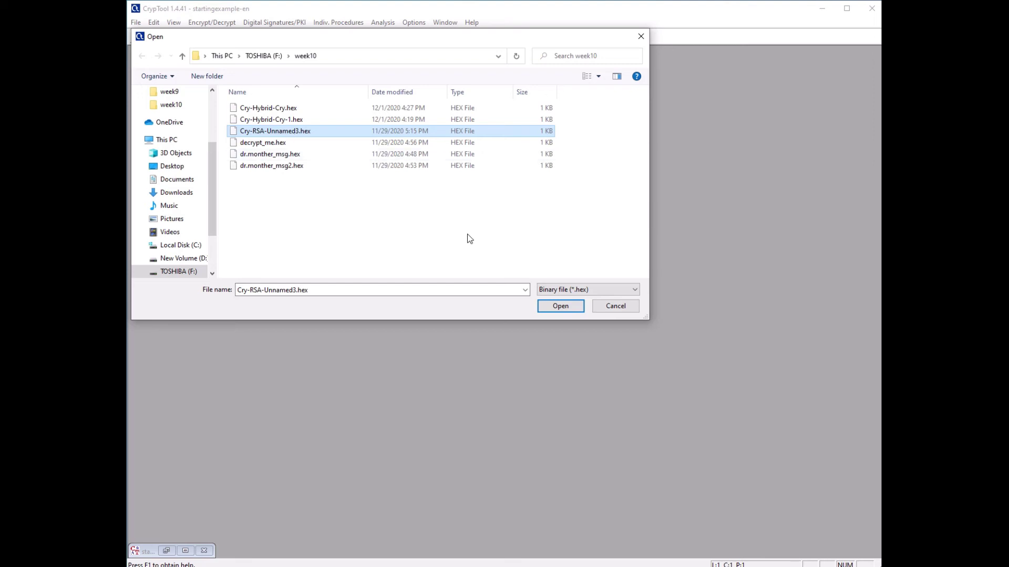
click(560, 307)
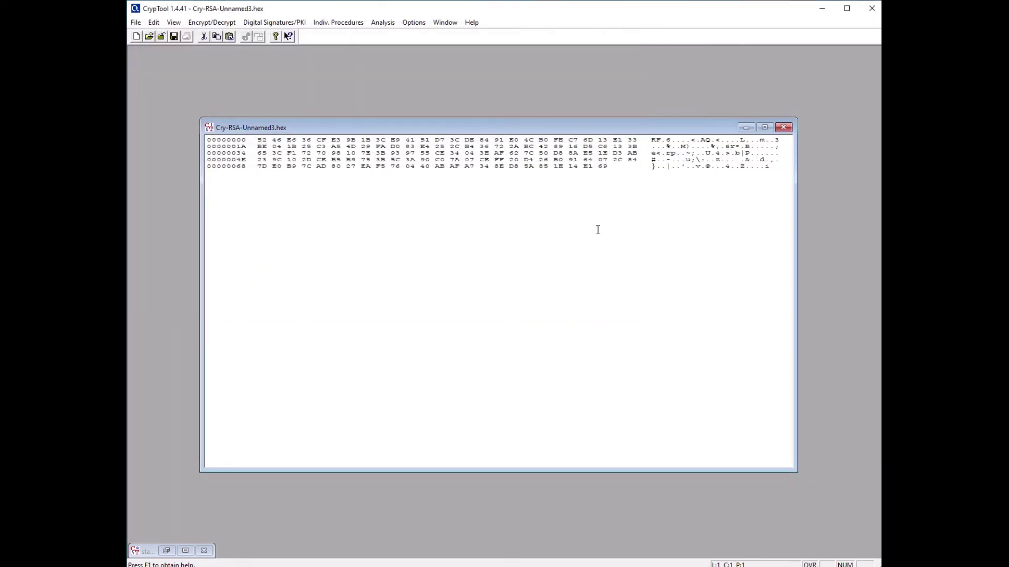
click(278, 23)
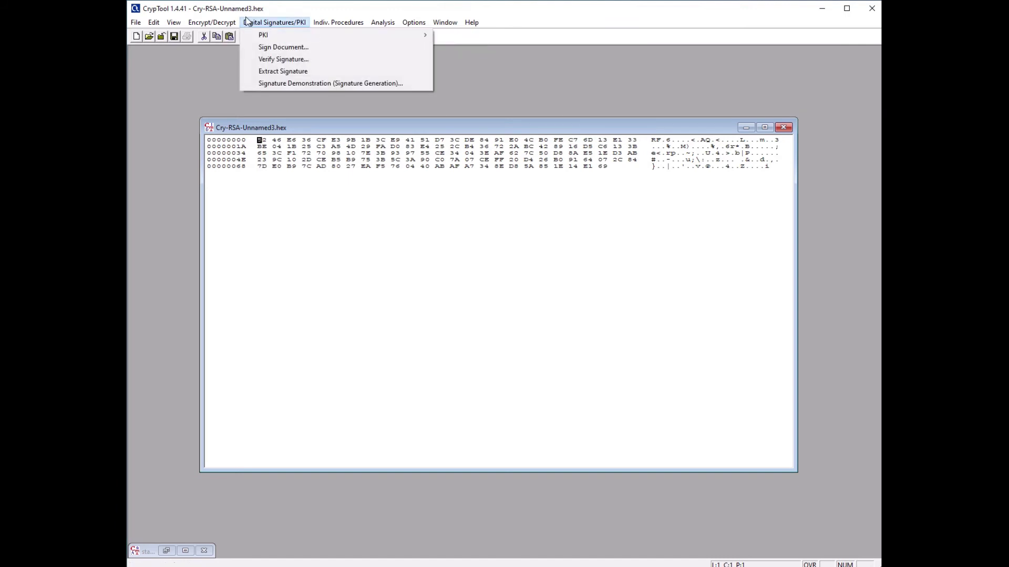
RSA-decrypt Cry-RSA-Unnamed3.hex with the stored private key and its PIN, revealing 'How are you DR'
mouse_move(229, 25)
mouse_move(228, 59)
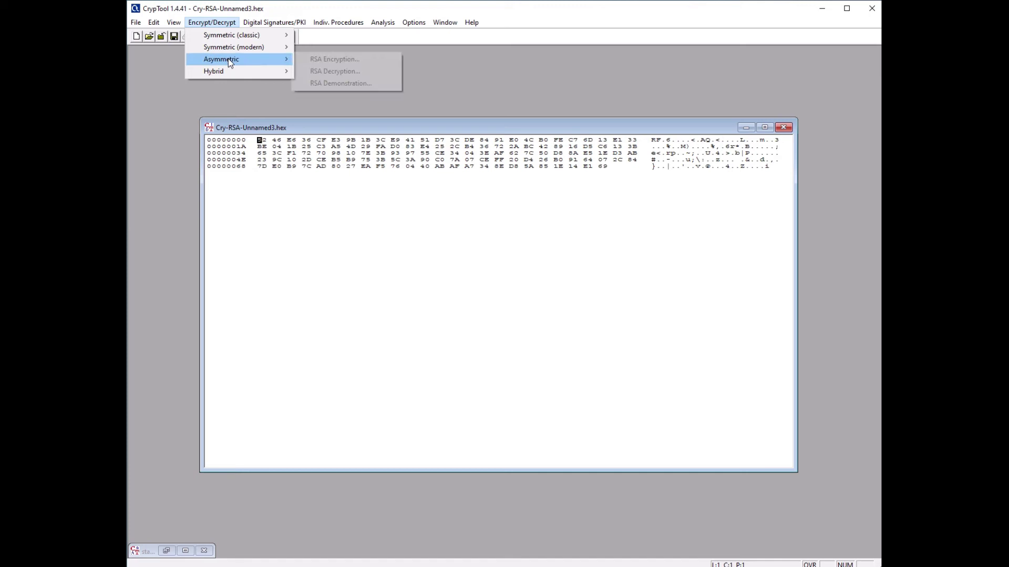
click(316, 71)
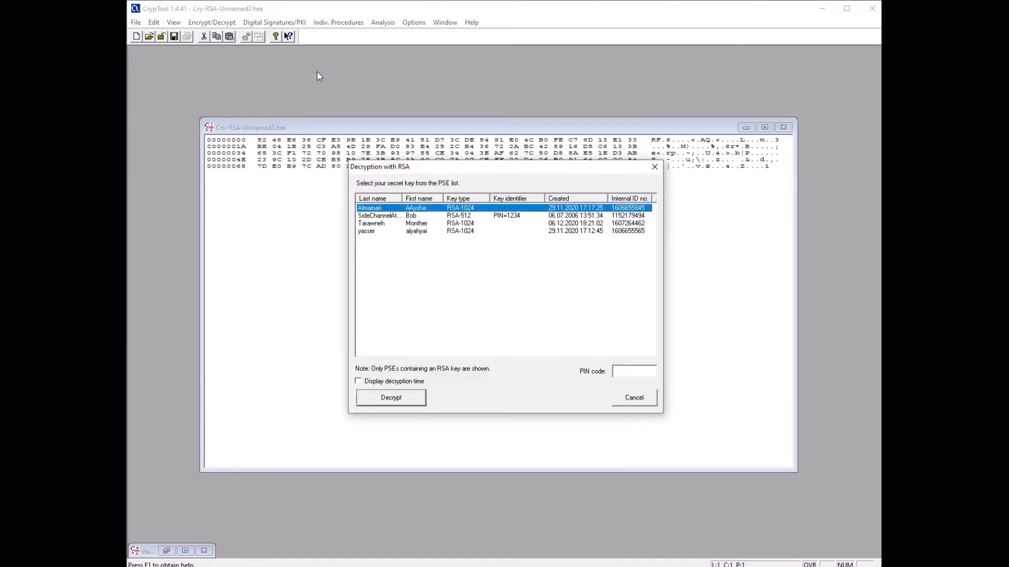
click(410, 232)
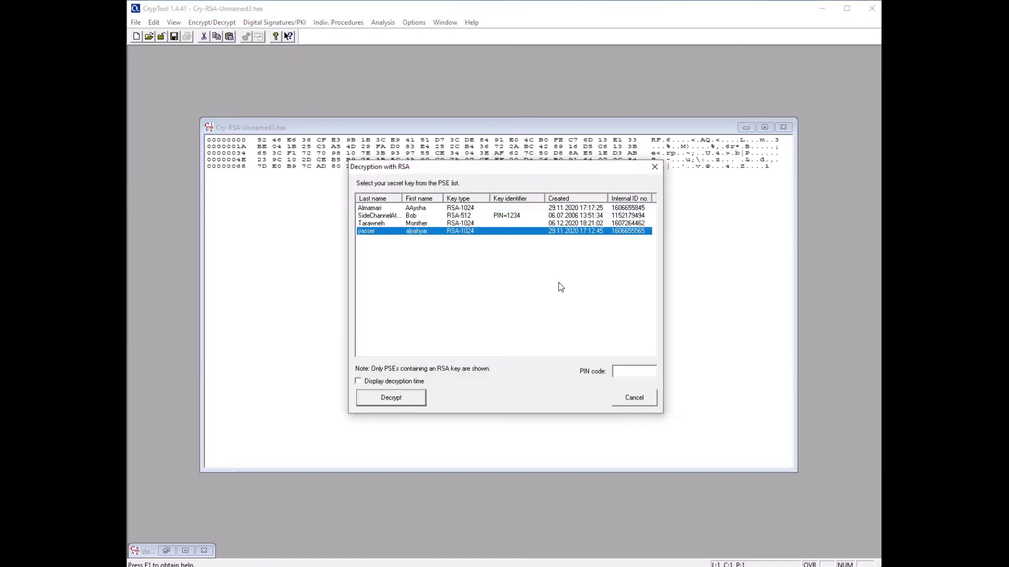
click(650, 371)
text(1)
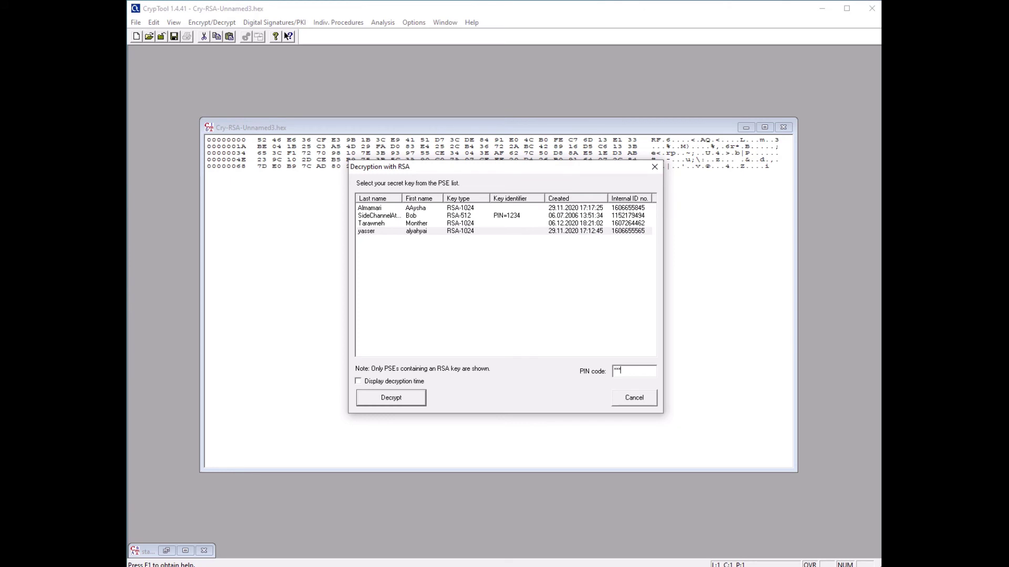
click(411, 400)
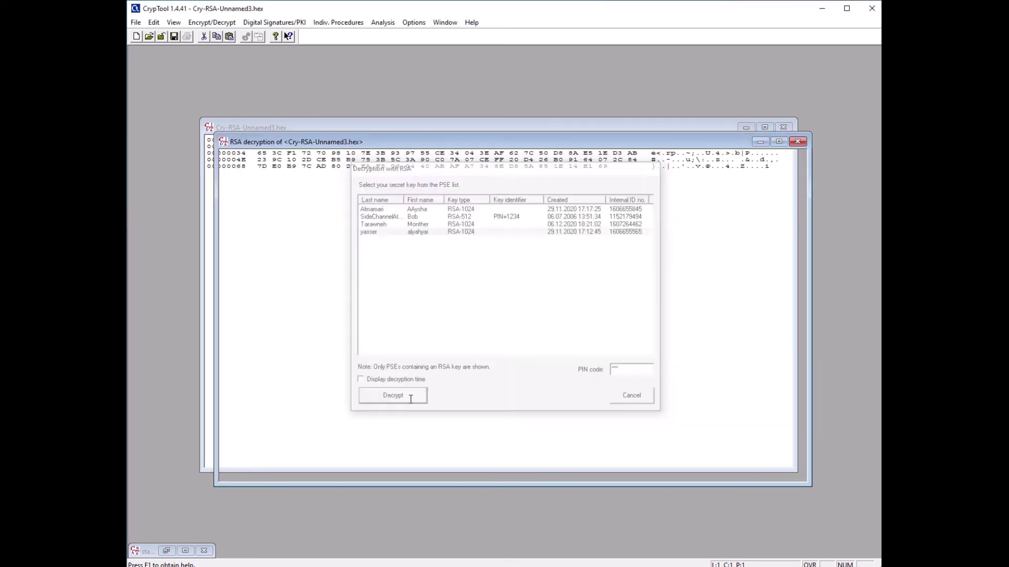
drag(744, 154, 667, 156)
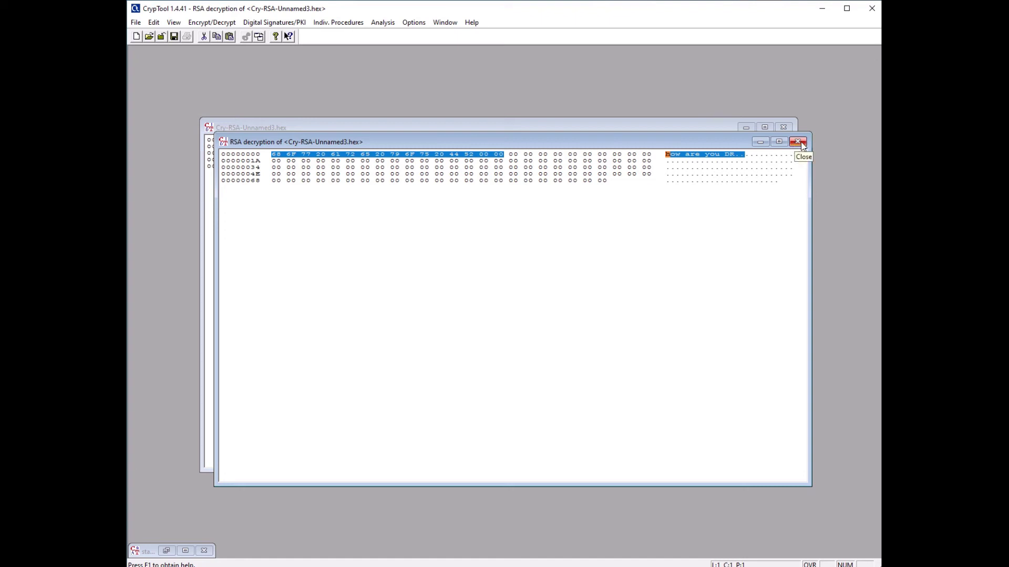
click(798, 141)
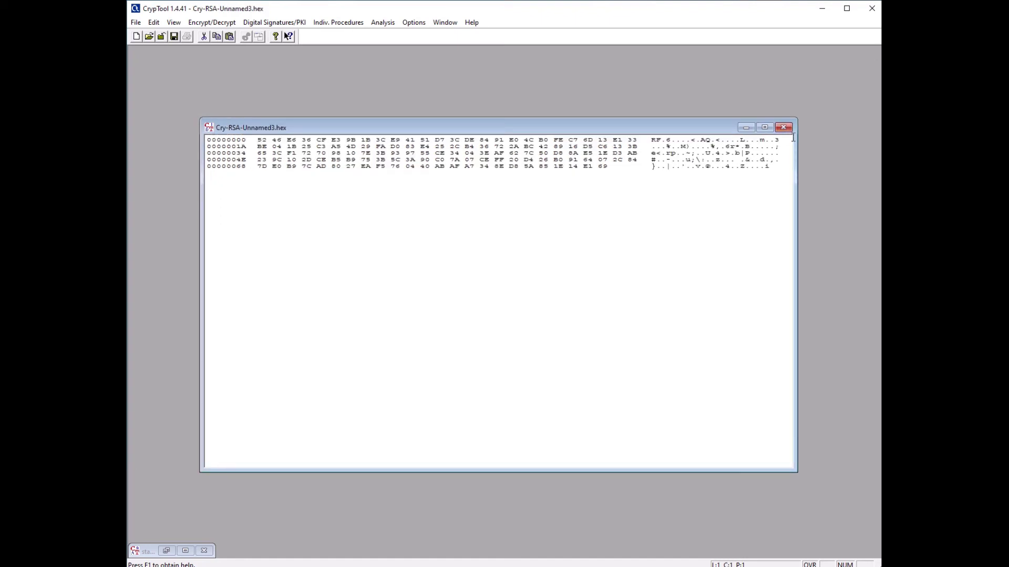
Close the hex file and type 'dear student / stomorrow we will have a quiz / regrads' in a new document
click(784, 127)
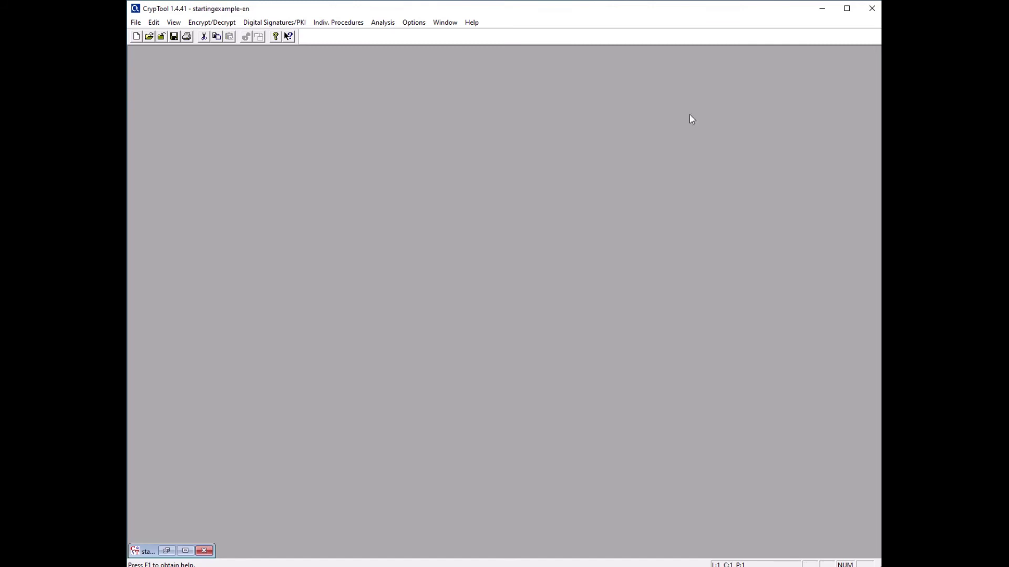
click(136, 37)
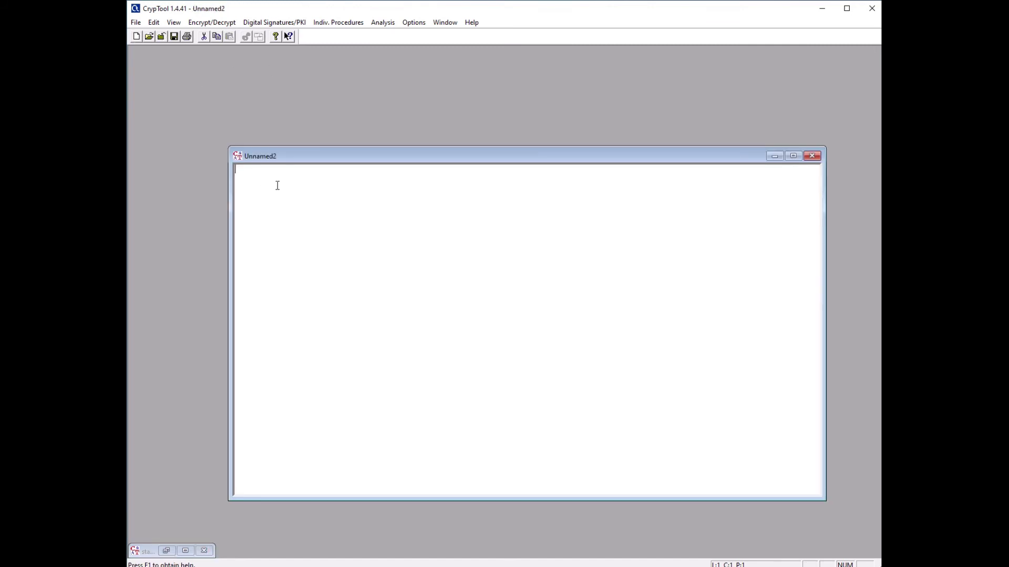
text(dea)
text(r student    sto)
text(mo)
text(rrow we will)
text( have)
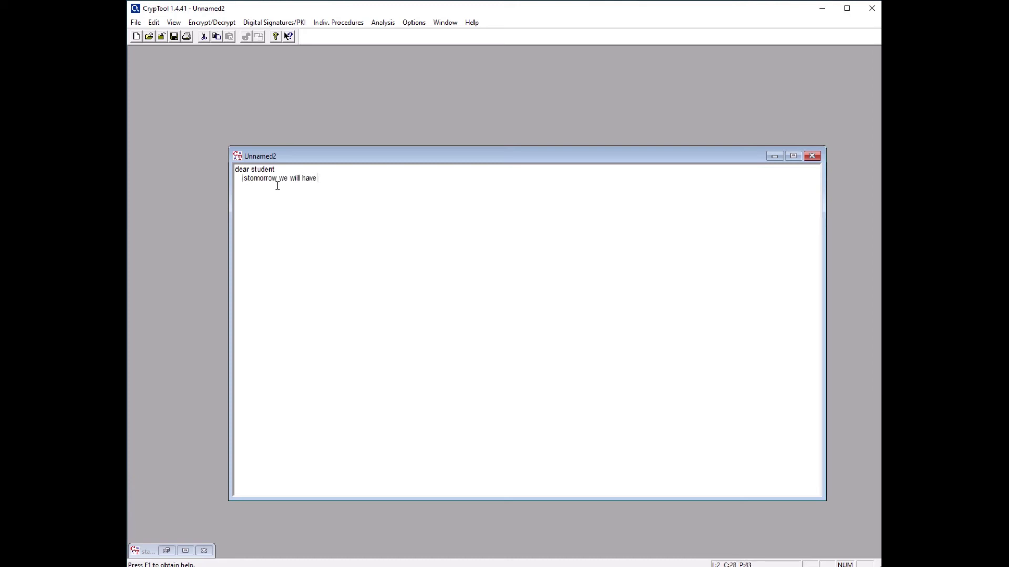
key(Return)
text(refards ]=)
key(BackSpace)
key(BackSpace)
key(BackSpace)
key(BackSpace)
key(BackSpace)
key(BackSpace)
text(grads)
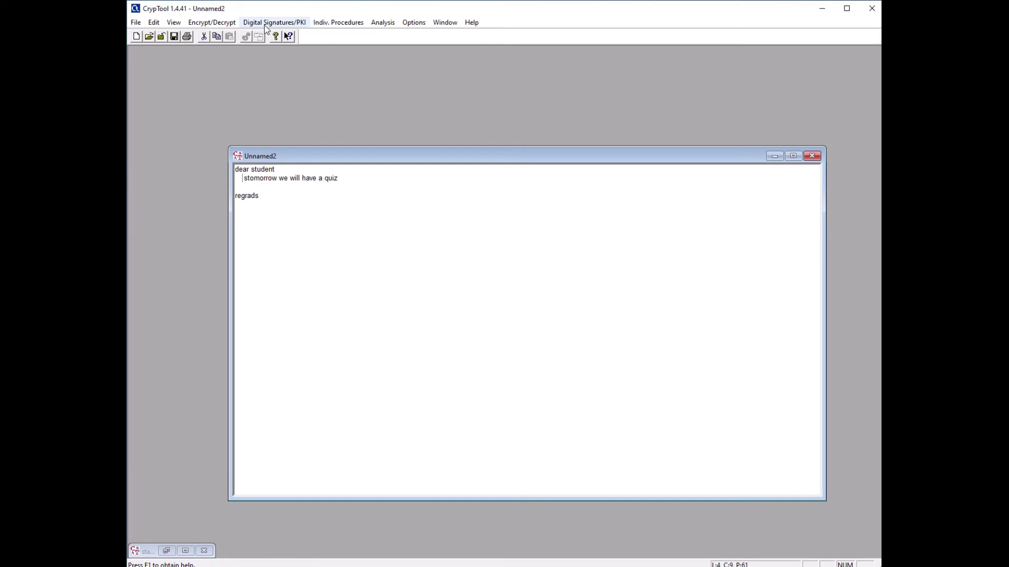
click(266, 24)
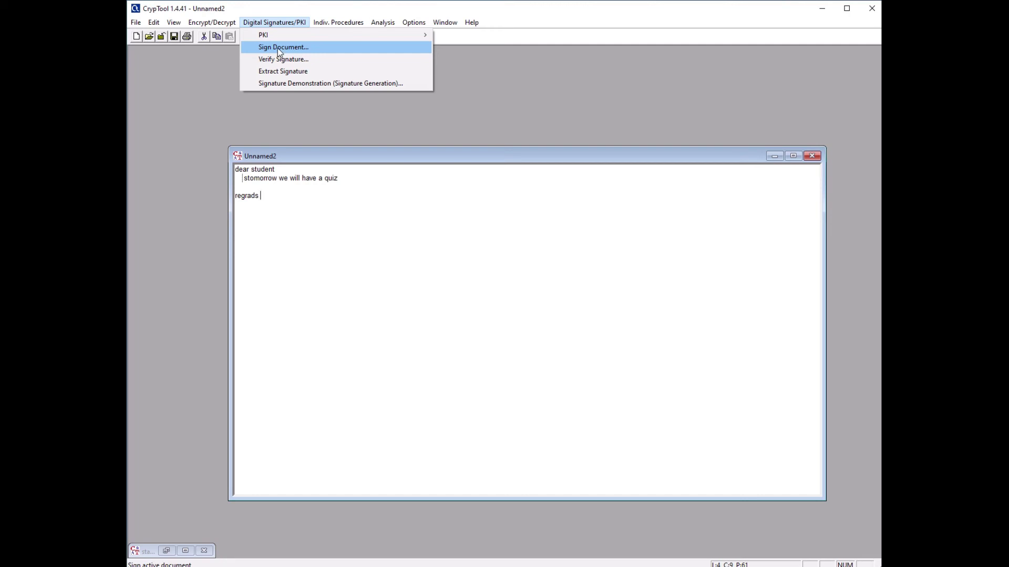
Sign Unnamed2 with the RSA-1024 key created 06.12.2020, entering its PIN
click(278, 48)
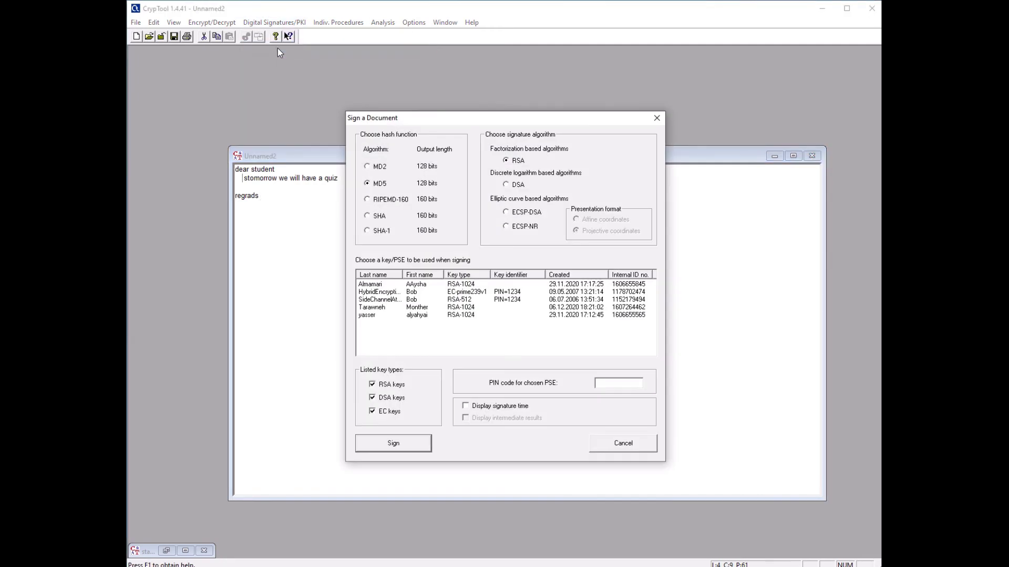
click(433, 312)
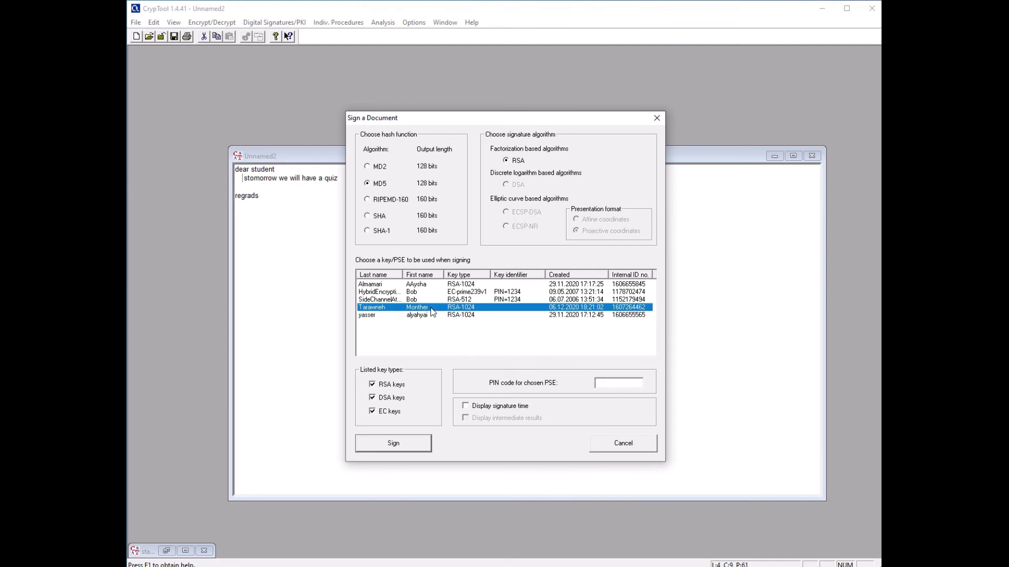
click(623, 383)
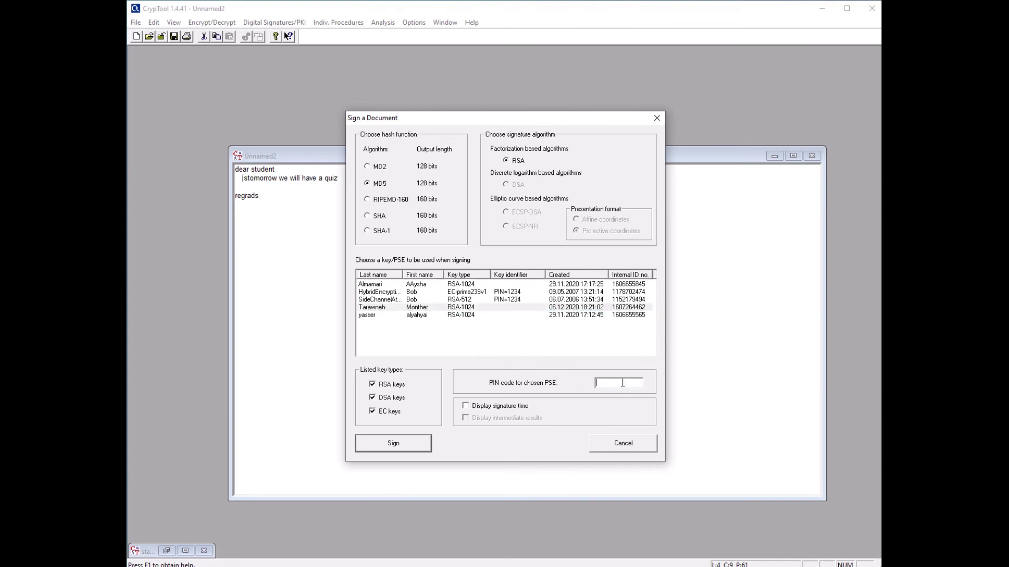
click(403, 445)
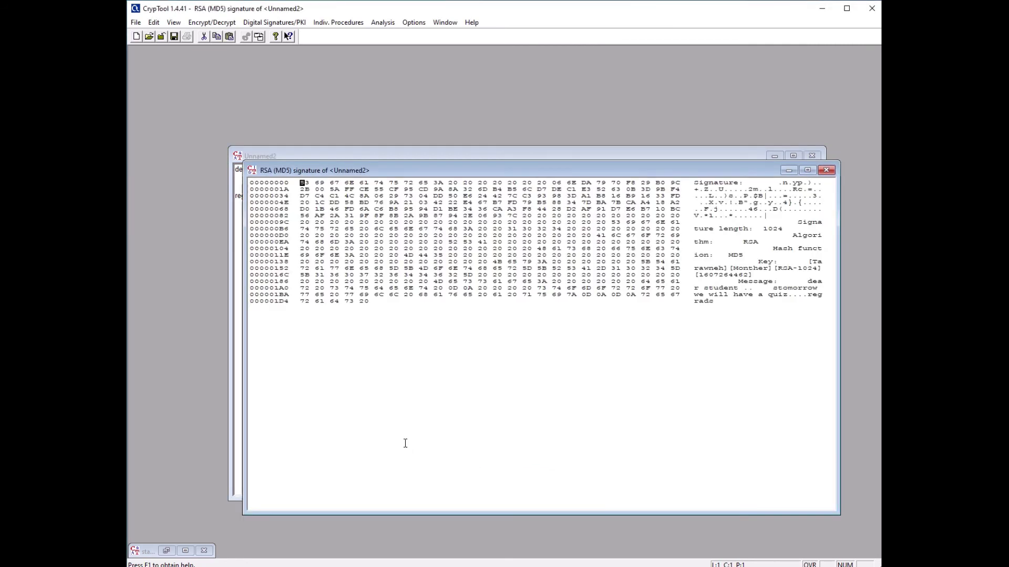
Highlight the signature bytes and then the message portion of the signed data
drag(695, 184, 770, 222)
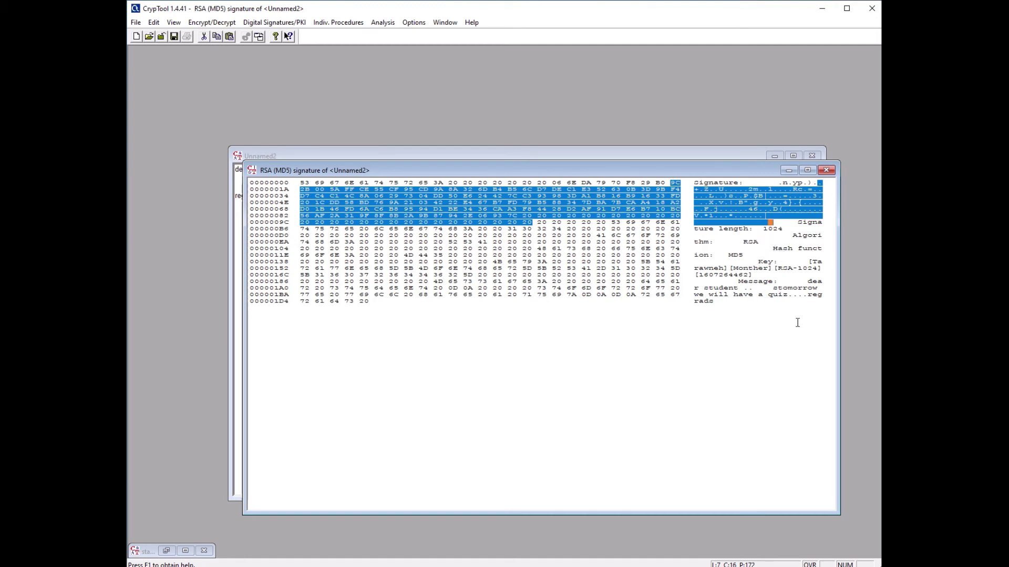
drag(808, 282, 819, 300)
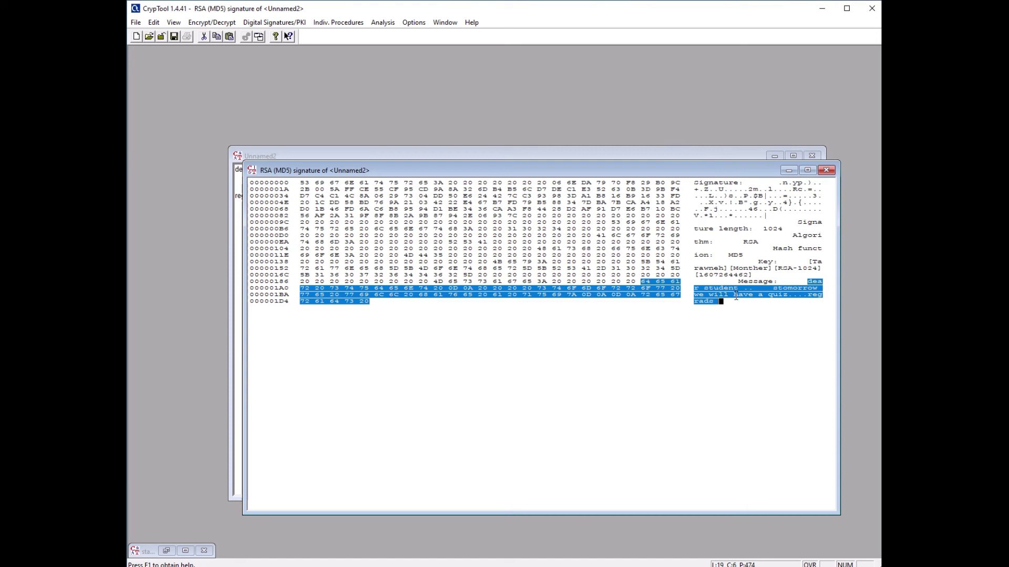
click(277, 23)
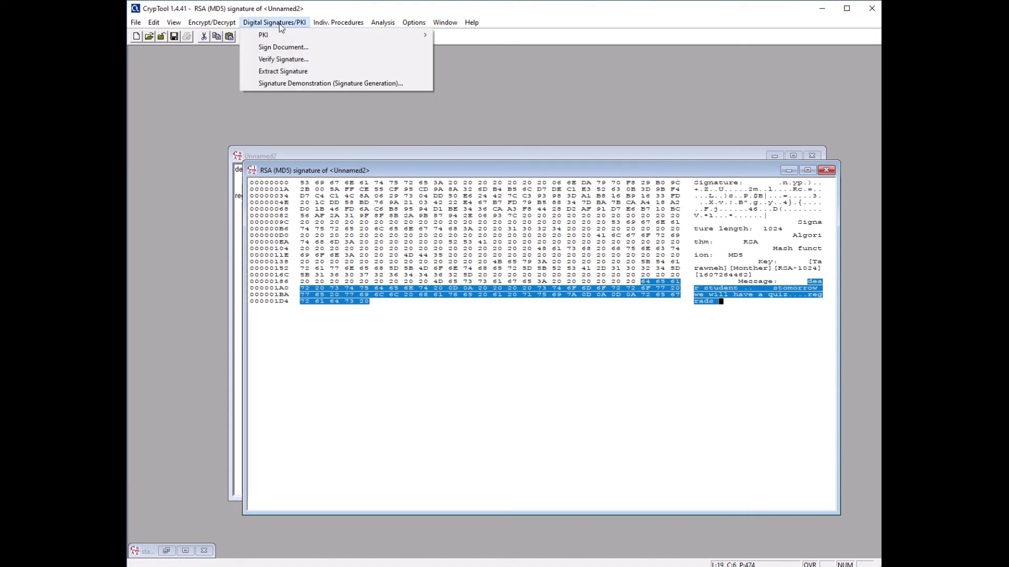
Extract the signature and highlight its message, signature bytes, signer, RSA-1024 key, date and MD5 hash
click(282, 72)
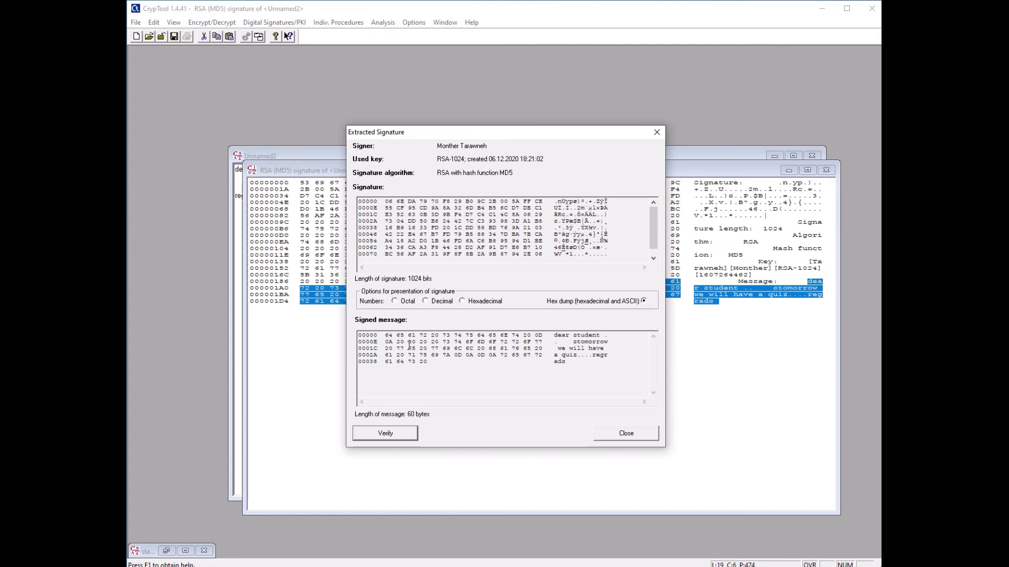
drag(547, 363, 530, 334)
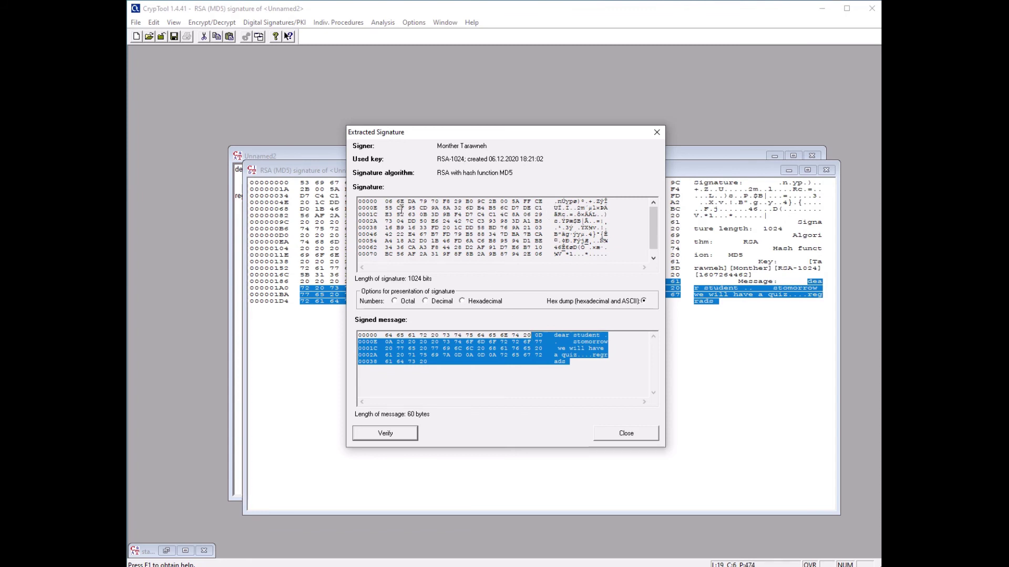
mouse_move(359, 201)
mouse_down()
mouse_move(557, 205)
mouse_move(620, 253)
mouse_up()
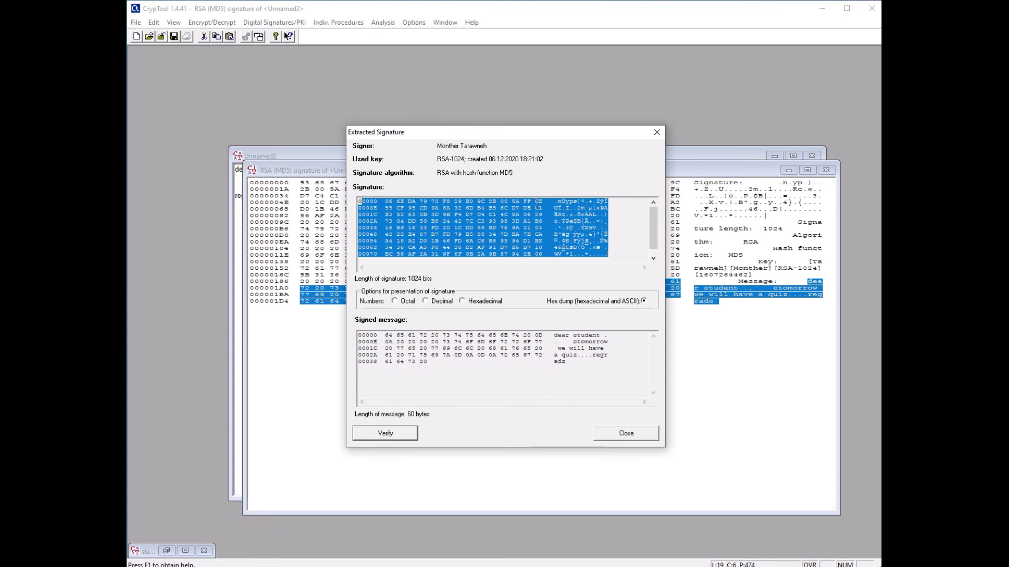
click(439, 147)
drag(439, 146, 486, 147)
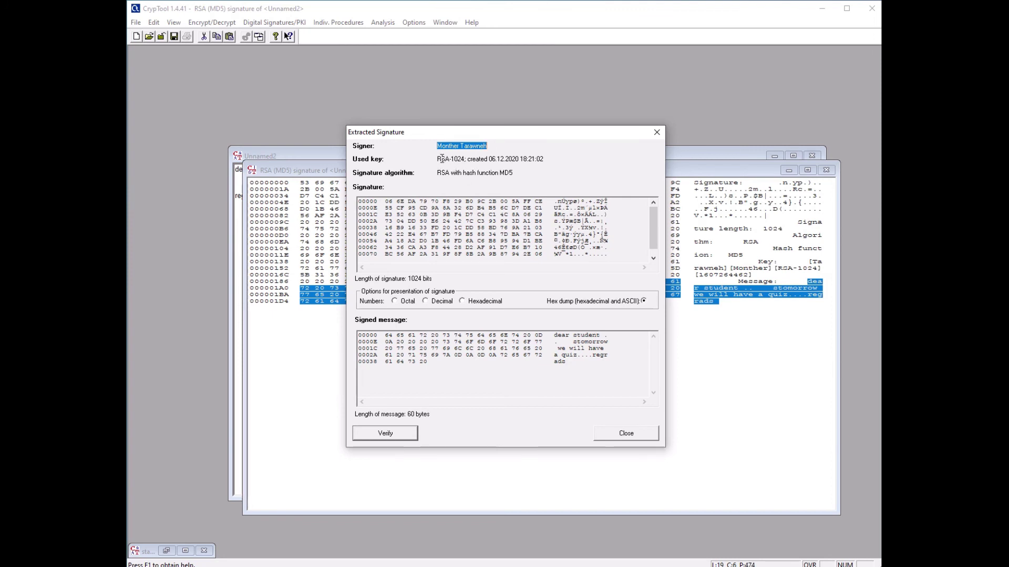
drag(451, 160, 461, 160)
drag(543, 159, 473, 158)
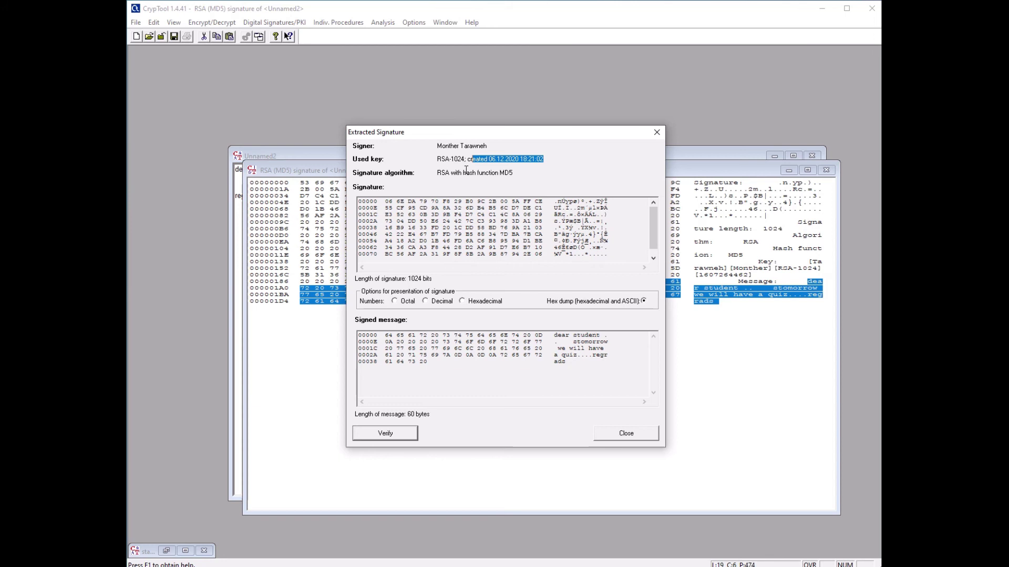
drag(464, 173, 513, 173)
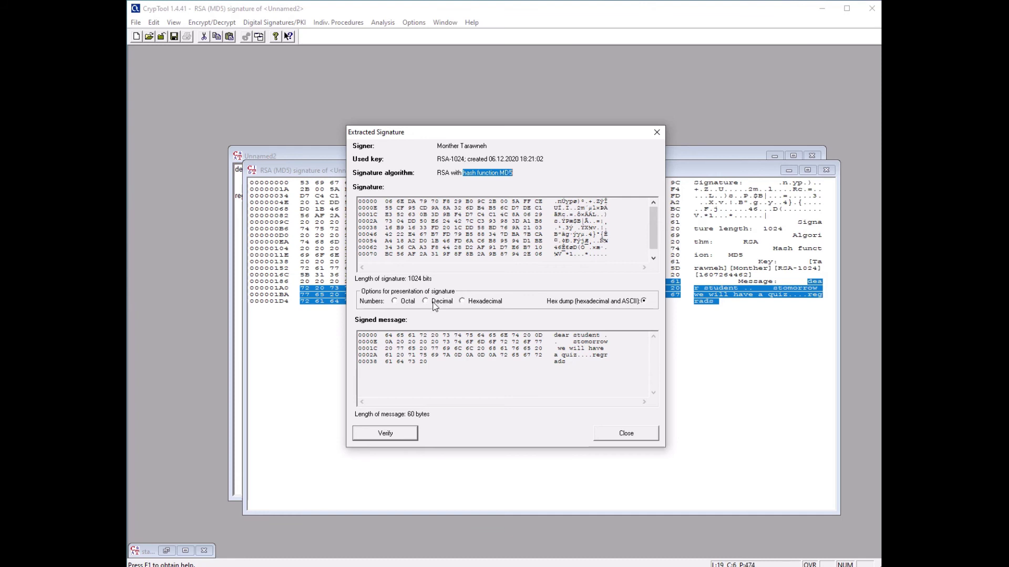
Cycle the signature display through Decimal, Octal and Hex dump, ending on Hexadecimal
click(463, 301)
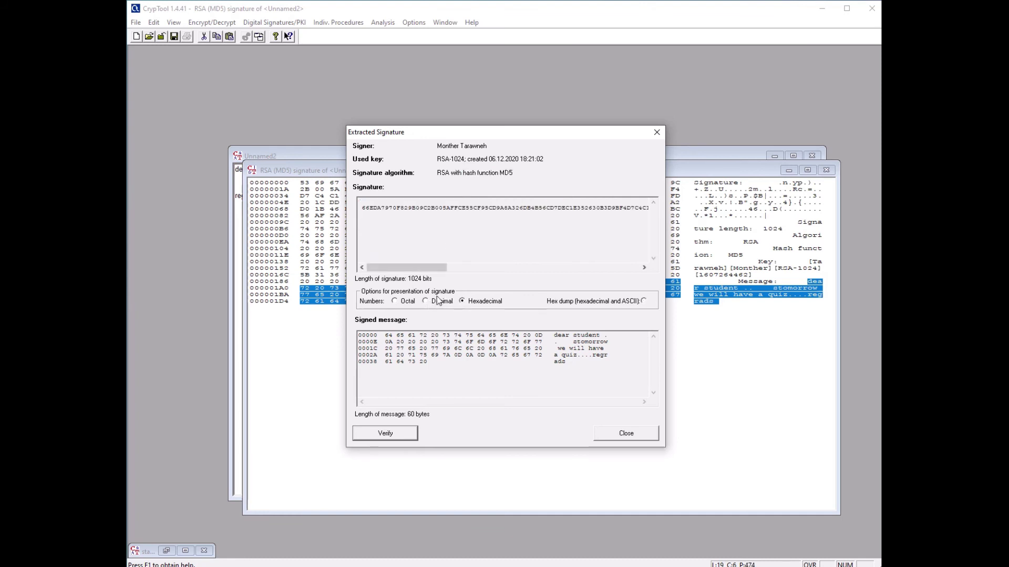
click(425, 302)
click(395, 302)
click(462, 301)
click(644, 301)
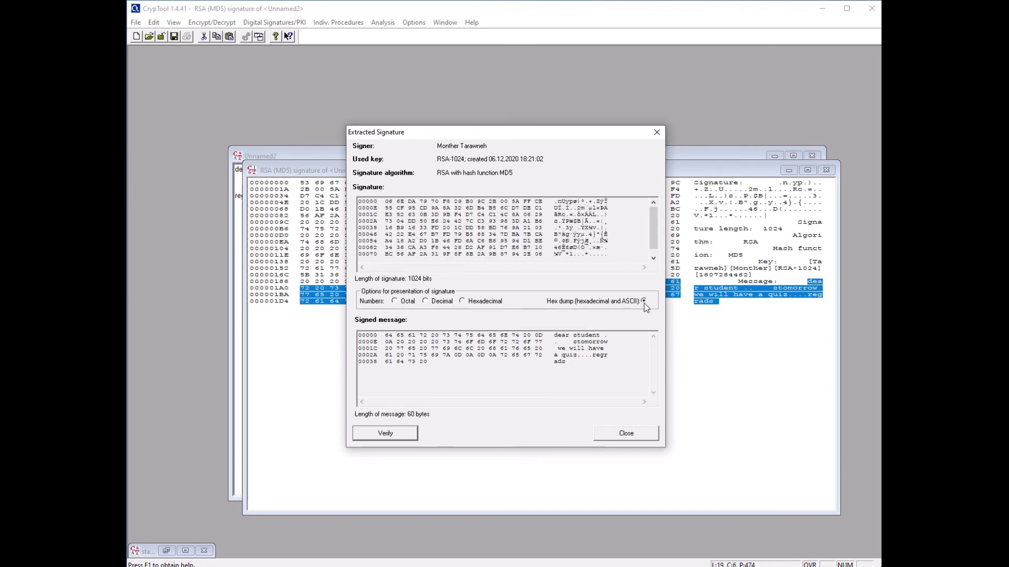
click(462, 302)
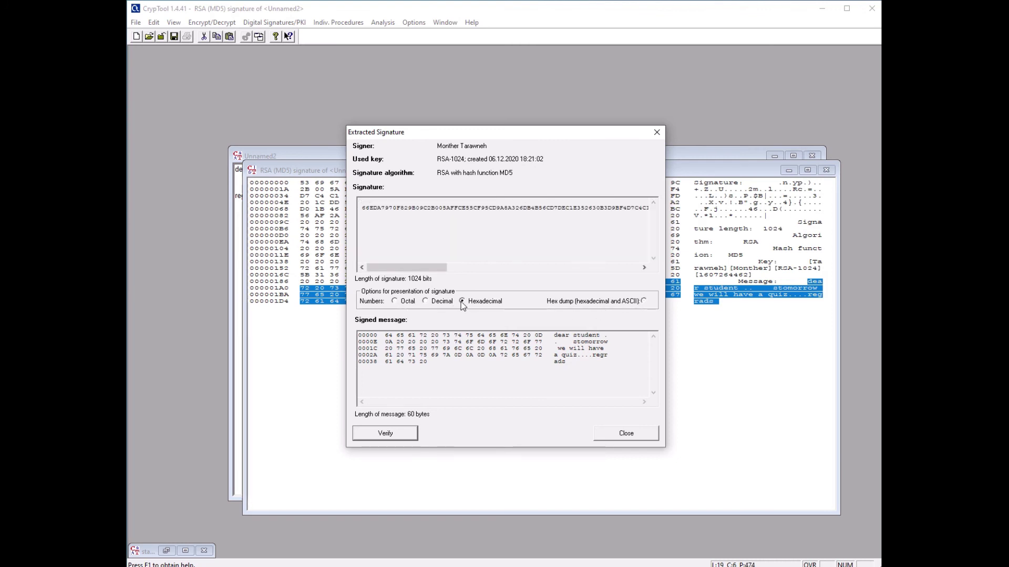
Highlight the 1024-bit signature length, the 60-byte message length and the signer's name
mouse_move(432, 267)
mouse_down()
mouse_move(640, 266)
mouse_move(381, 282)
mouse_up()
drag(409, 278, 434, 278)
click(409, 415)
drag(409, 415, 415, 416)
drag(437, 146, 492, 147)
Verify the signature: correct with the signer's key, invalid with another person's key; then close the details
click(393, 436)
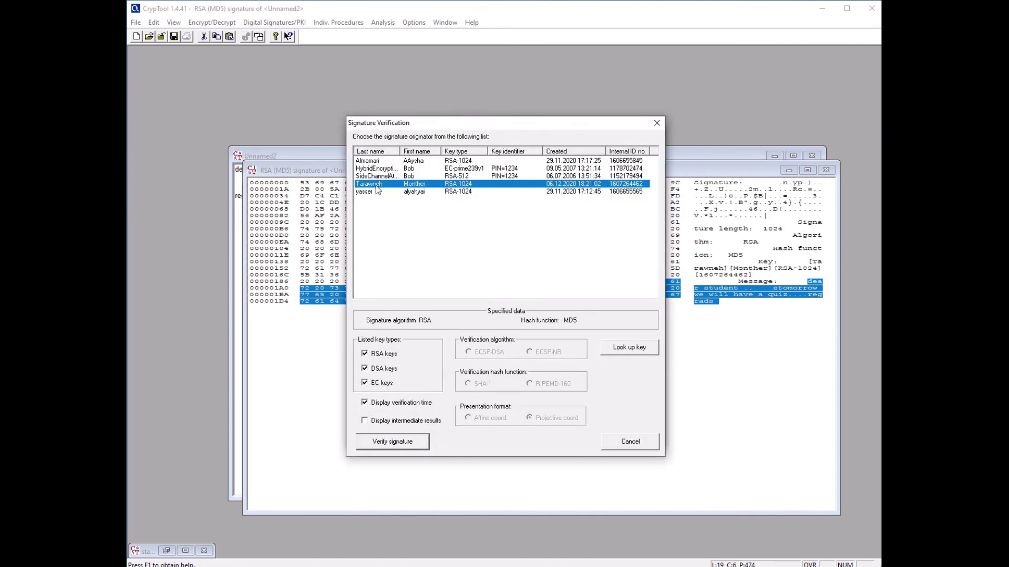
click(407, 441)
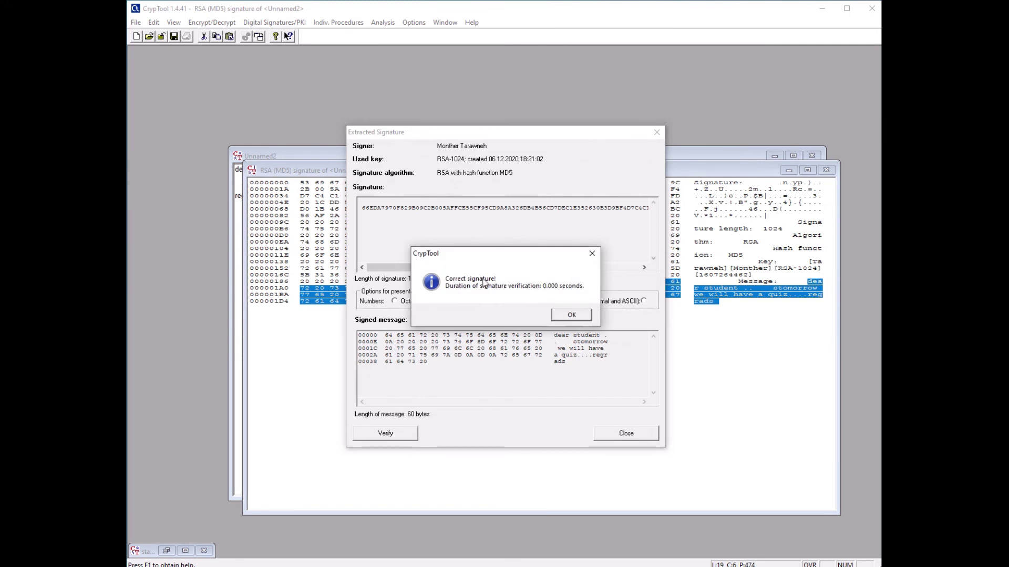
click(570, 315)
click(413, 434)
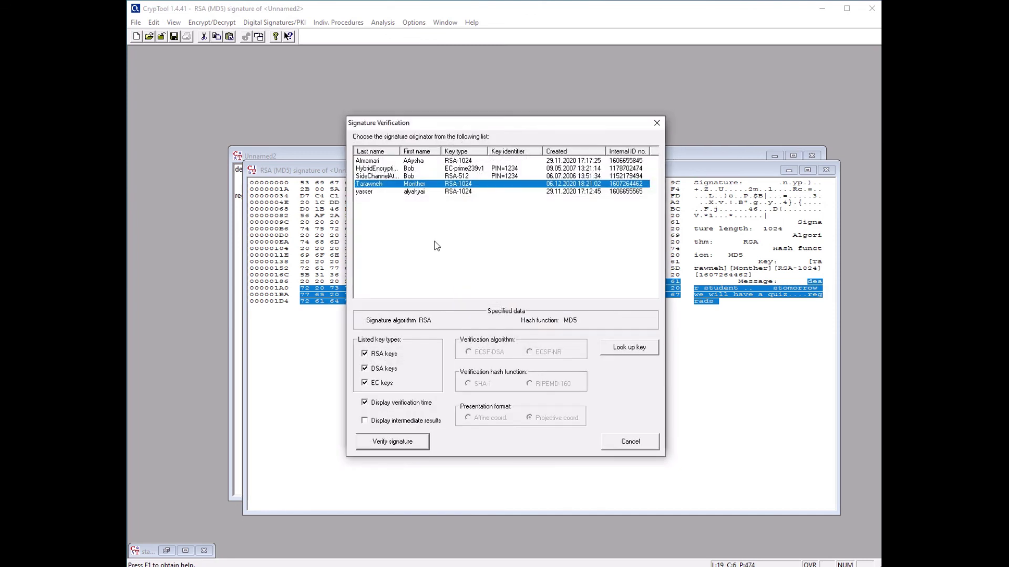
click(409, 192)
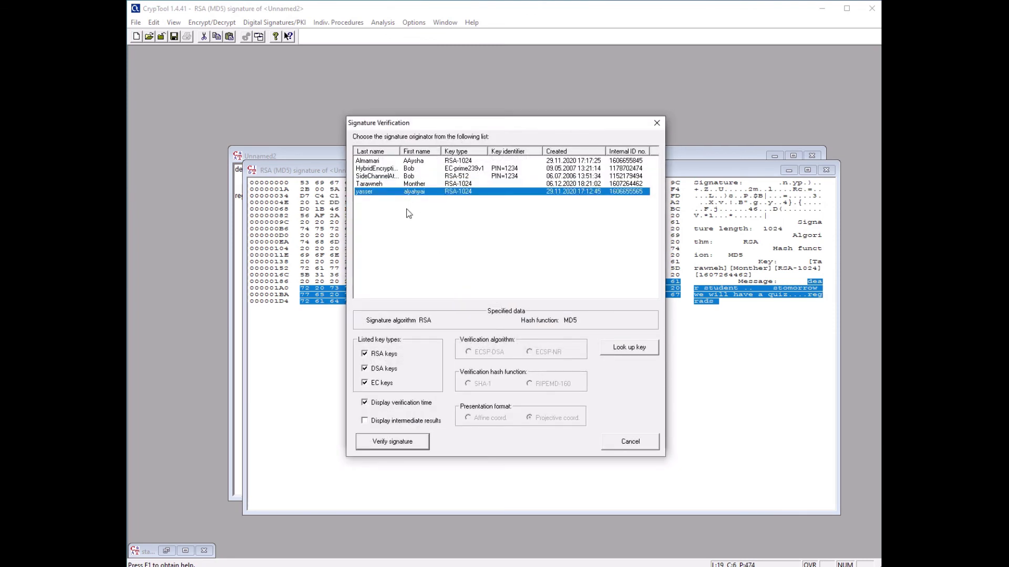
click(404, 443)
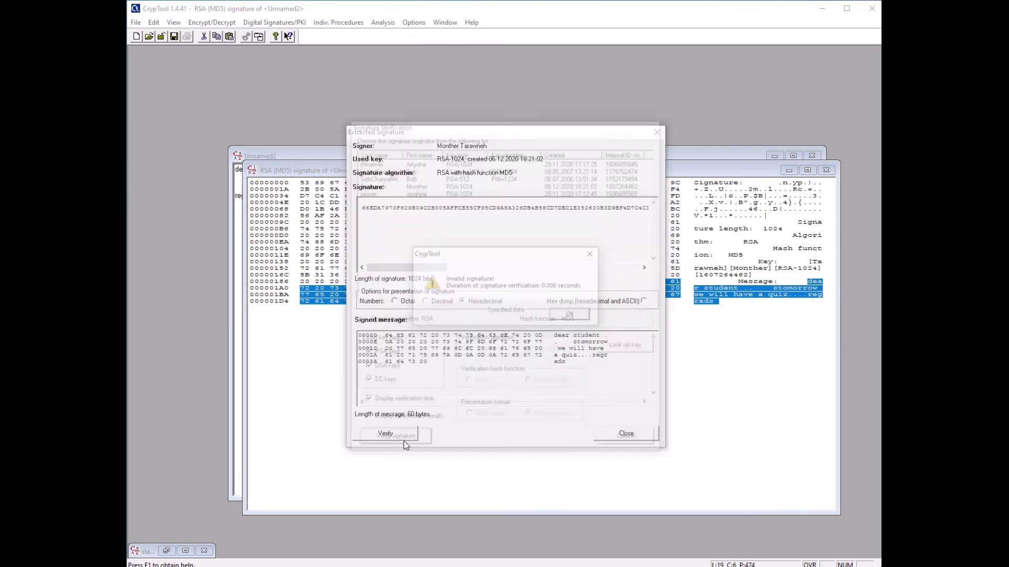
click(573, 315)
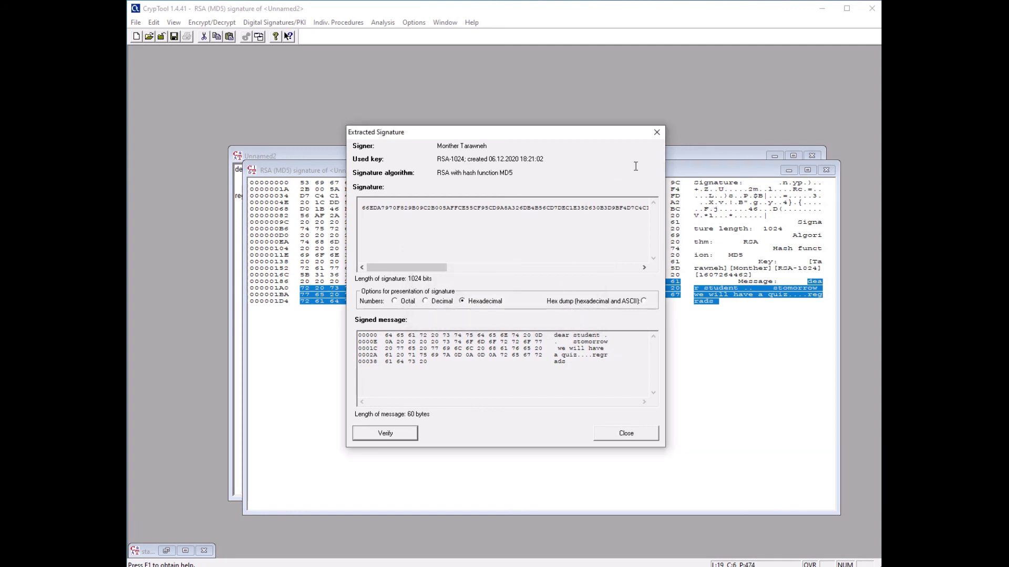
click(657, 131)
click(644, 441)
click(651, 432)
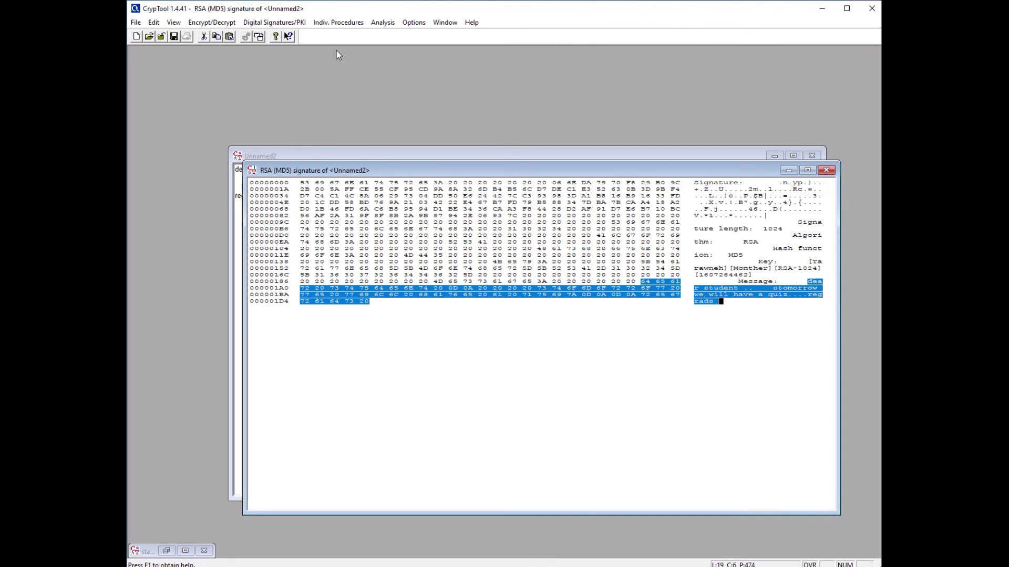
RSA-encrypt the signed document for the signer's RSA-1024 key as recipient
click(212, 22)
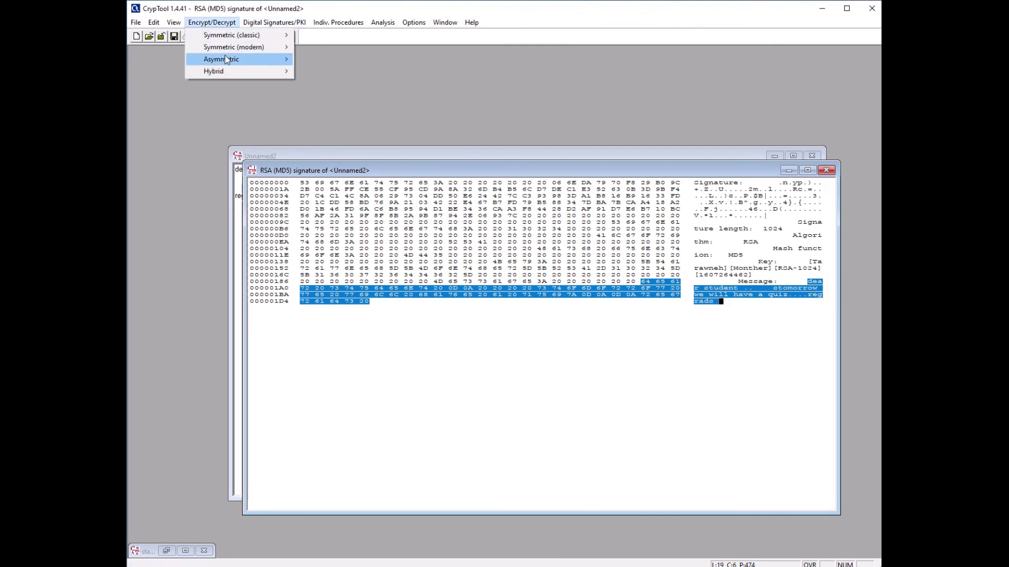
mouse_move(227, 60)
click(348, 60)
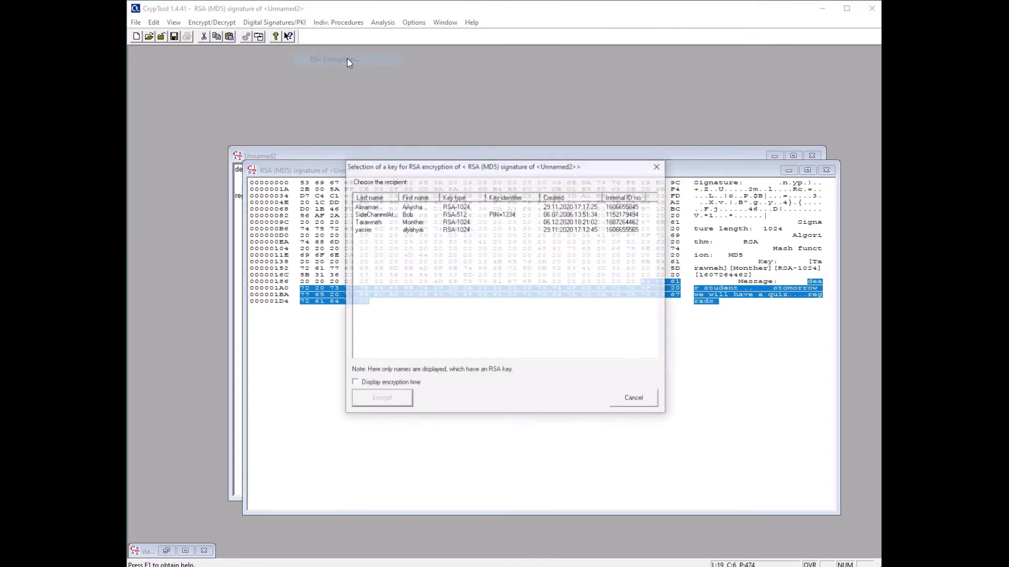
click(404, 222)
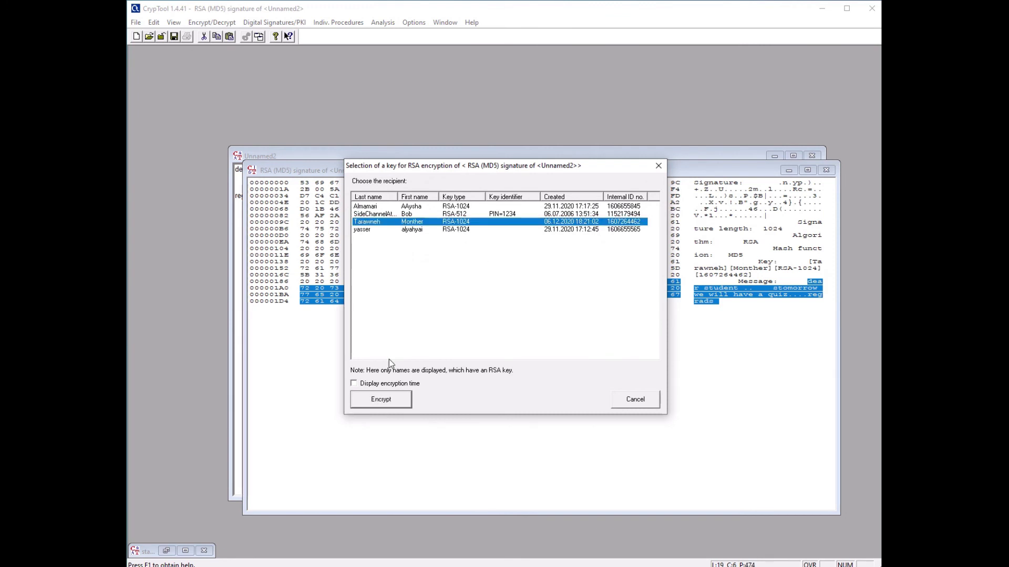
click(389, 399)
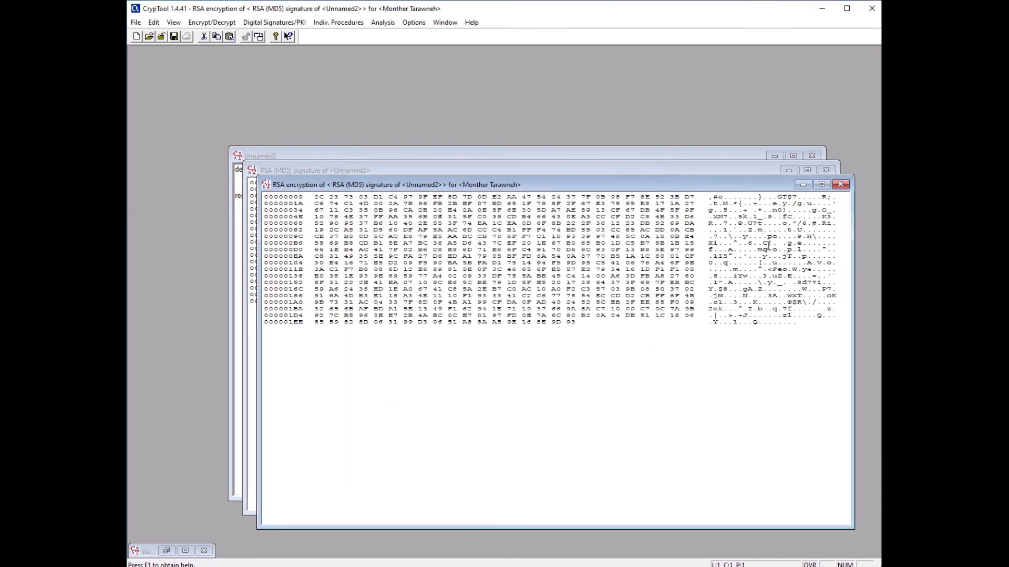
Close the signature window and Unnamed2 without saving, and reposition the encrypted window
click(826, 169)
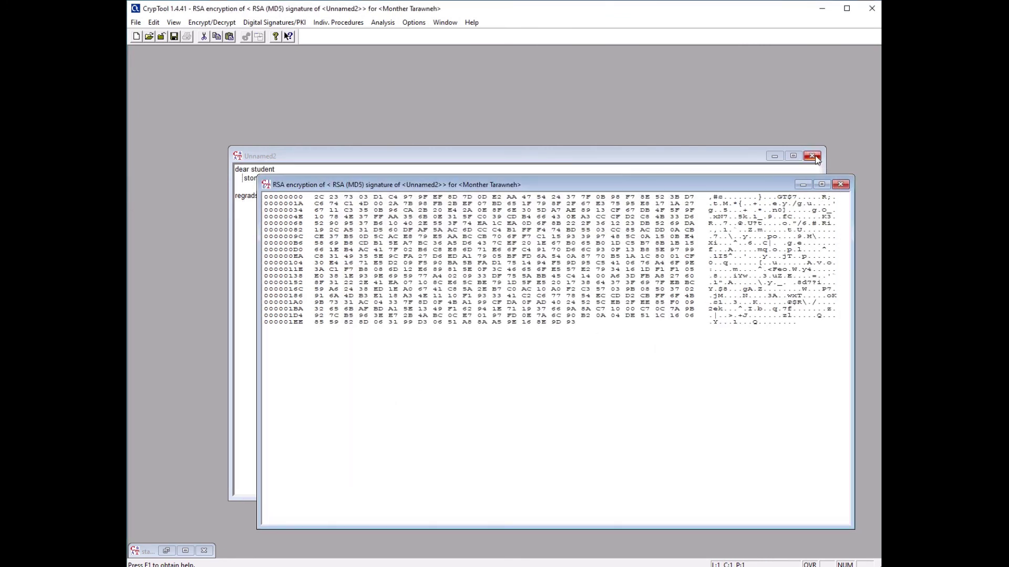
click(814, 157)
click(509, 315)
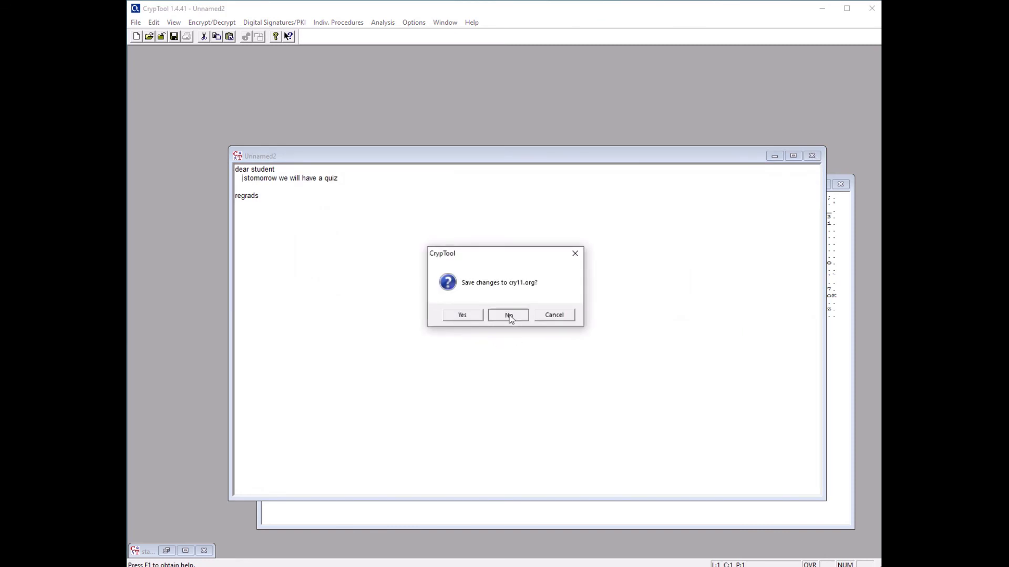
drag(755, 187, 731, 136)
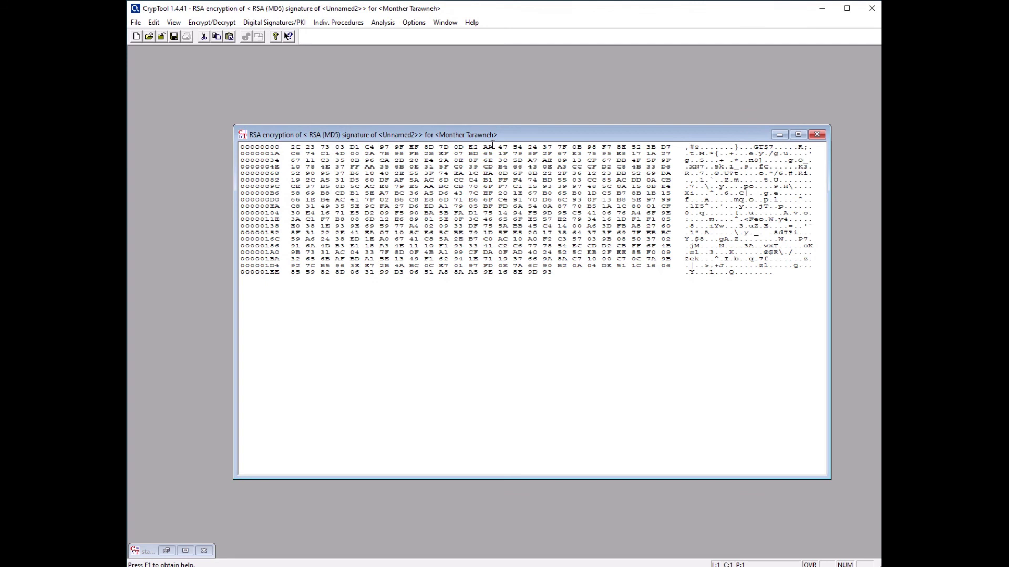
Save the encrypted document as signed_monther_msg.hex via Save As, then close its window
click(137, 21)
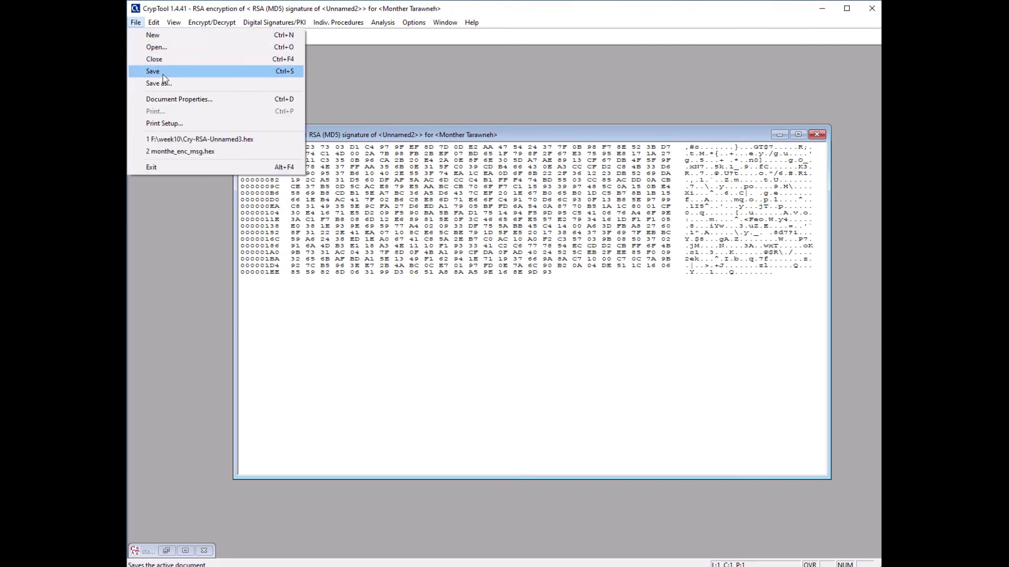
click(165, 83)
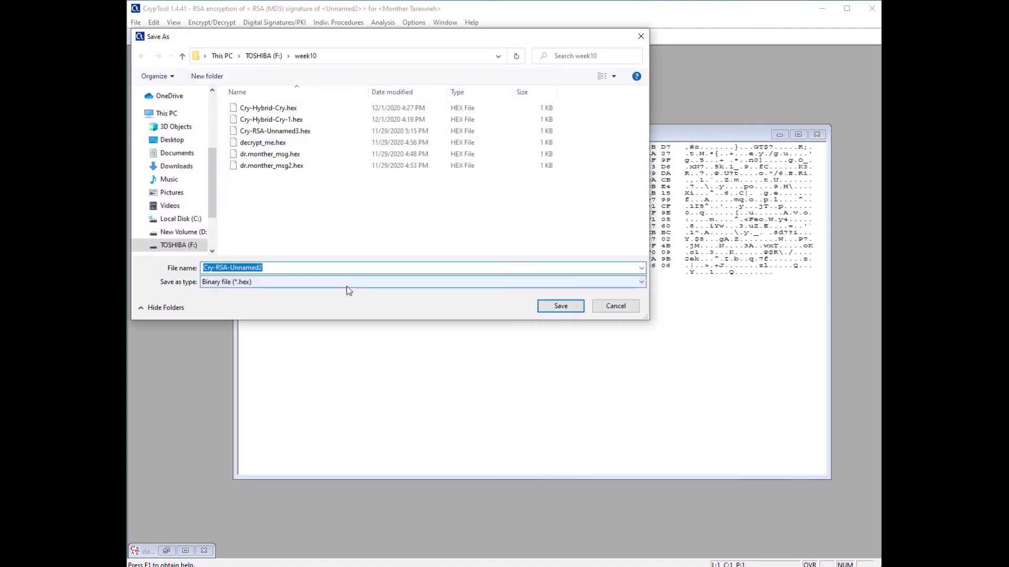
click(279, 268)
drag(279, 267, 198, 270)
text(sig)
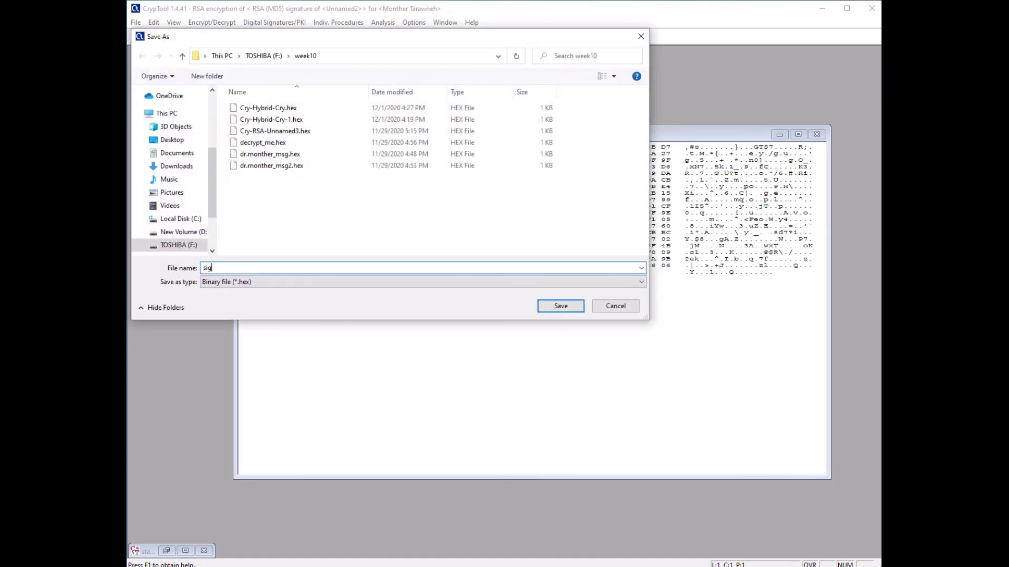
text(ned_monther_msg)
click(548, 309)
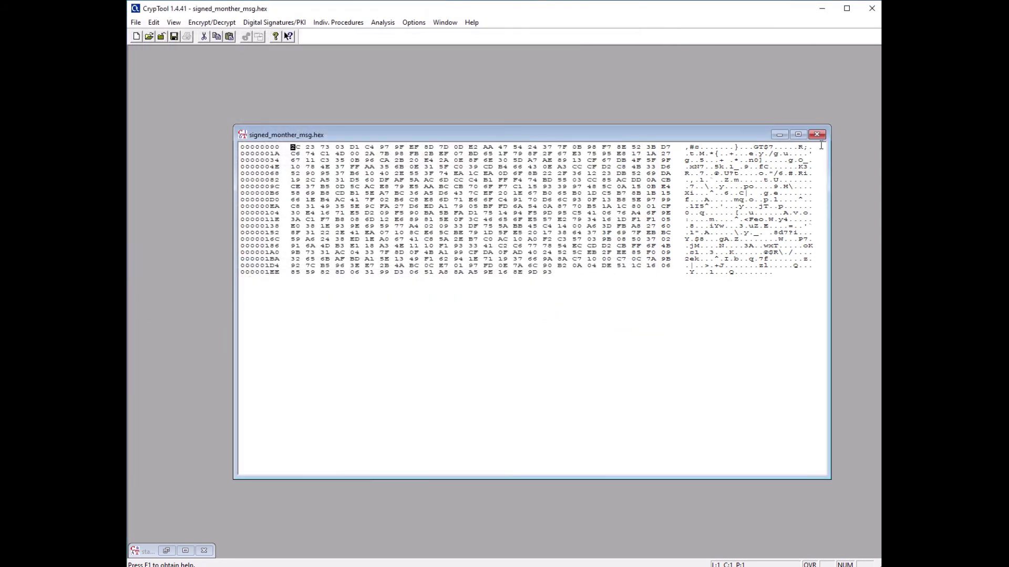
click(817, 135)
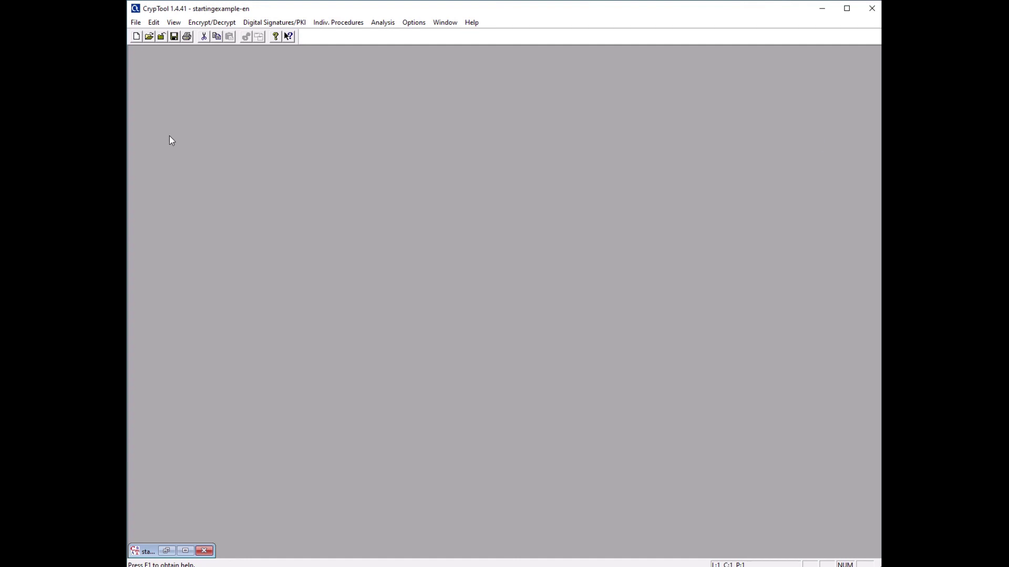
Reopen signed_monther_msg.hex from week10 using the Binary file (*.hex) filter
click(148, 37)
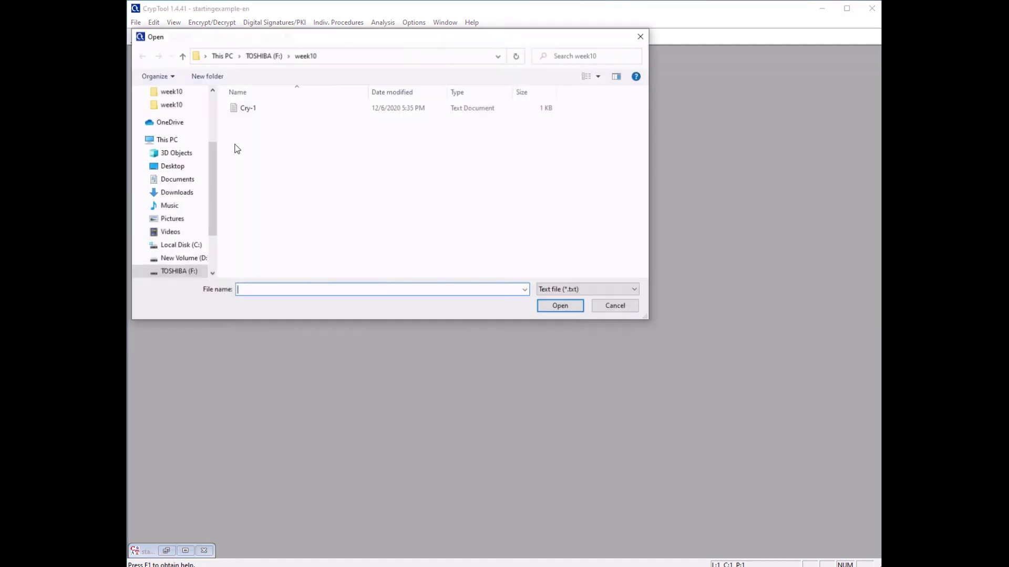
click(578, 290)
click(585, 318)
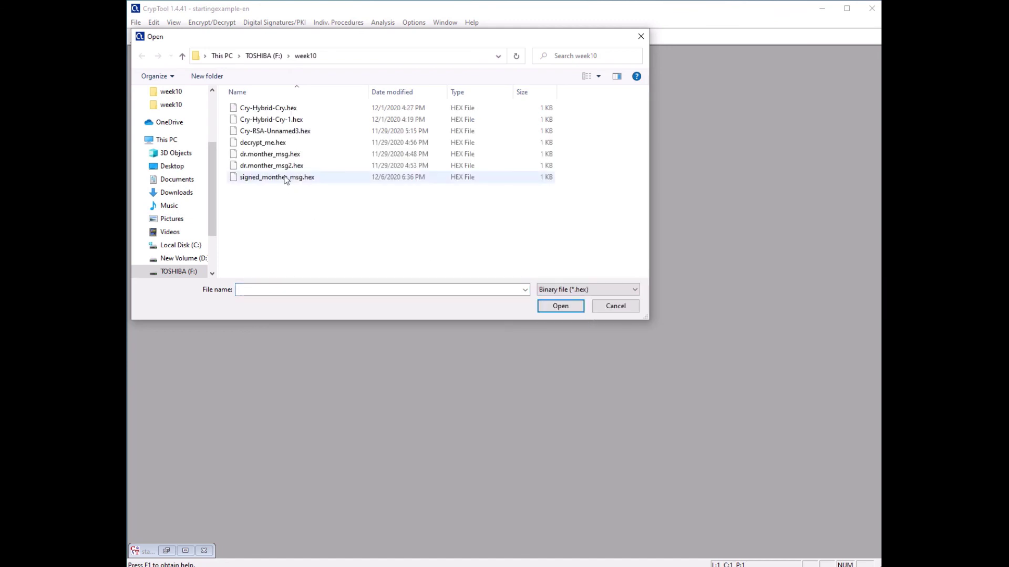
click(288, 181)
click(560, 307)
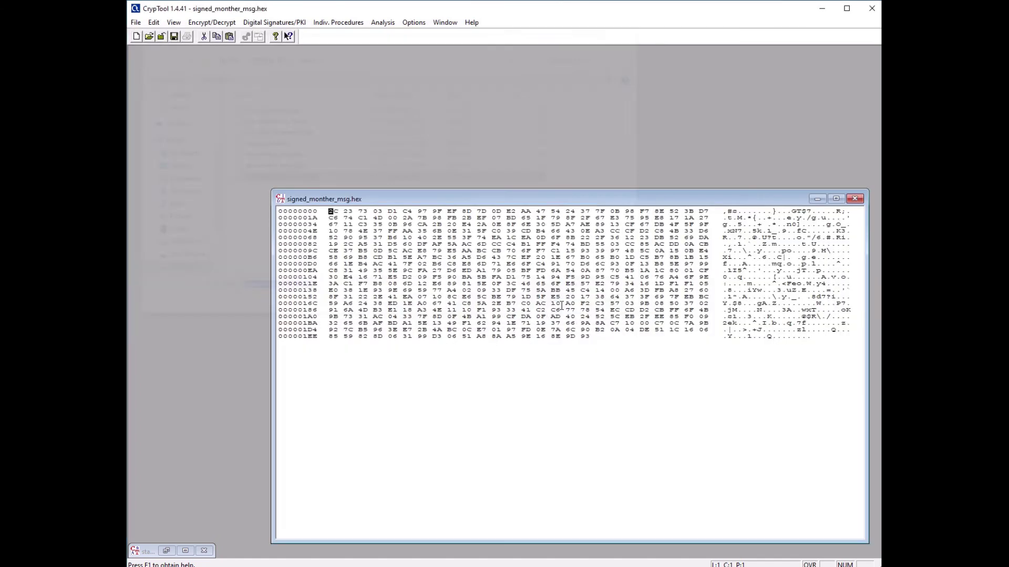
drag(777, 197, 735, 159)
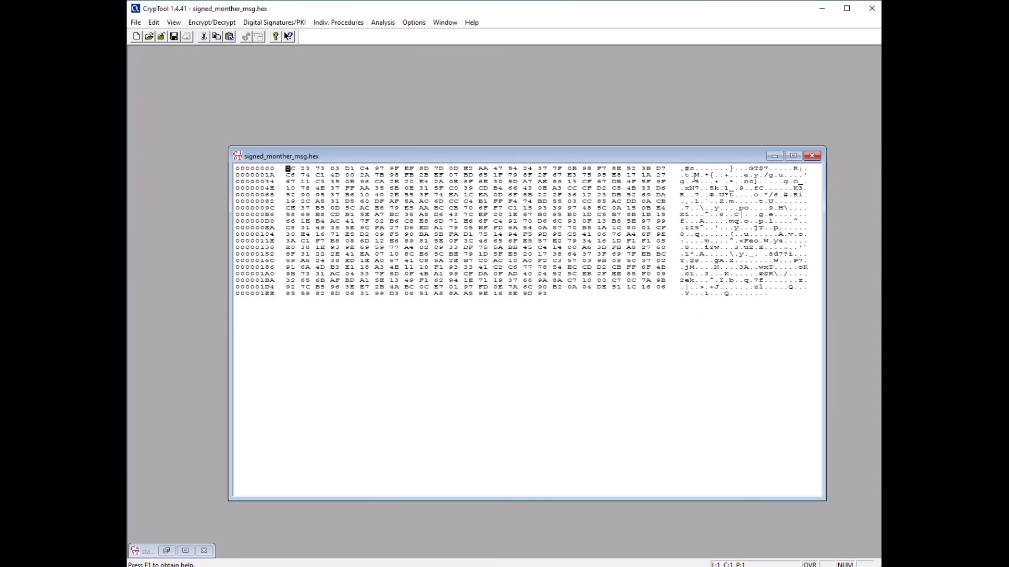
Select all of the file's ciphertext bytes in the hex view, then clear the selection
drag(287, 168, 800, 294)
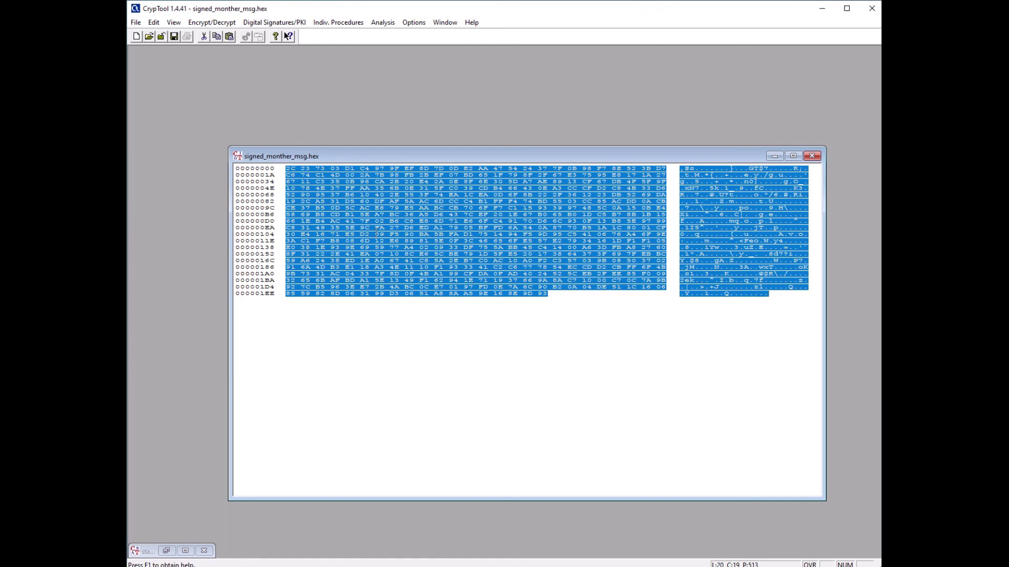
click(704, 292)
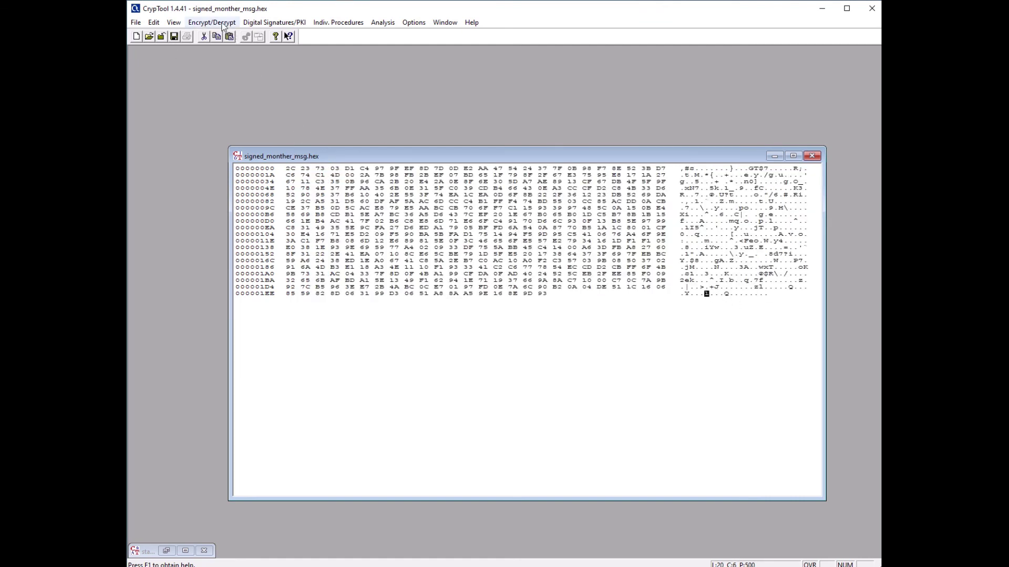
click(221, 23)
mouse_move(226, 57)
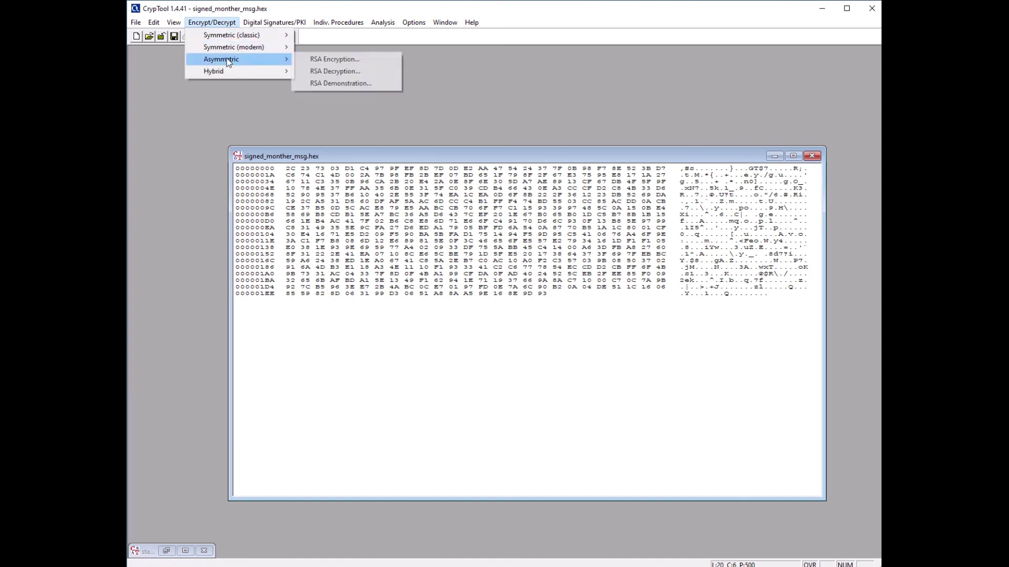
RSA-decrypt signed_monther_msg.hex with the 1024-bit key and its PIN, displaying the decryption time
click(345, 72)
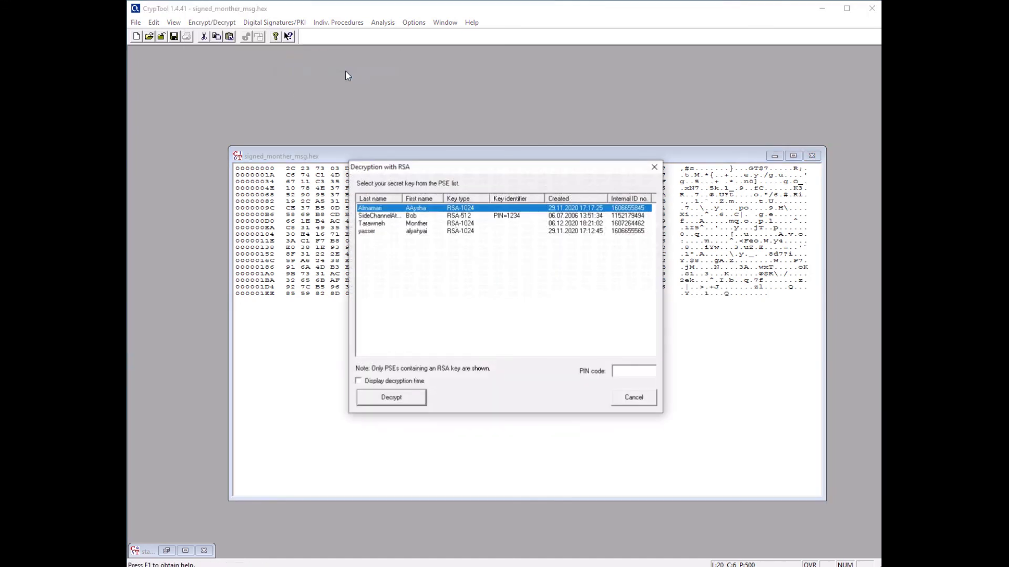
click(383, 224)
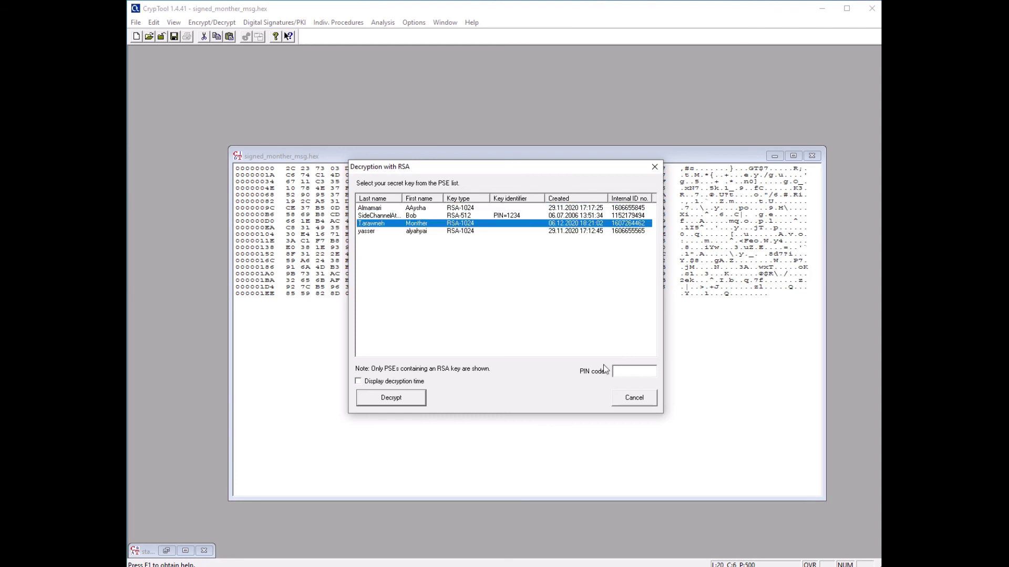
click(631, 375)
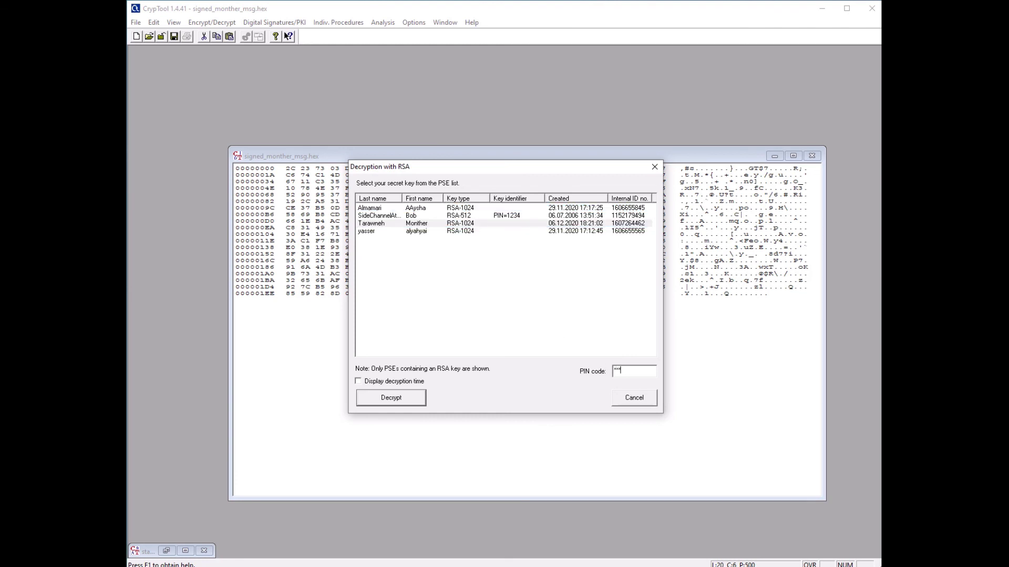
click(386, 382)
click(391, 399)
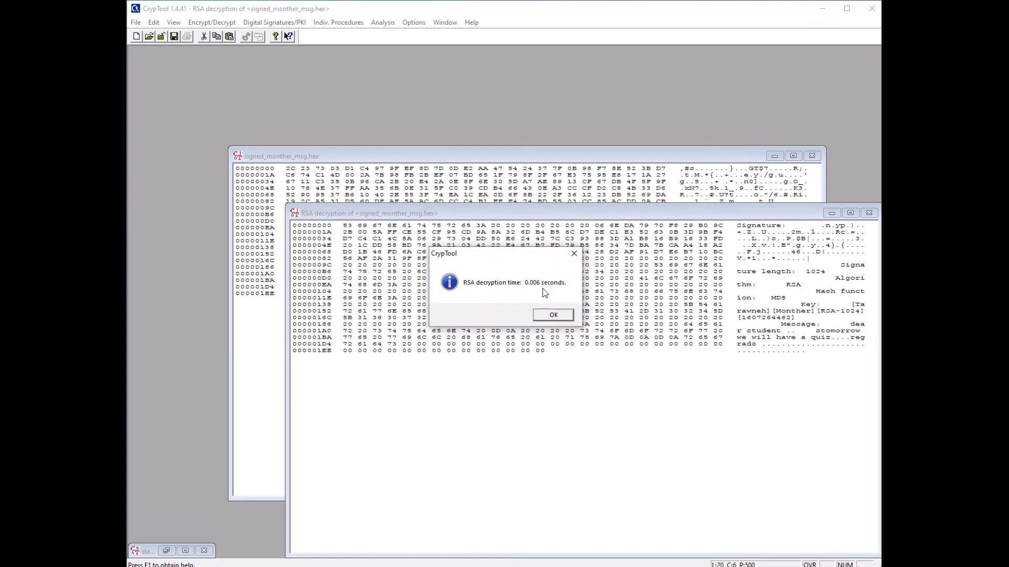
click(556, 315)
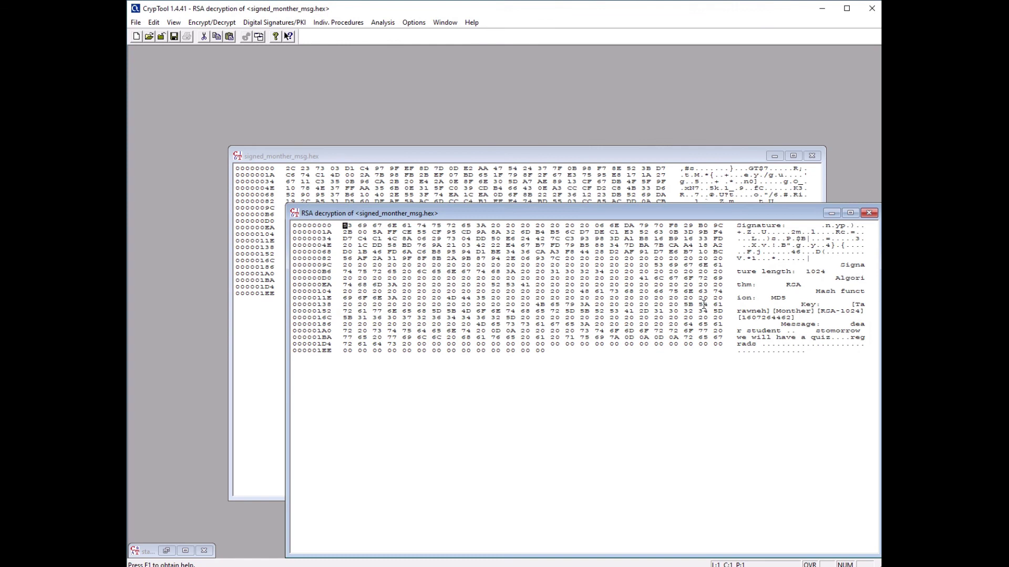
drag(784, 212, 717, 170)
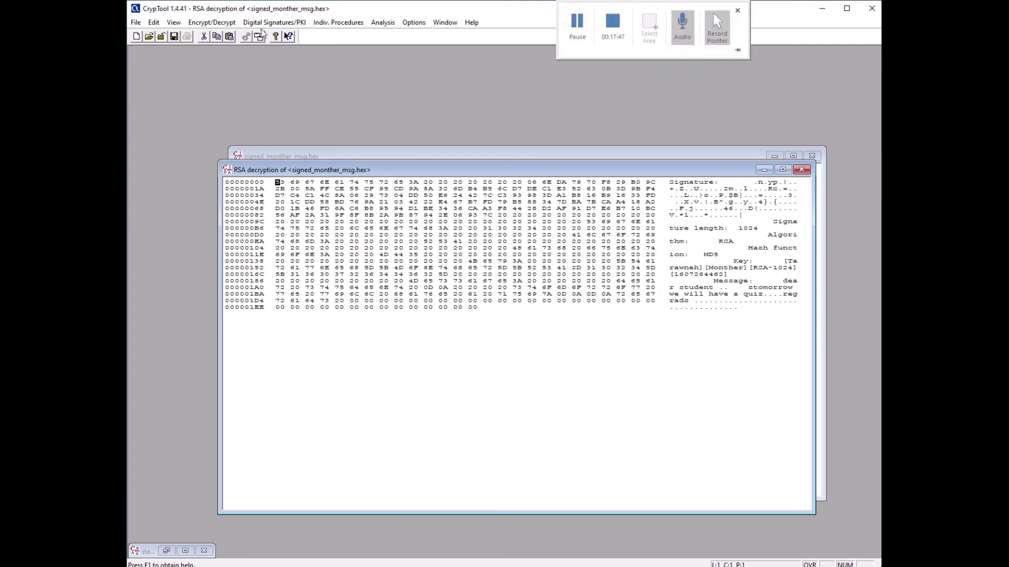
Verify the decrypted message's signature directly with the chosen key; it is reported invalid
click(270, 24)
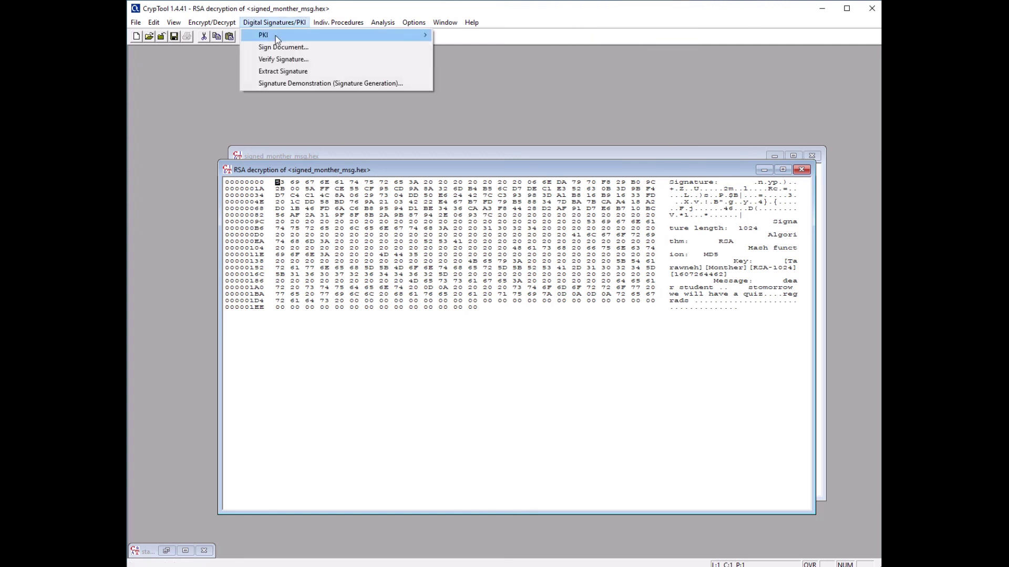
click(276, 59)
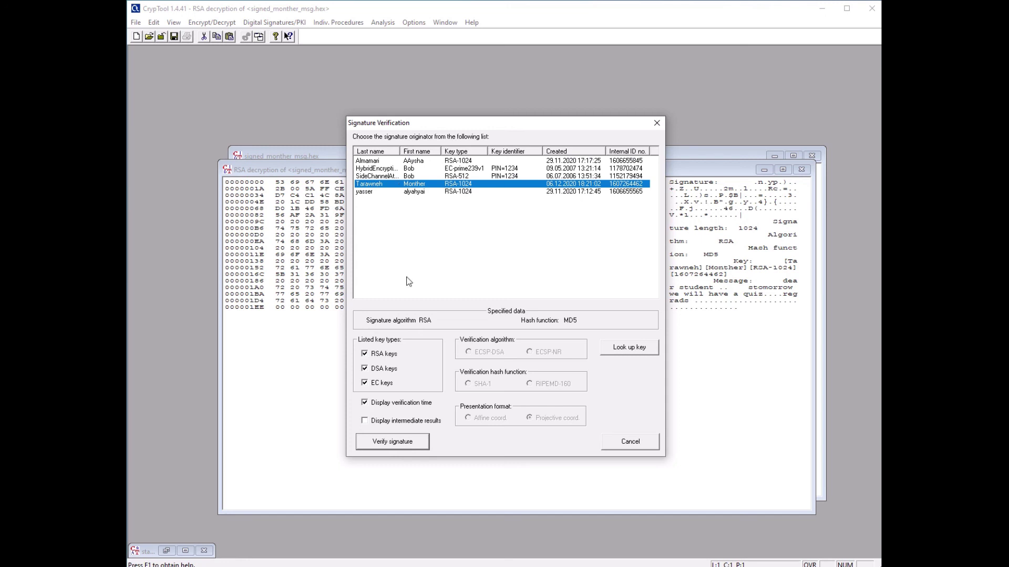
click(399, 446)
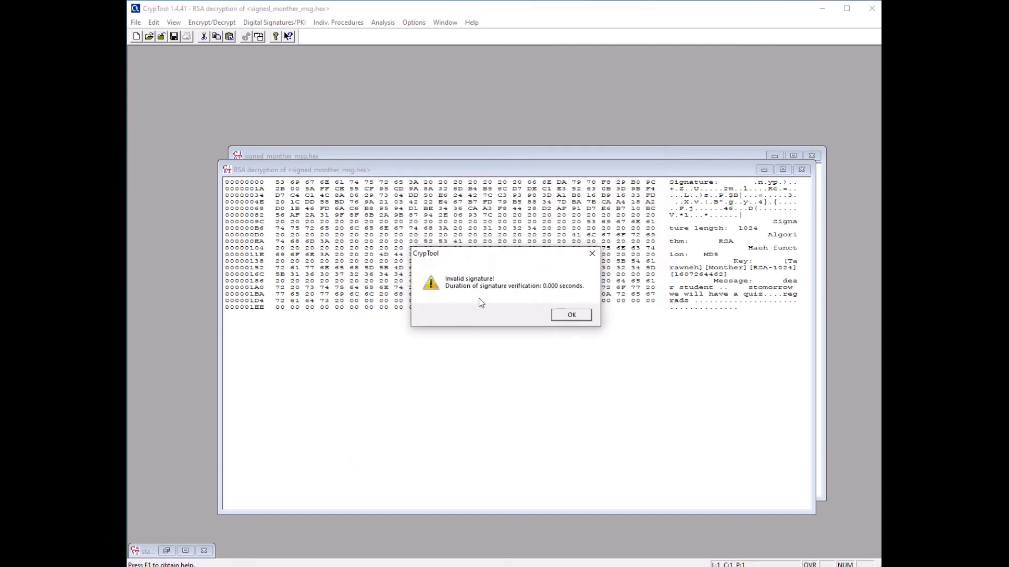
click(572, 315)
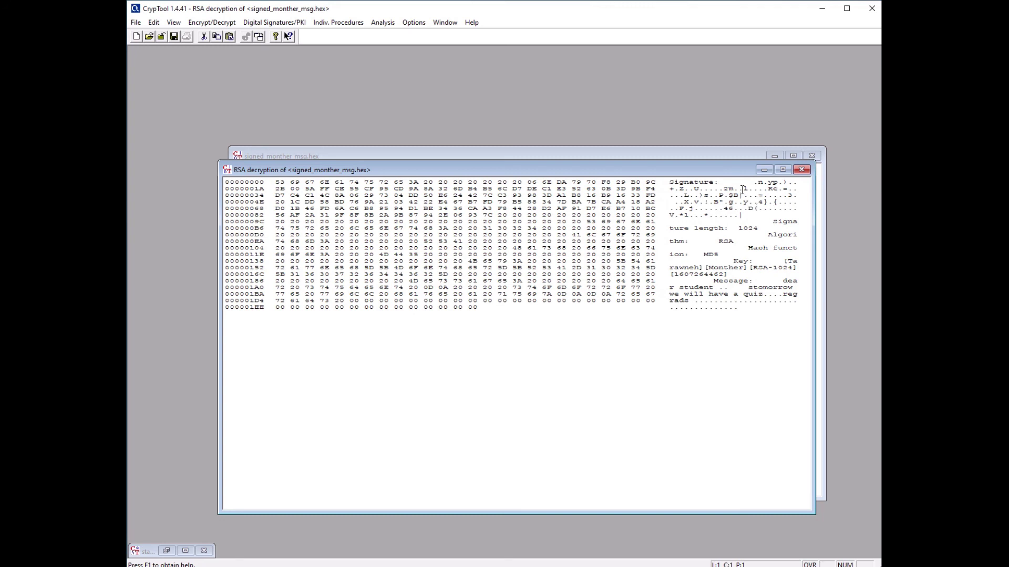
Extract the signature, inspect the 95-byte message and 1024-bit signature, and verify again: invalid
click(279, 23)
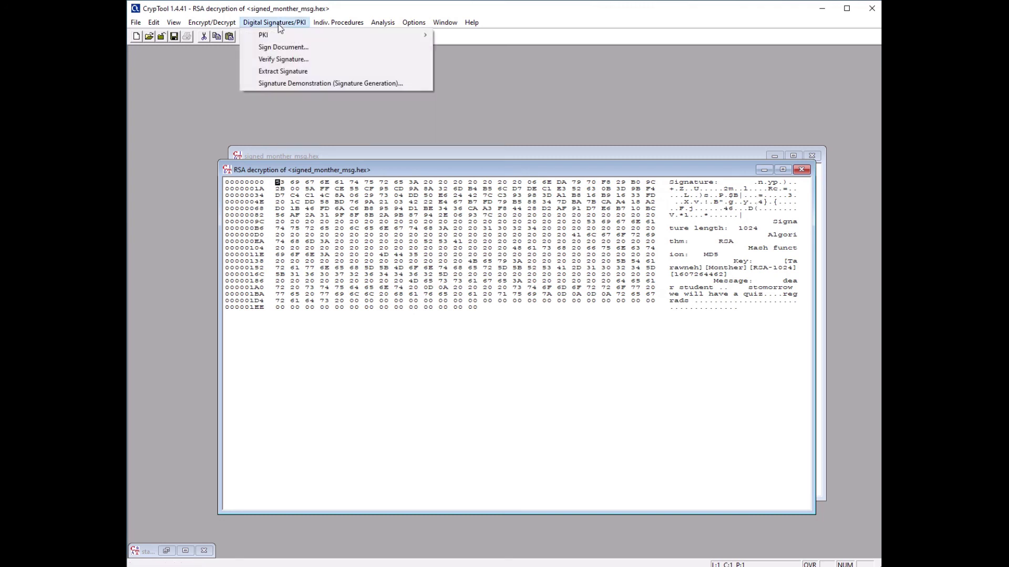
click(280, 69)
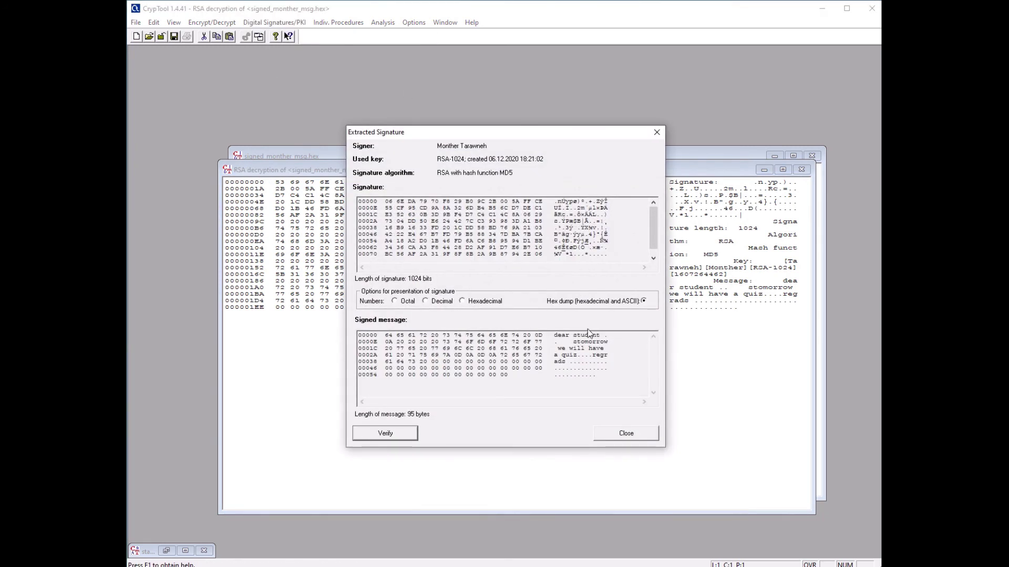
mouse_move(556, 337)
mouse_down()
mouse_move(578, 367)
mouse_move(604, 377)
mouse_up()
mouse_move(609, 247)
mouse_down()
mouse_move(604, 258)
mouse_move(427, 252)
mouse_move(377, 206)
mouse_move(377, 184)
mouse_move(344, 186)
mouse_move(353, 248)
mouse_up()
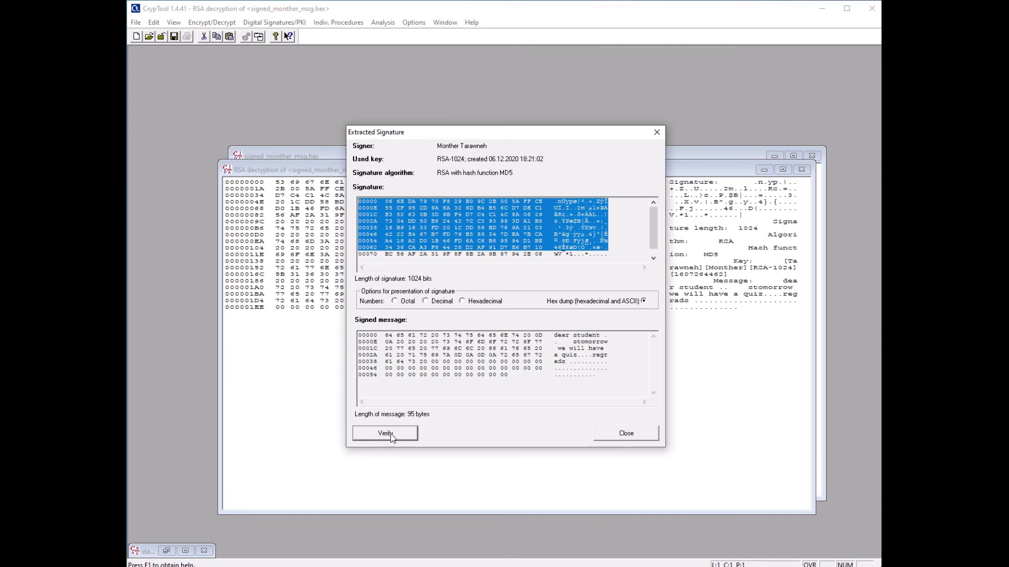
drag(431, 414, 400, 415)
drag(431, 278, 409, 278)
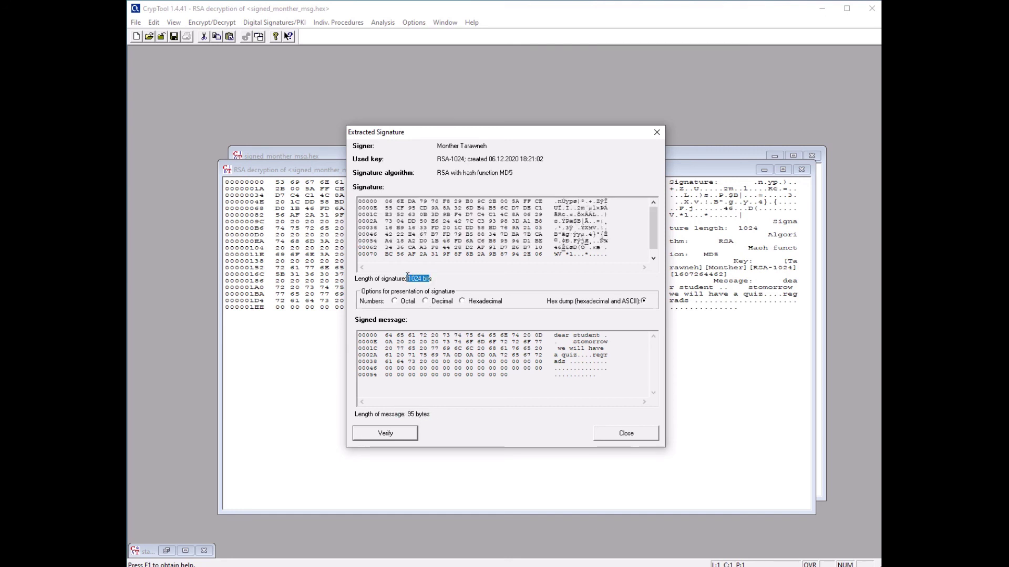
click(395, 434)
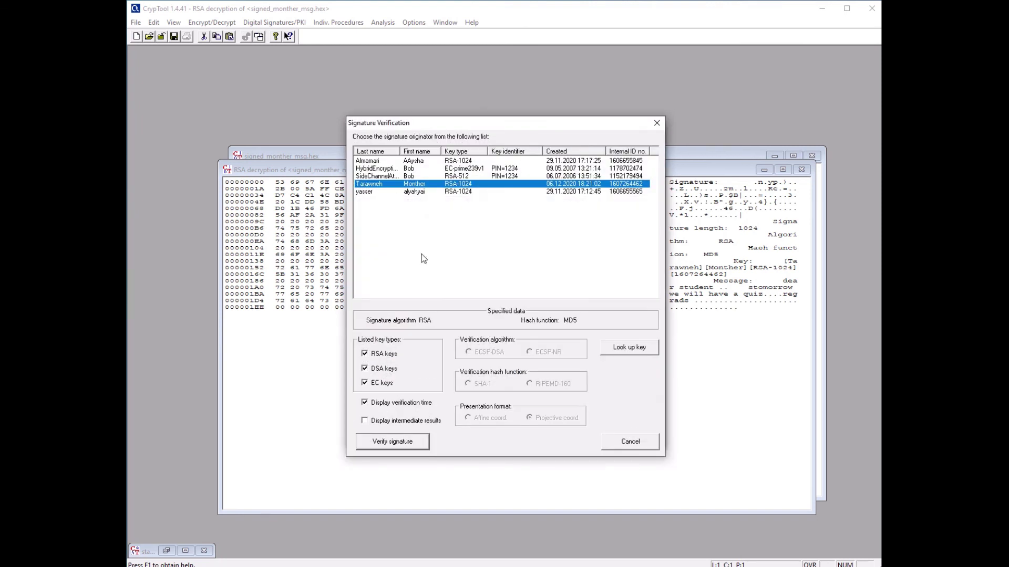
click(413, 442)
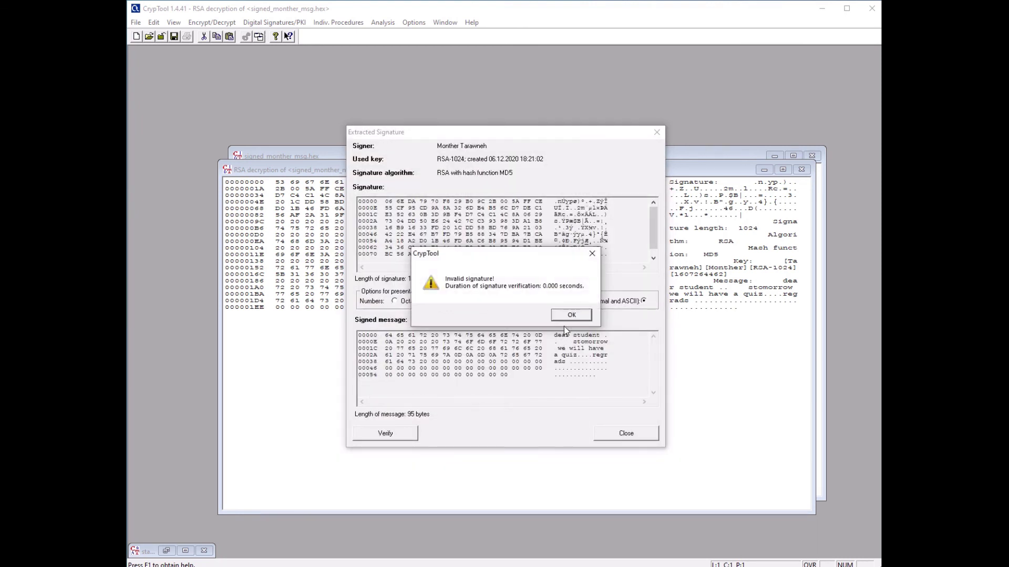
click(568, 319)
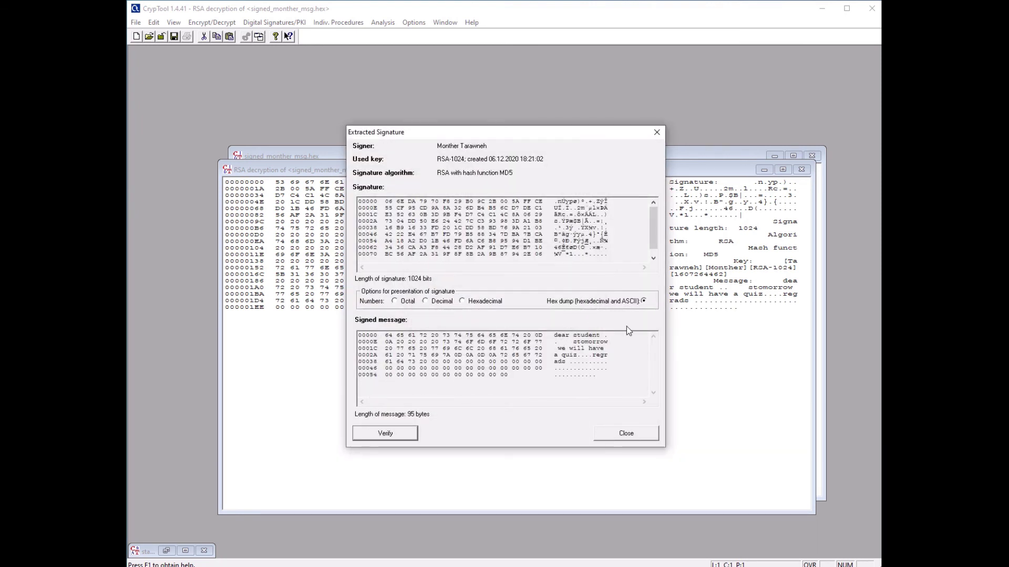
click(635, 432)
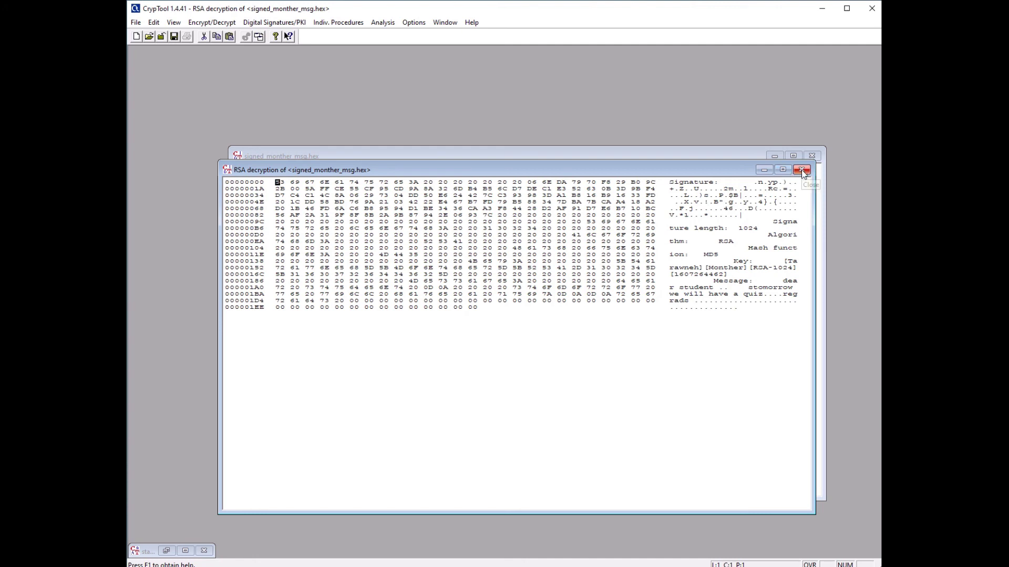
click(288, 25)
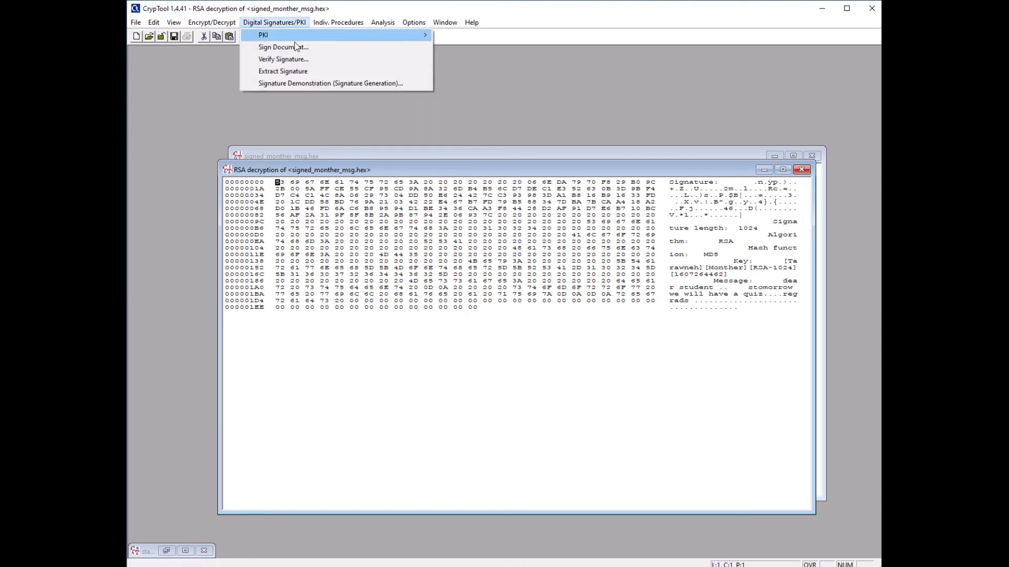